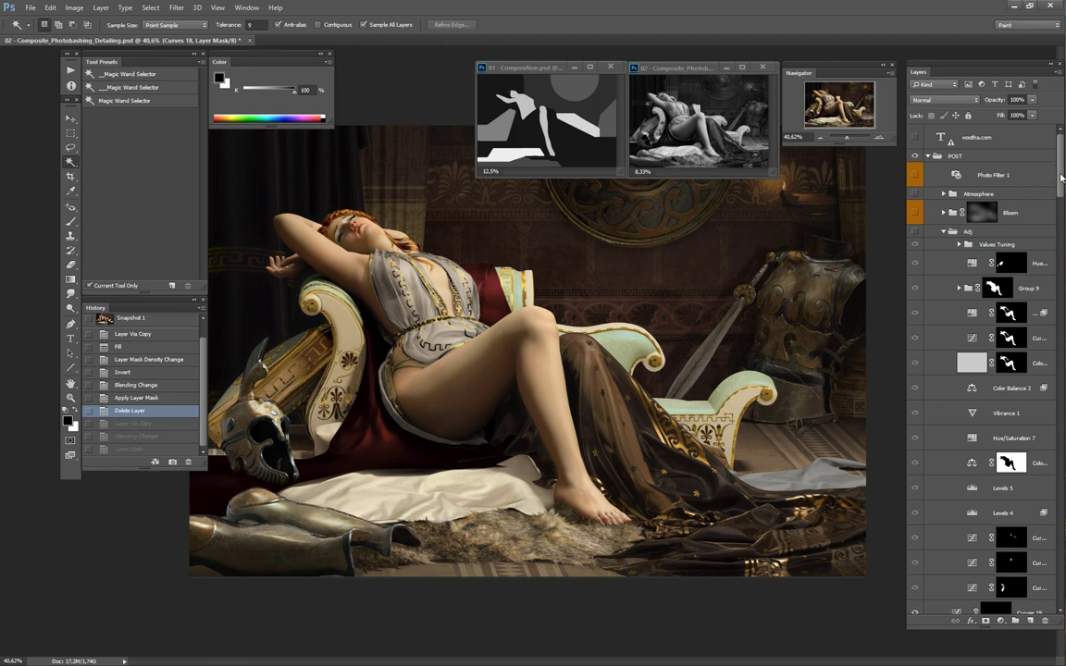
Step: Zoom out and compare the painting with the Adj group and Values Tuning toggled
scroll(1062, 184, down, 1)
scroll(1061, 184, up, 1)
drag(1063, 184, 1063, 192)
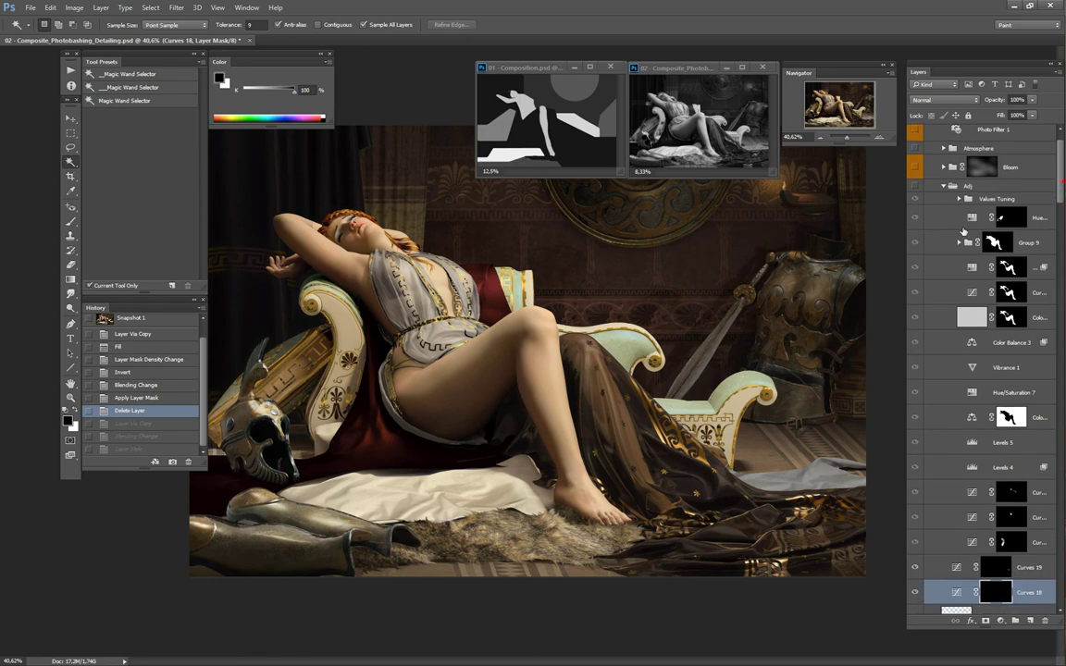
scroll(691, 284, down, 3)
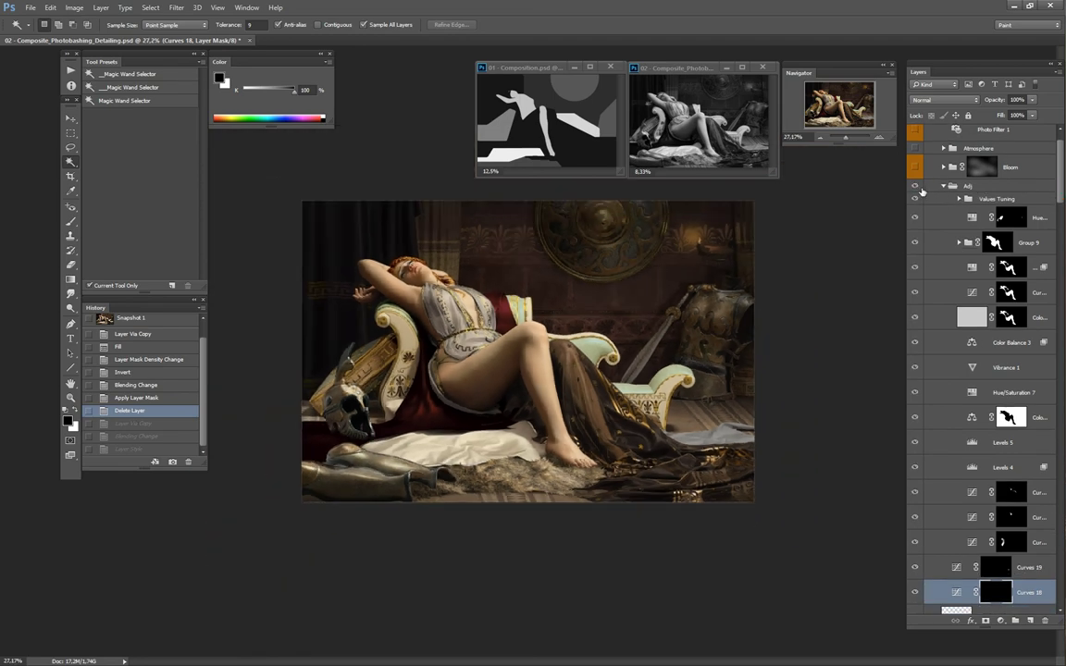
click(917, 187)
click(917, 187)
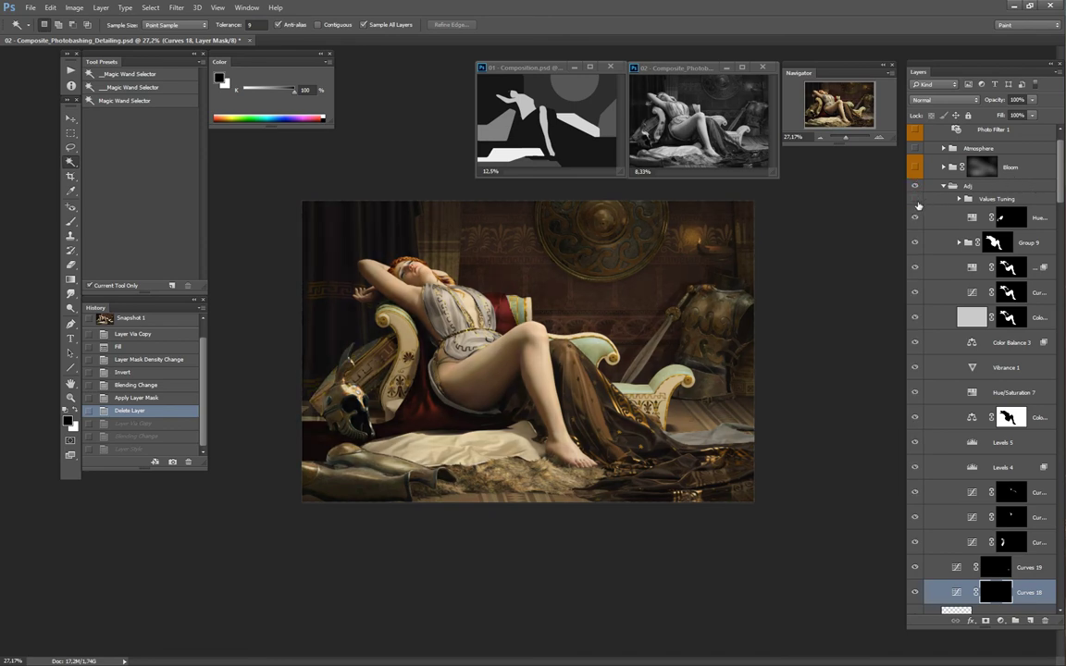
click(917, 201)
click(916, 200)
Step: Hide Values Tuning and the adjustment layers below it down through the Curves layers
scroll(953, 171, up, 2)
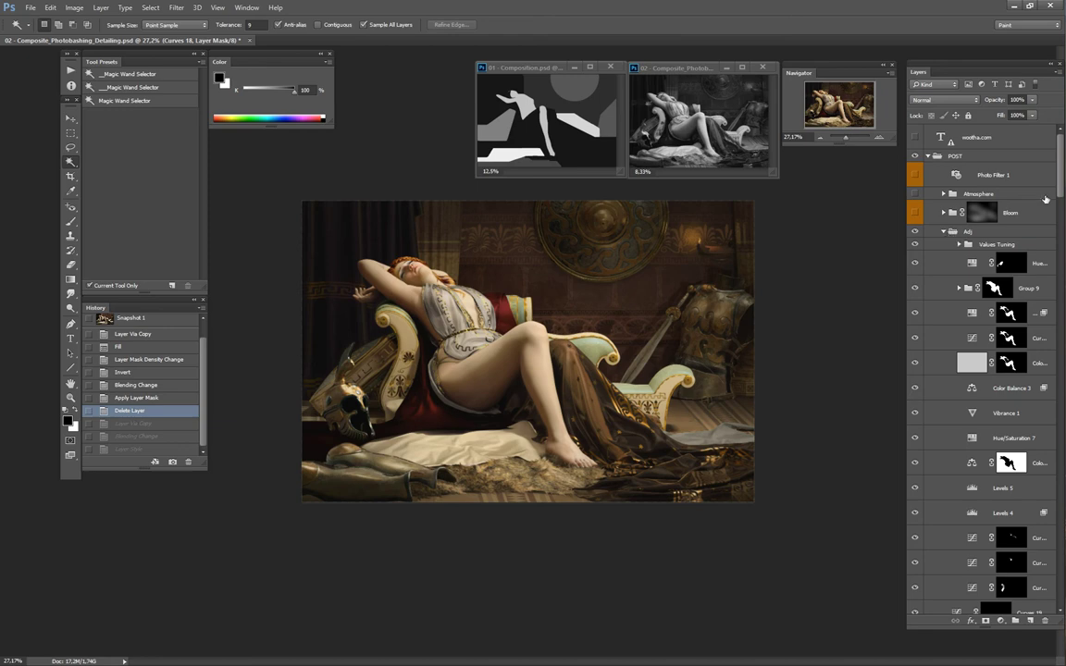
scroll(1032, 190, down, 2)
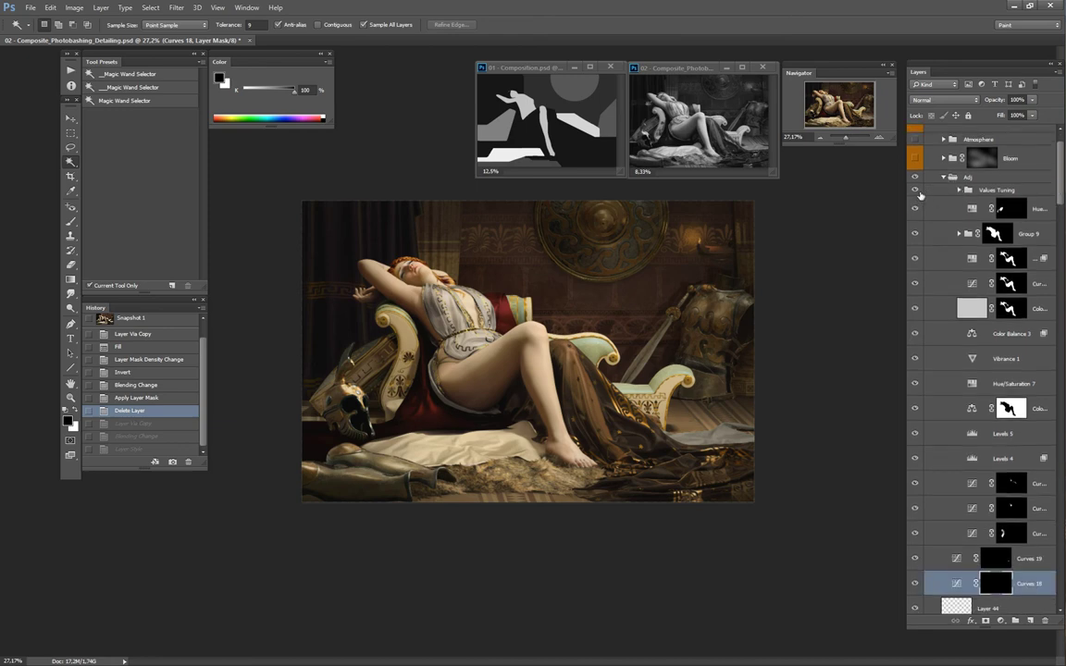
drag(915, 191, 915, 259)
drag(914, 311, 923, 512)
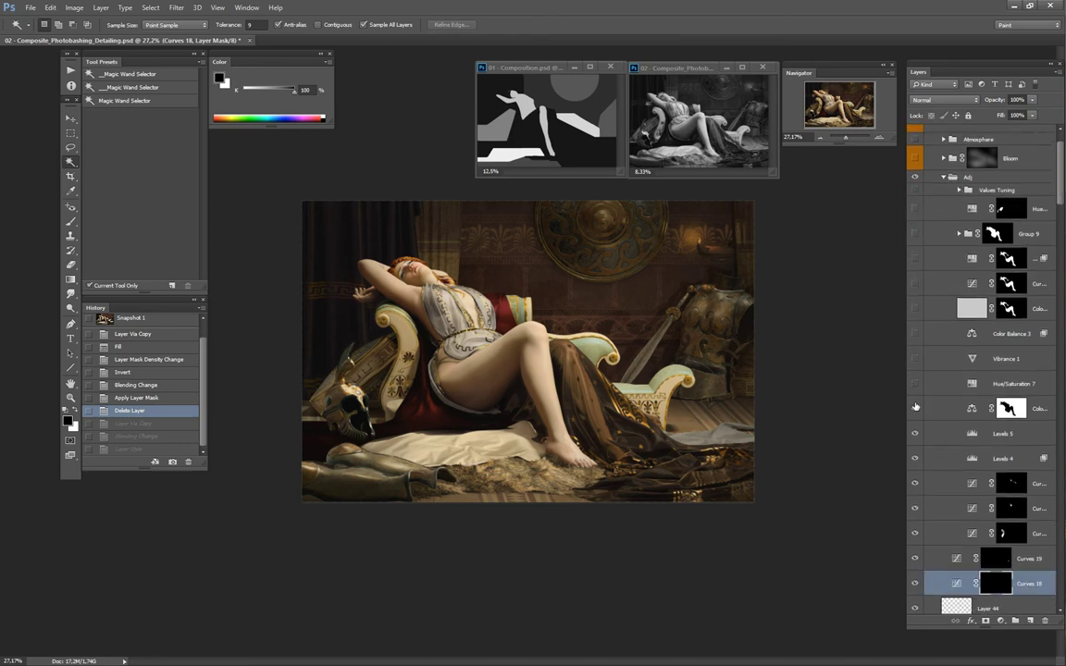
Step: Preview the Curves layers' effect on the arm by toggling their visibility
click(915, 533)
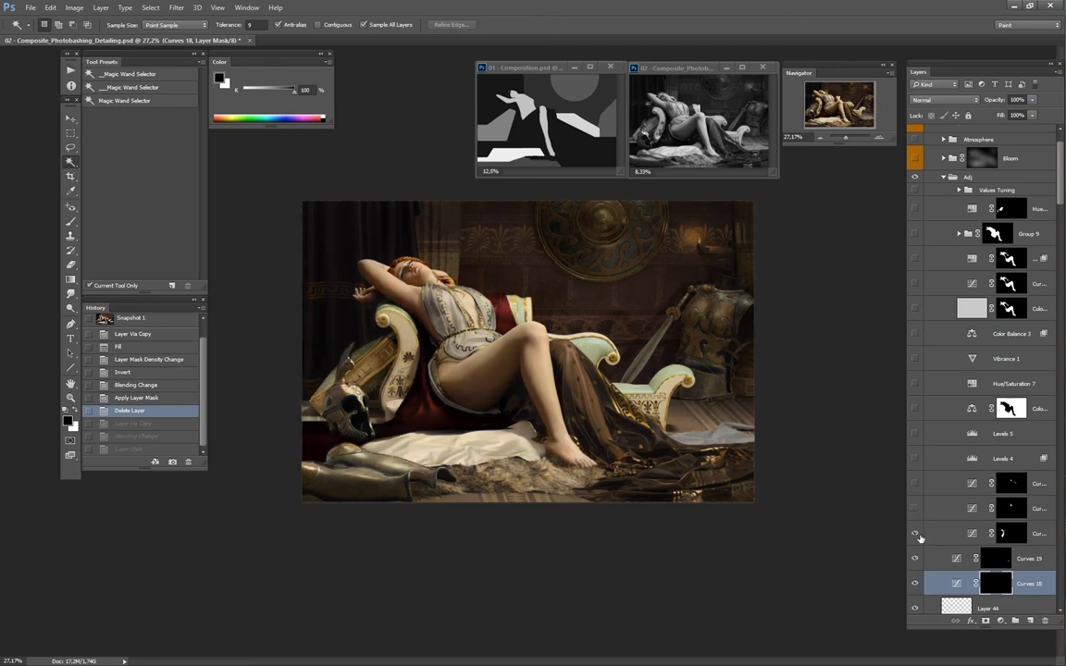
click(915, 534)
click(916, 309)
scroll(626, 362, down, 1)
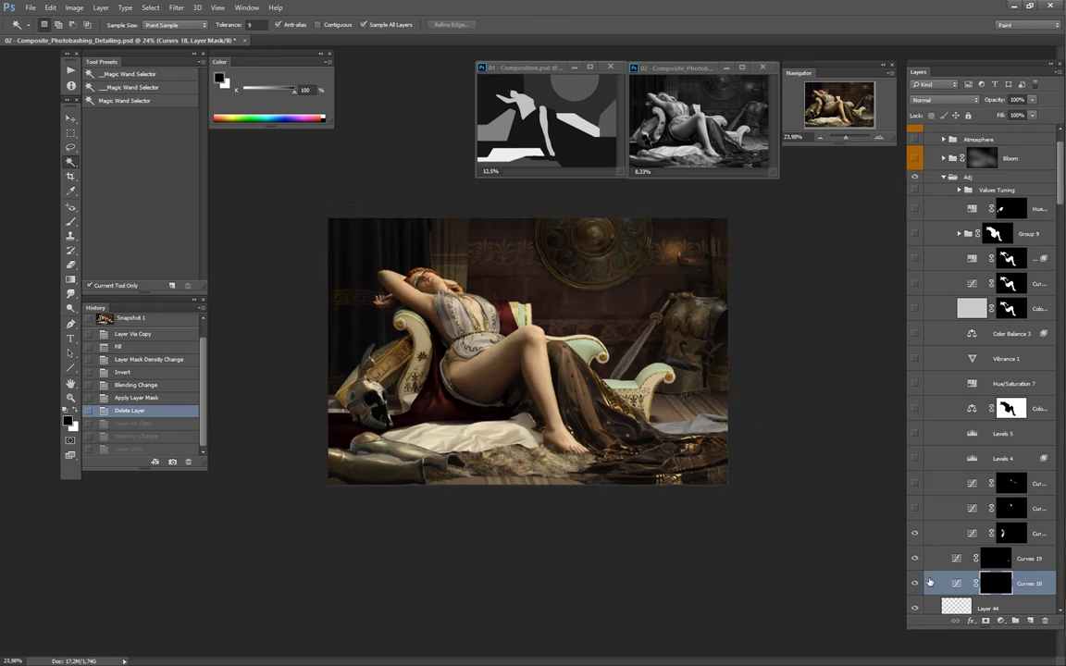
click(915, 534)
scroll(648, 324, up, 1)
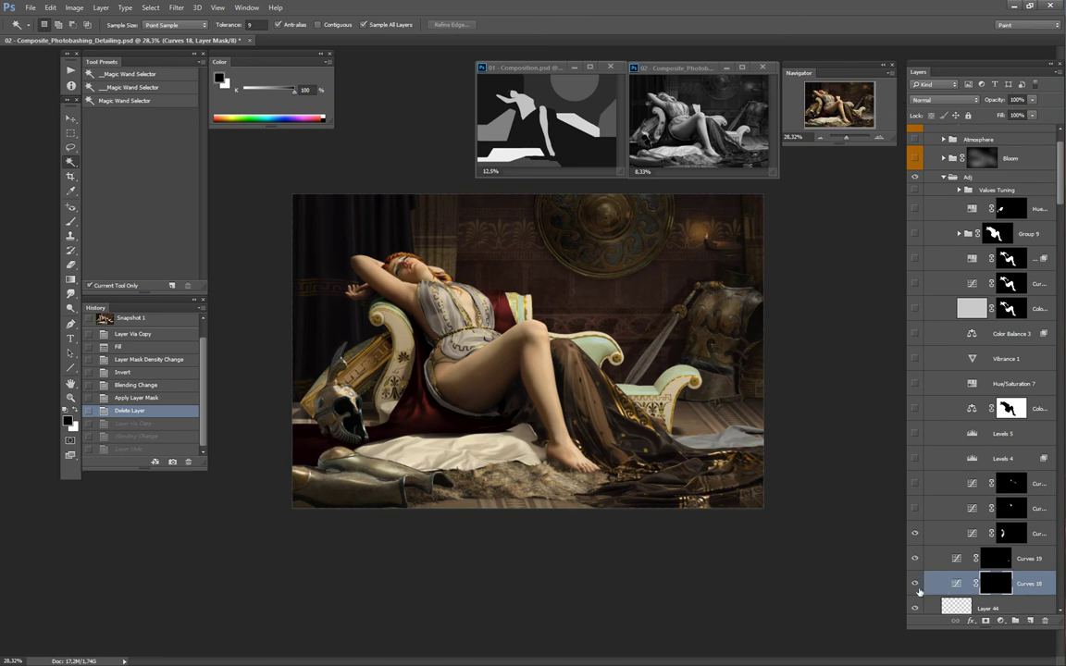
Step: Compare the arm and leg with the masked Curves layer toggled, then re-show it with Curves 19
click(916, 534)
click(915, 534)
click(920, 535)
click(921, 535)
click(921, 536)
click(921, 536)
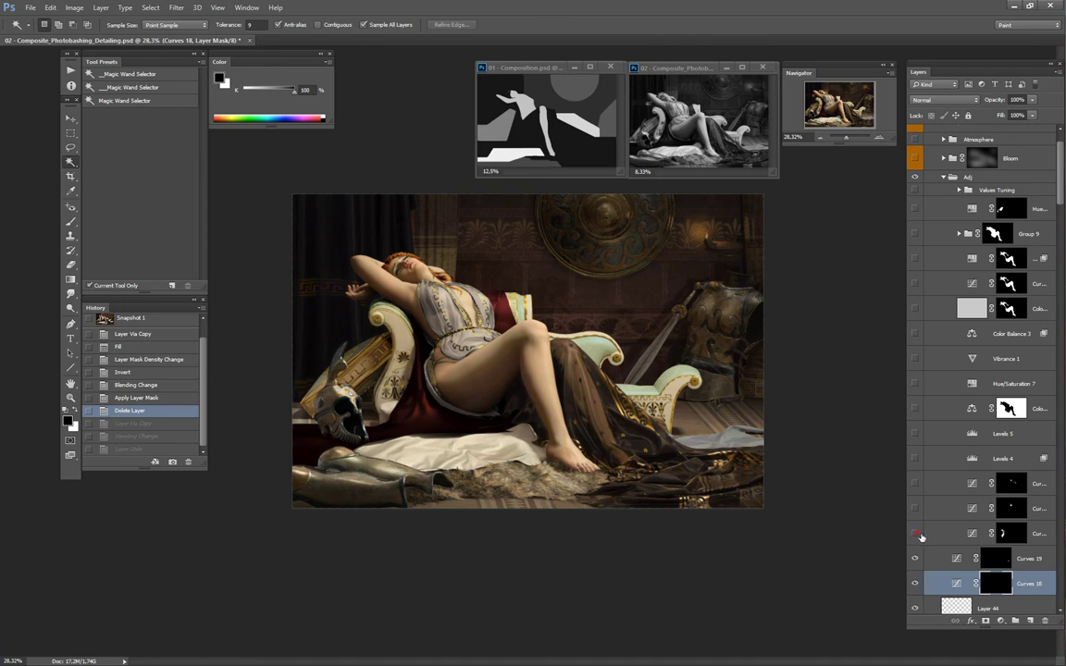
click(921, 536)
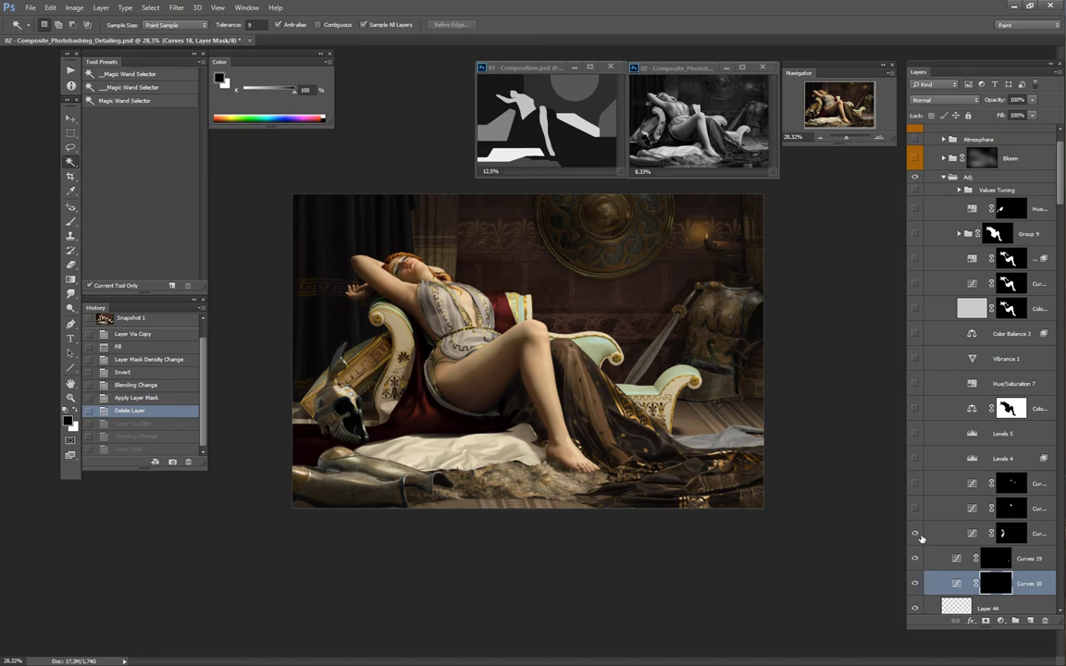
click(921, 536)
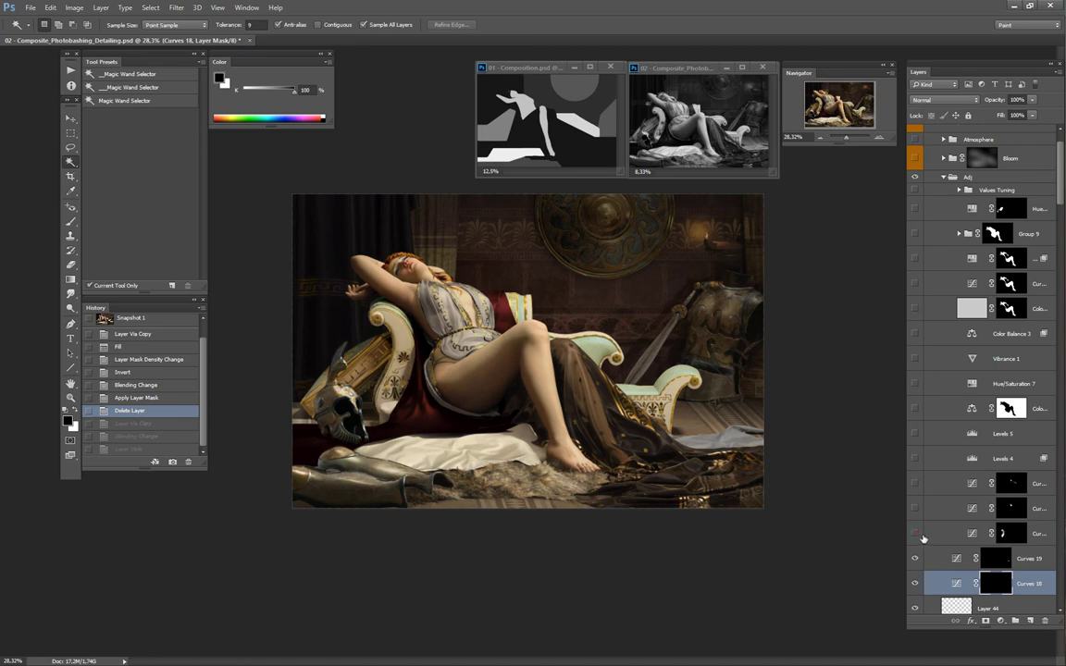
click(921, 535)
click(920, 536)
click(921, 536)
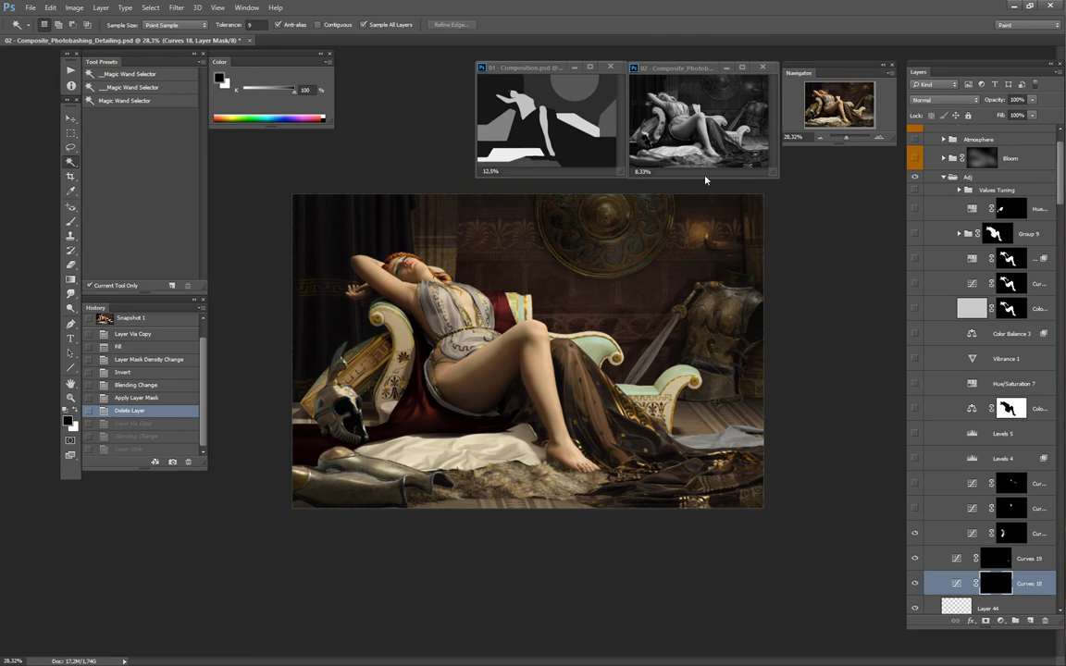
click(921, 537)
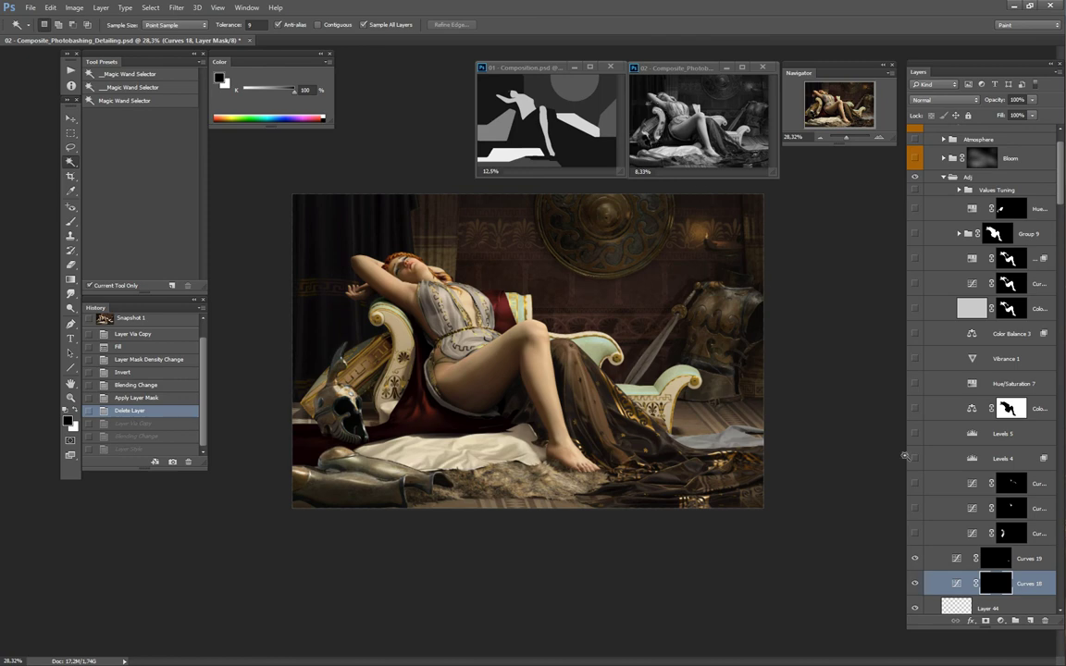
click(921, 566)
drag(915, 558, 915, 533)
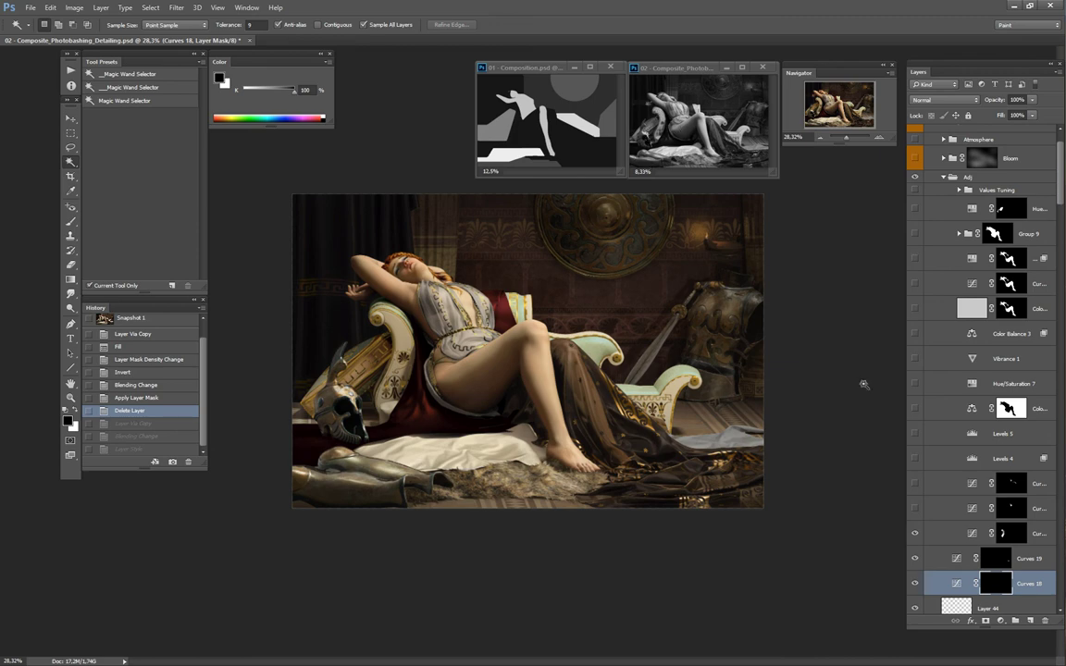
Step: Show the middle masked Curves layer, comparing the knee area with it toggled
click(915, 509)
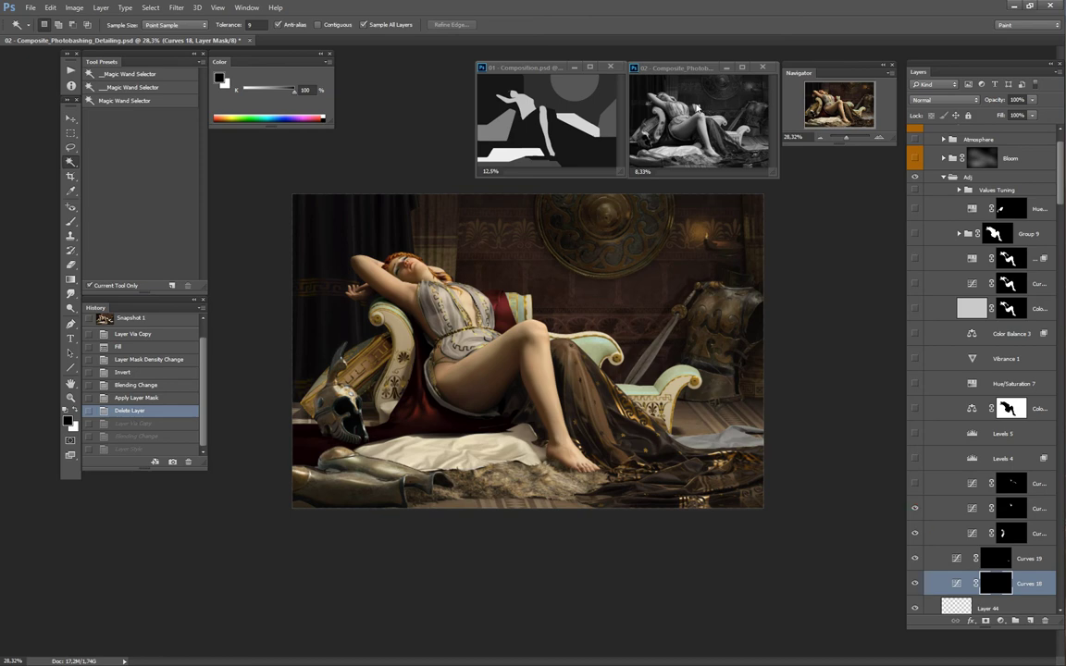
click(917, 493)
click(916, 496)
click(916, 489)
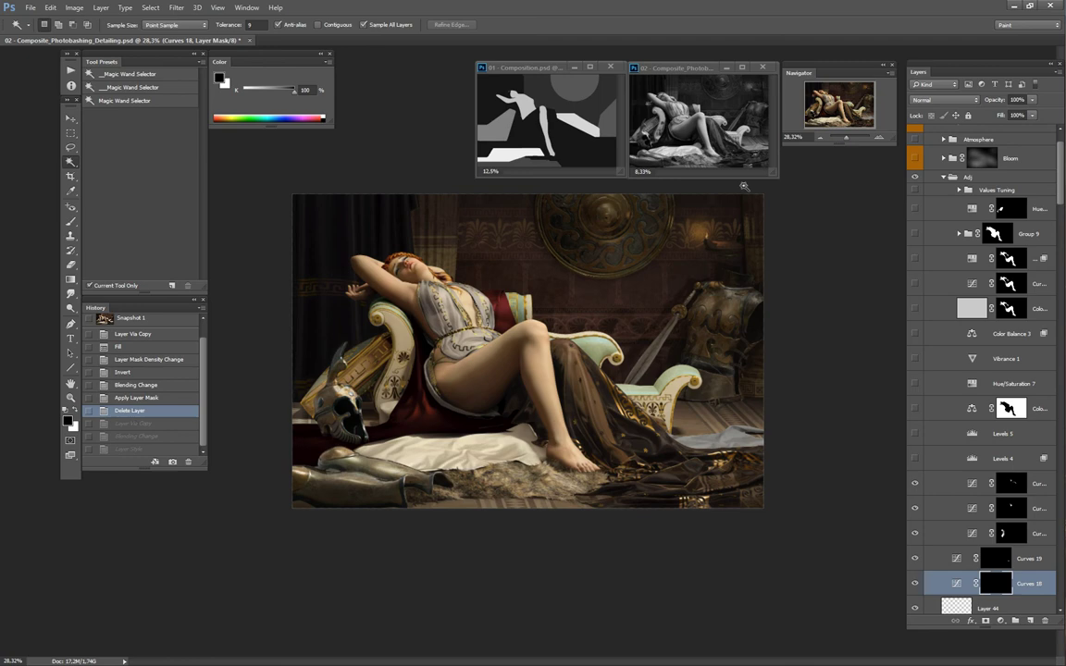
click(916, 485)
Step: Compare the upper masked Curves layer on and off, then turn Levels 4 on and toggle Levels 5
click(921, 491)
click(921, 489)
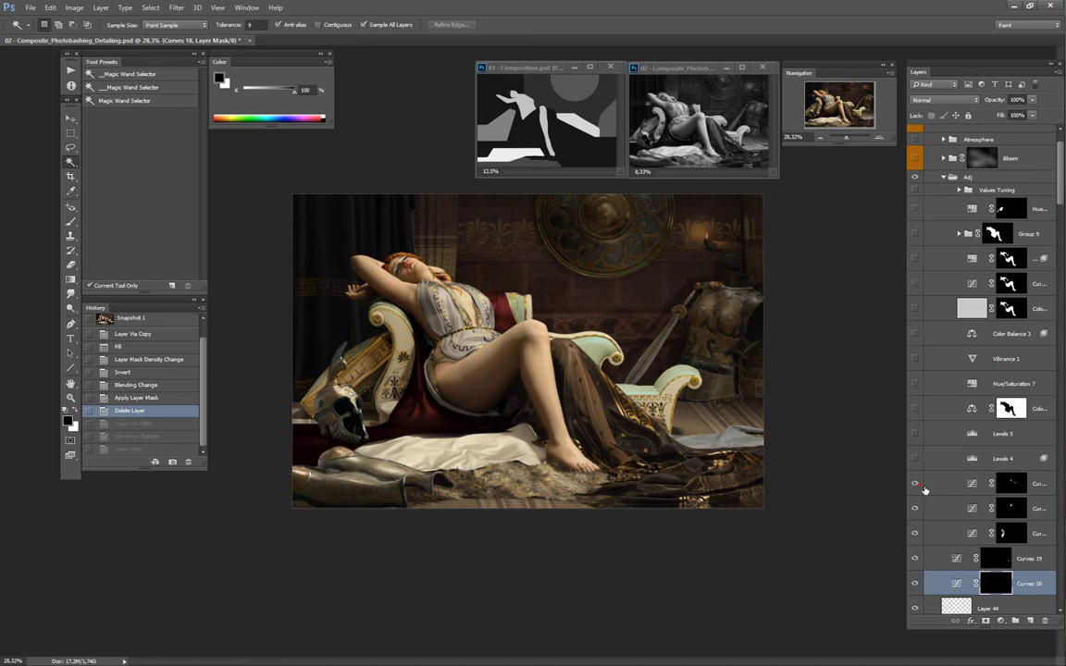
click(922, 488)
click(921, 489)
click(922, 489)
click(922, 488)
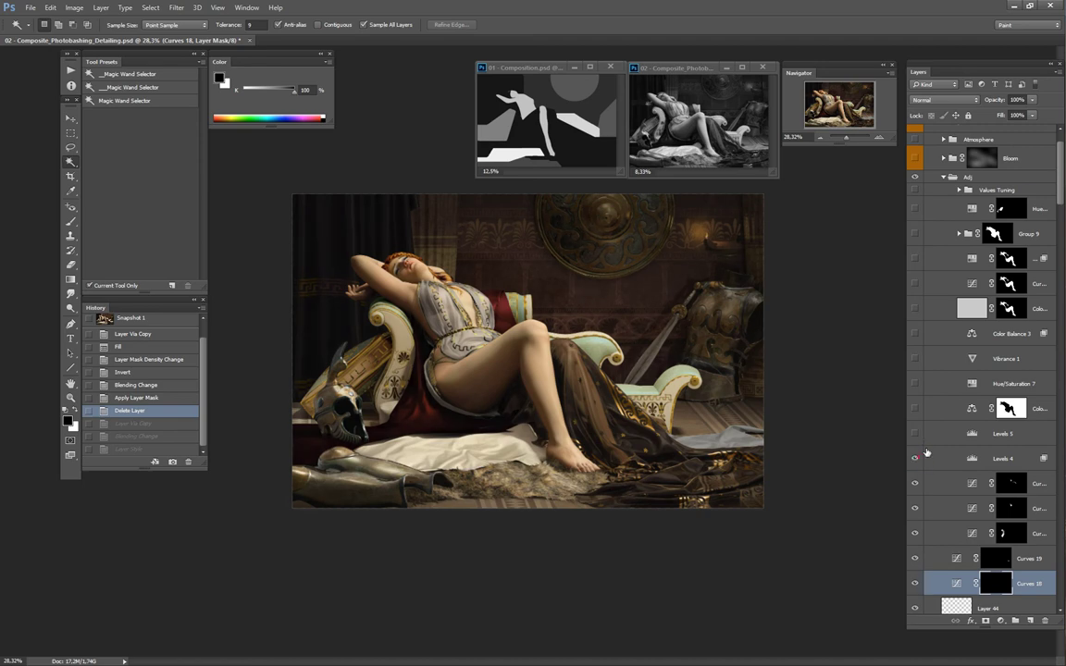
click(916, 457)
click(915, 434)
Step: Switch the Levels 4 adjustment's blend mode to Luminosity
key(alt+l)
key(y)
key(b)
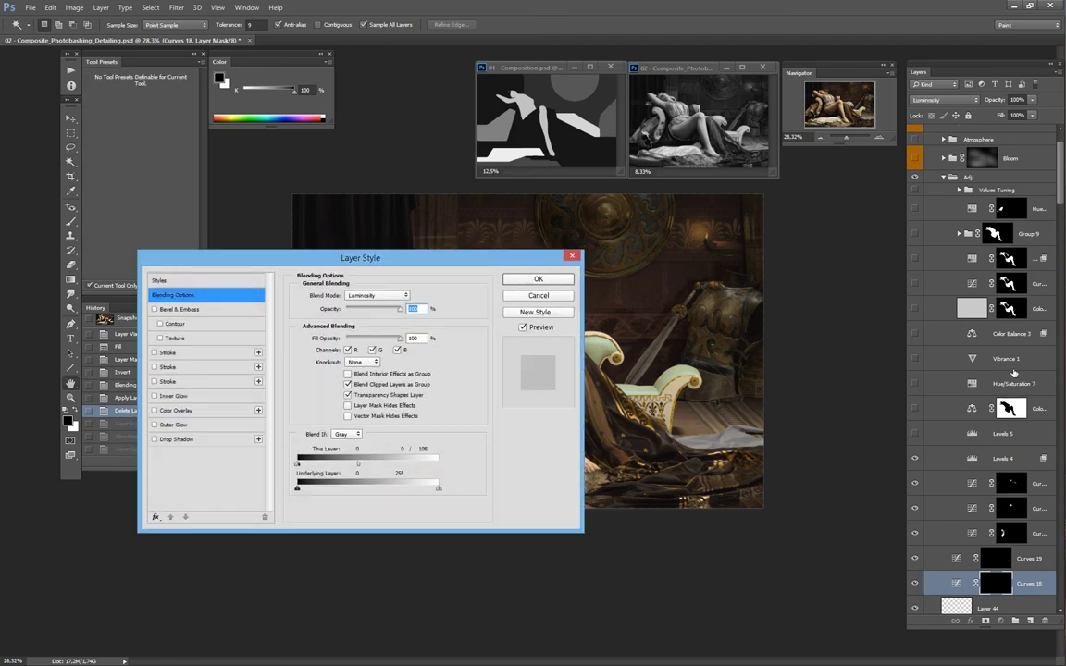
Step: In Levels 4's Blending Options, pull the This Layer white Blend If slider left to spare the highlights
double_click(1004, 458)
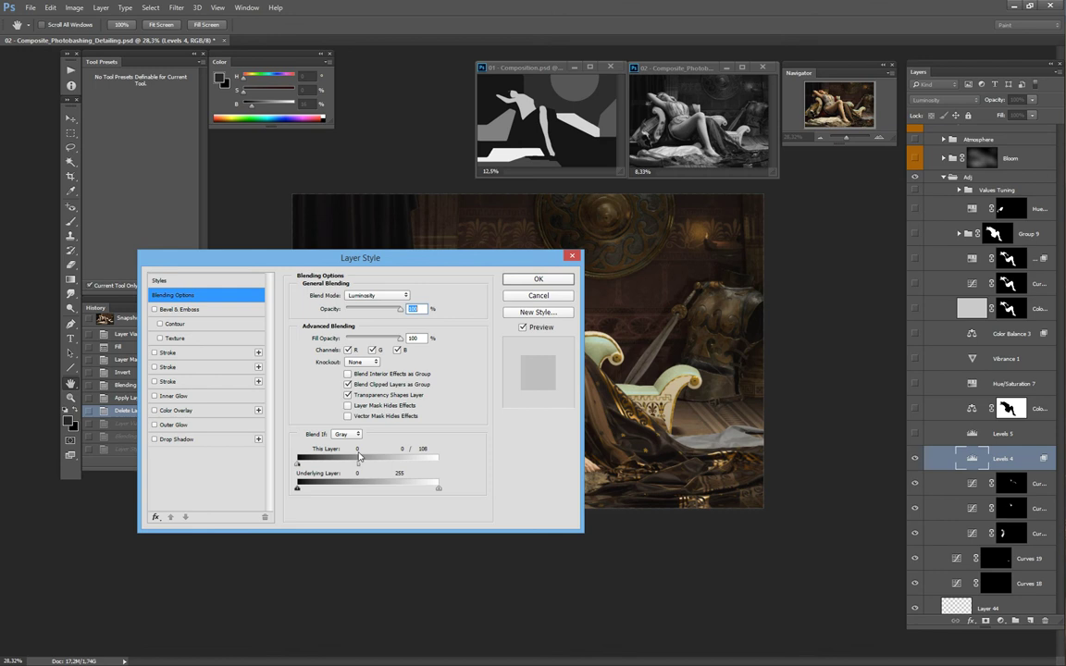
drag(445, 256, 417, 276)
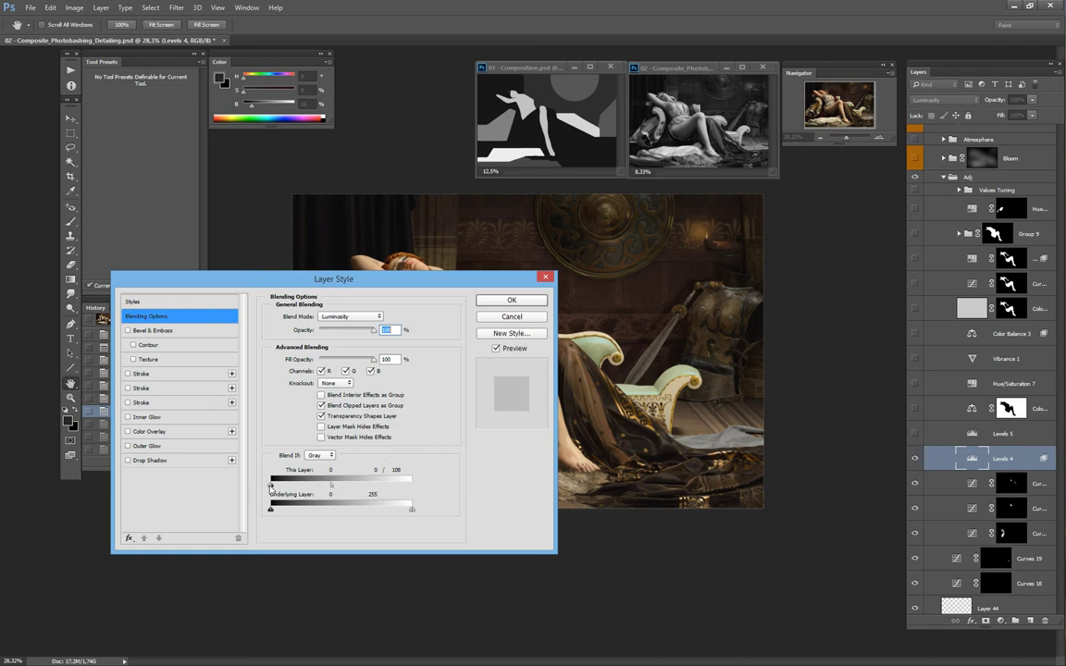
drag(370, 280, 322, 312)
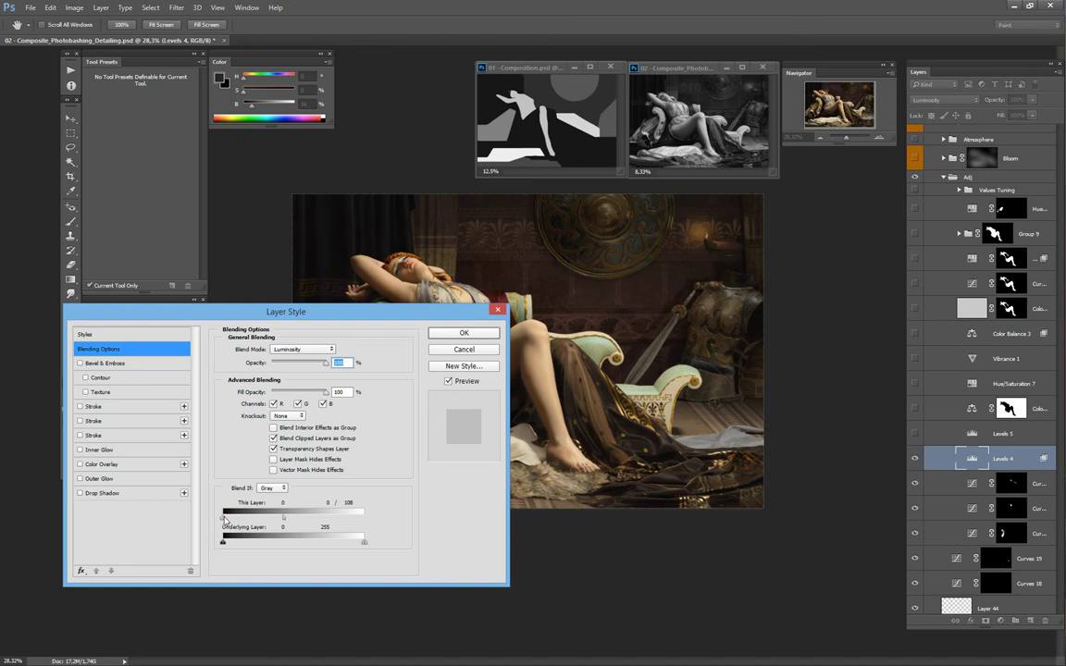
drag(223, 515, 328, 515)
alt+click(464, 349)
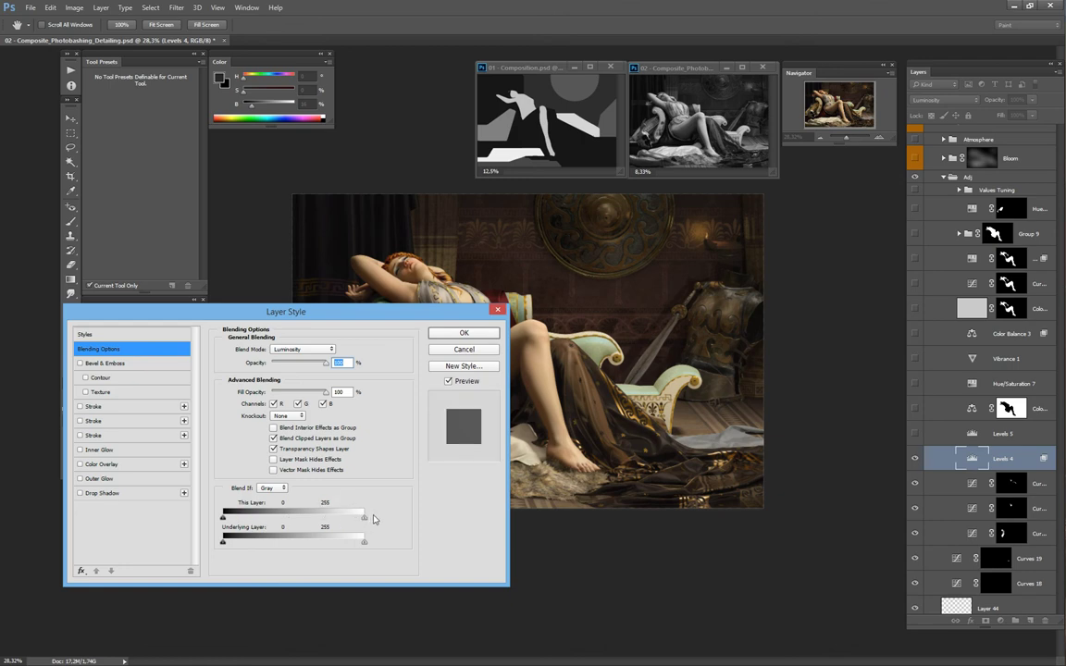
drag(422, 312, 447, 334)
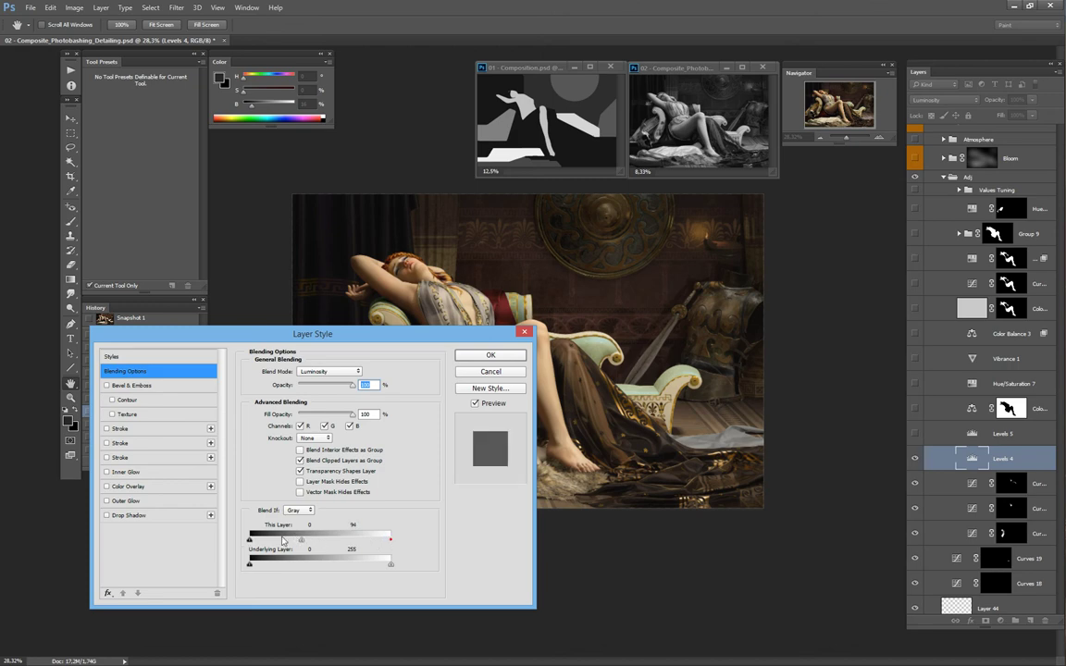
click(390, 539)
drag(405, 550, 252, 540)
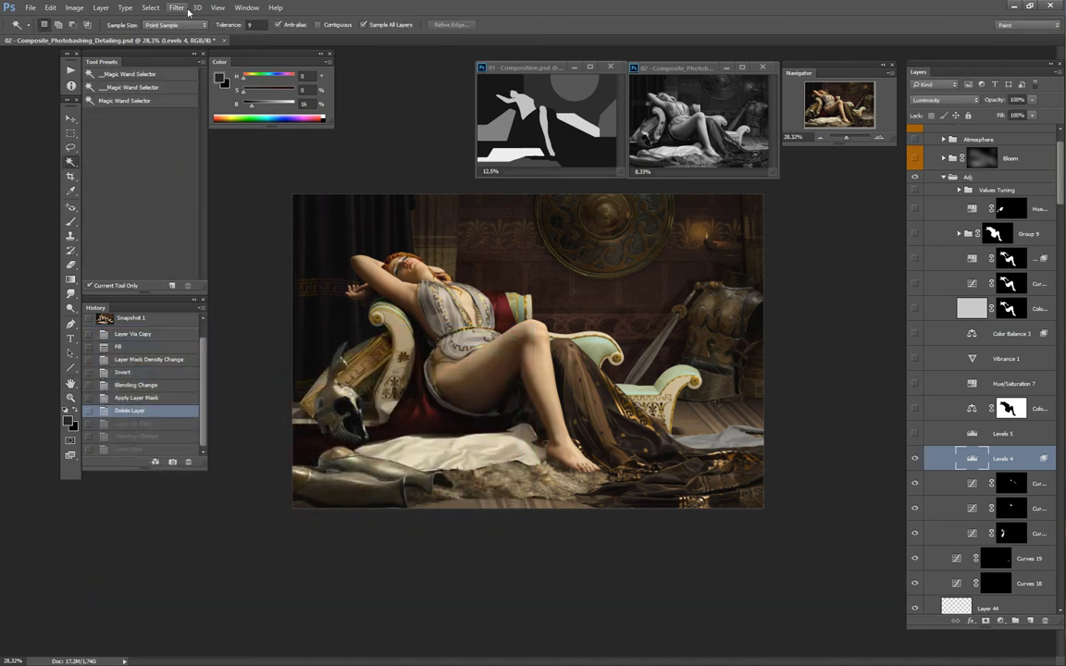
Step: Show the Histogram panel, move it aside, and turn Levels 4 back on
click(176, 8)
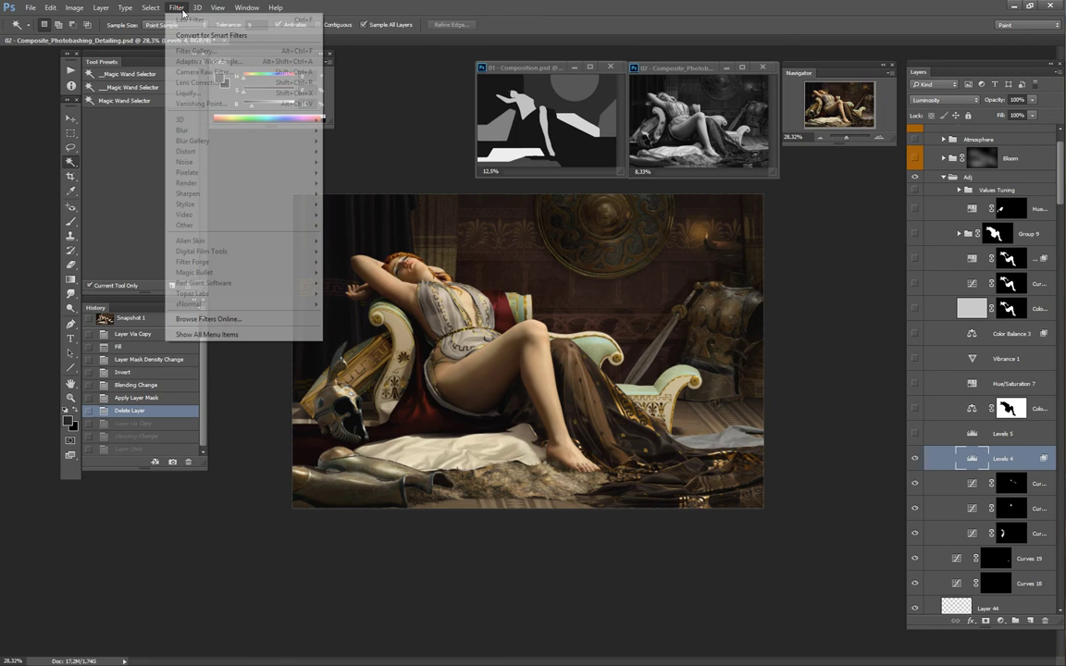
click(247, 8)
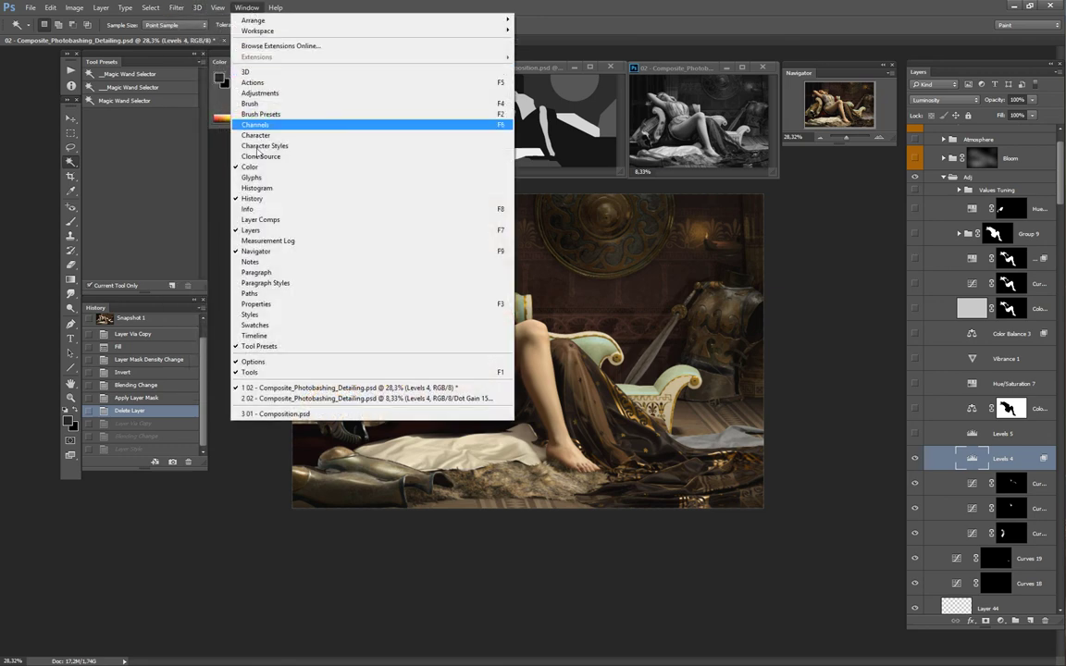
click(256, 188)
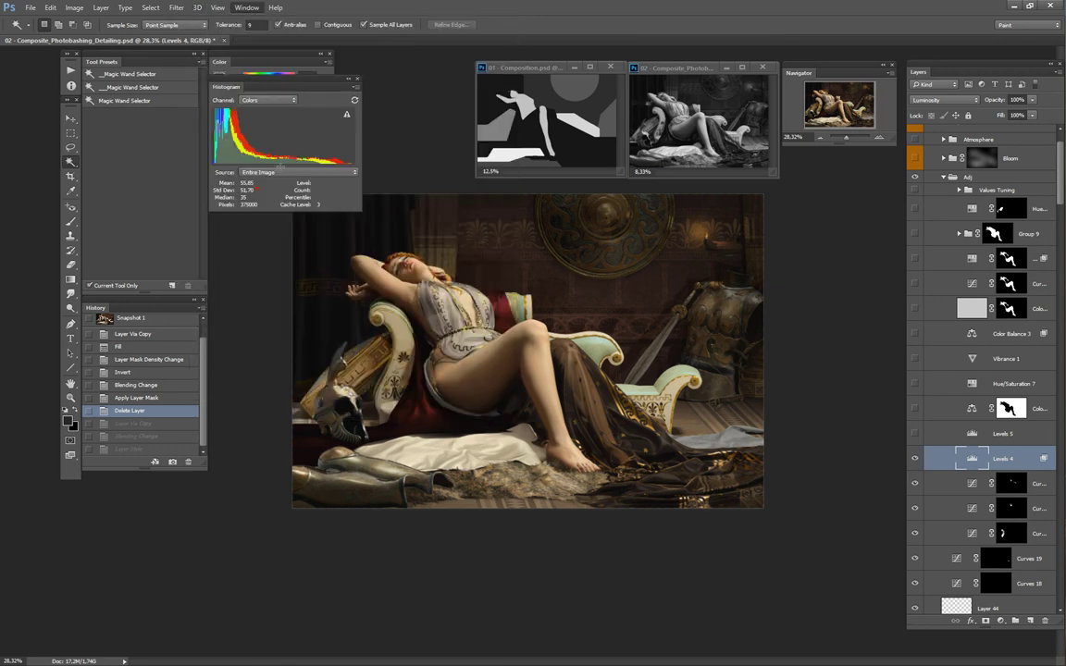
drag(234, 95, 234, 138)
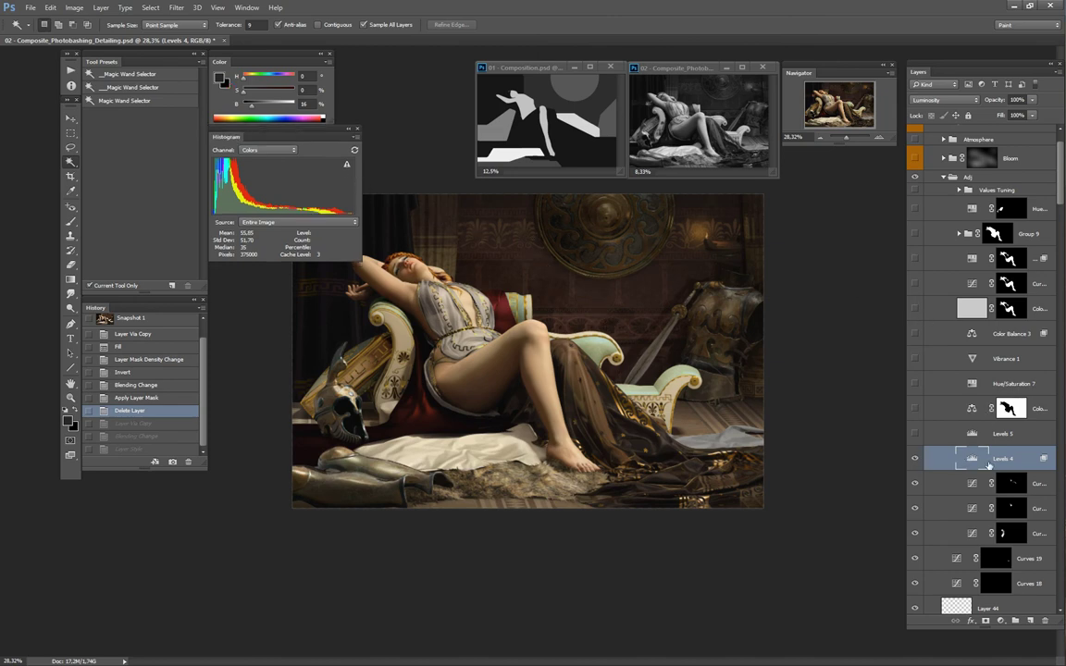
click(917, 459)
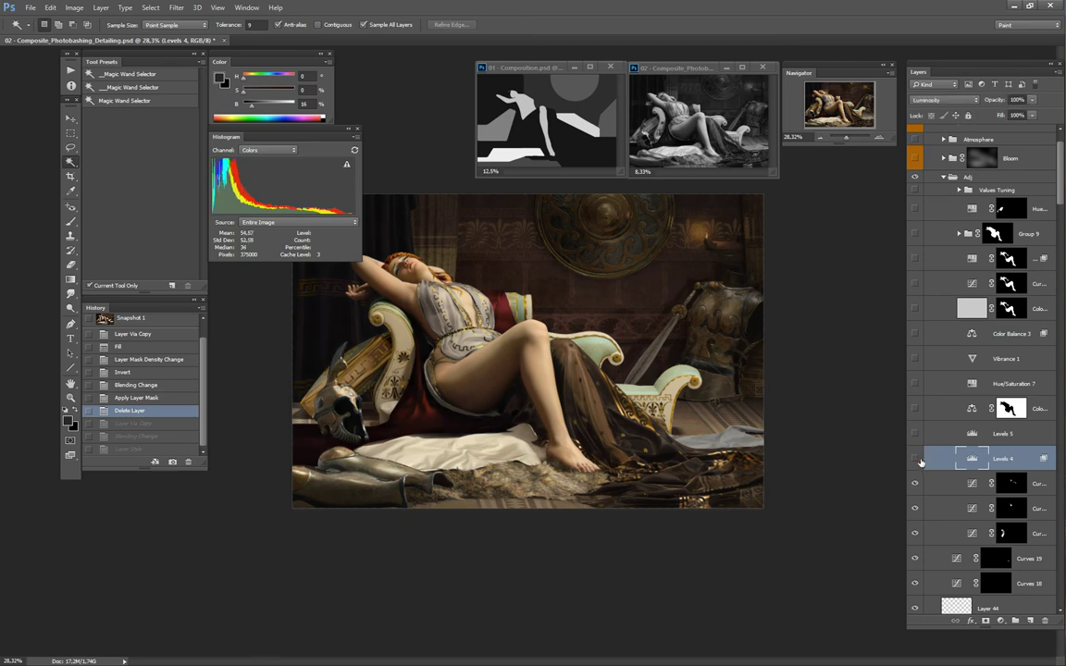
Step: Compare Levels 4 on and off, then raise its Output Levels black point to 123
double_click(972, 460)
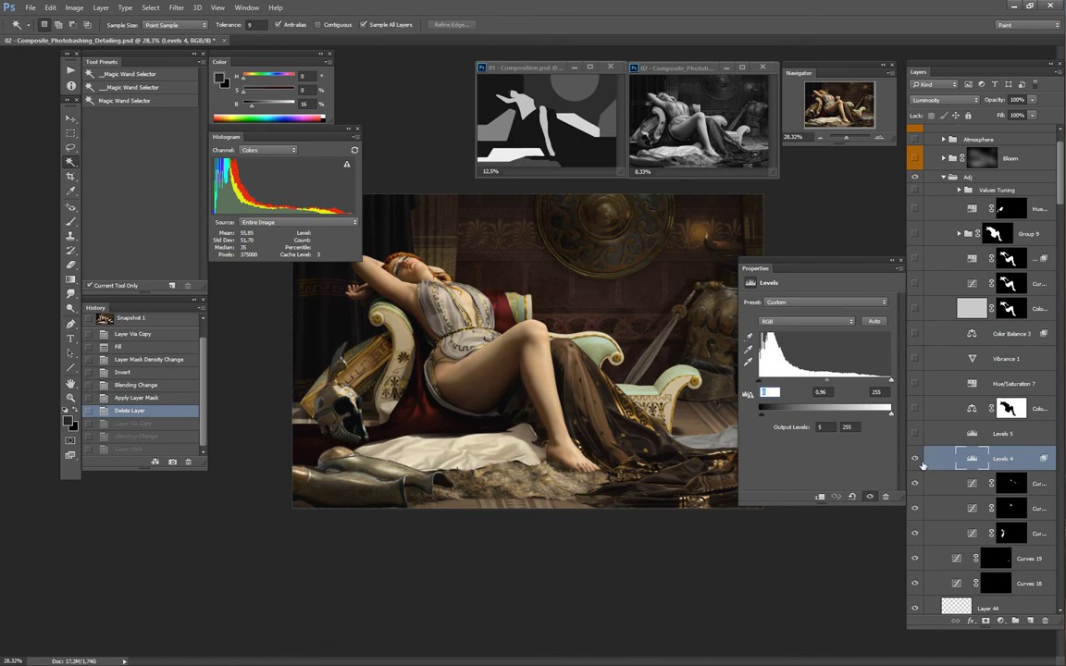
click(922, 462)
click(923, 461)
click(916, 460)
mouse_move(763, 419)
mouse_down()
mouse_move(780, 419)
mouse_move(762, 421)
mouse_up()
mouse_move(763, 422)
mouse_down()
mouse_move(843, 413)
mouse_move(811, 412)
mouse_move(826, 422)
mouse_up()
drag(803, 422, 819, 421)
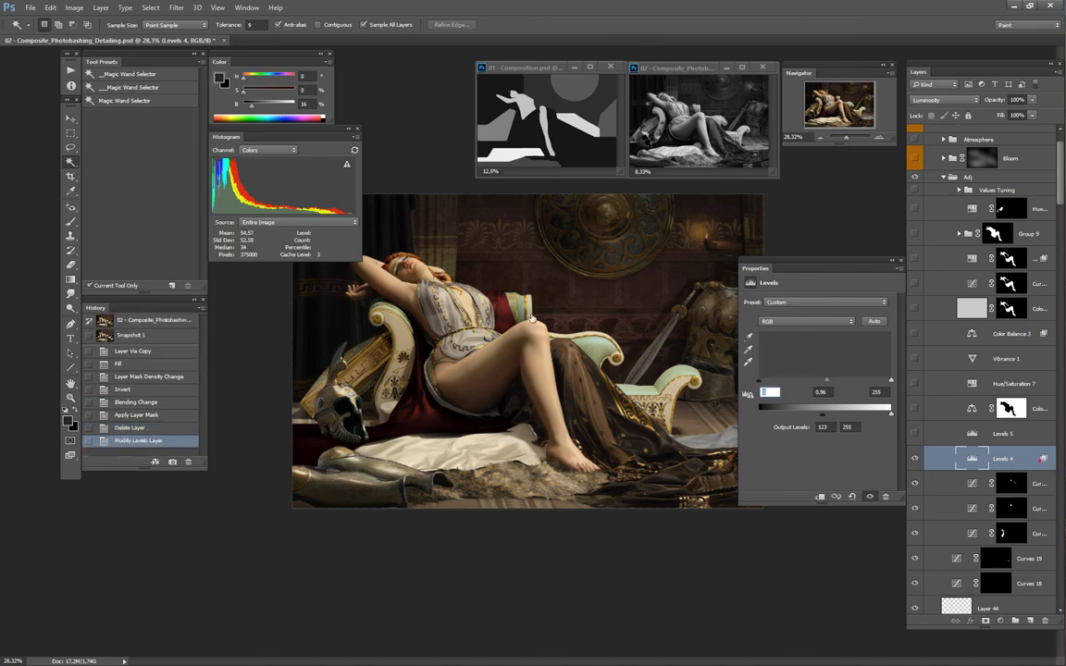
Step: Dismiss Levels 4's blending options and drop its Output Levels black point back to about 2
key(h)
double_click(1023, 458)
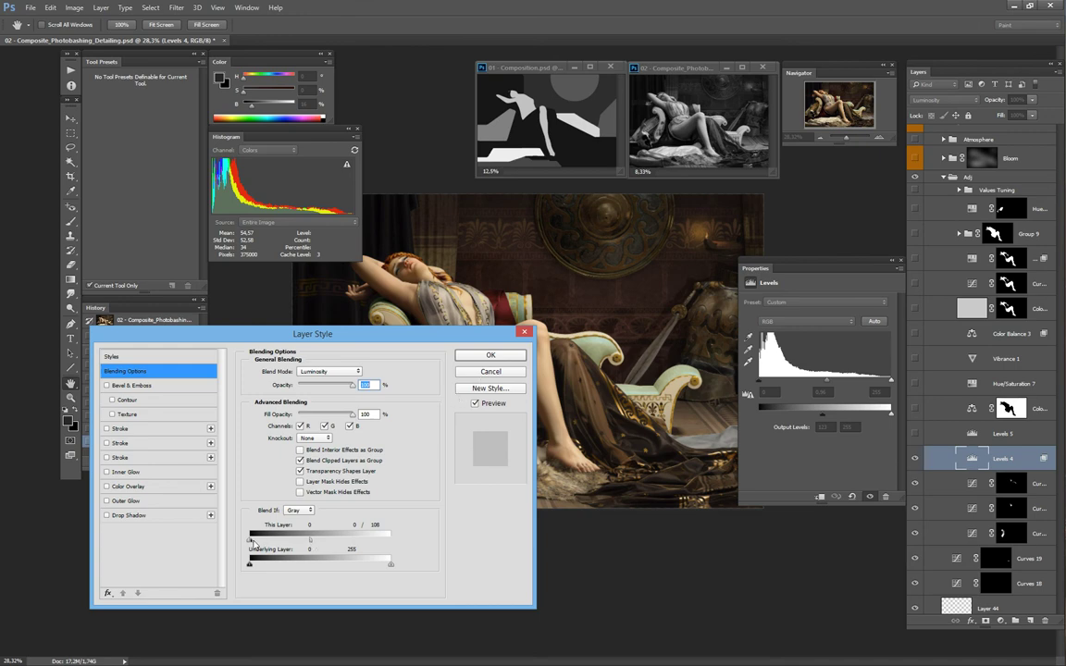
click(472, 355)
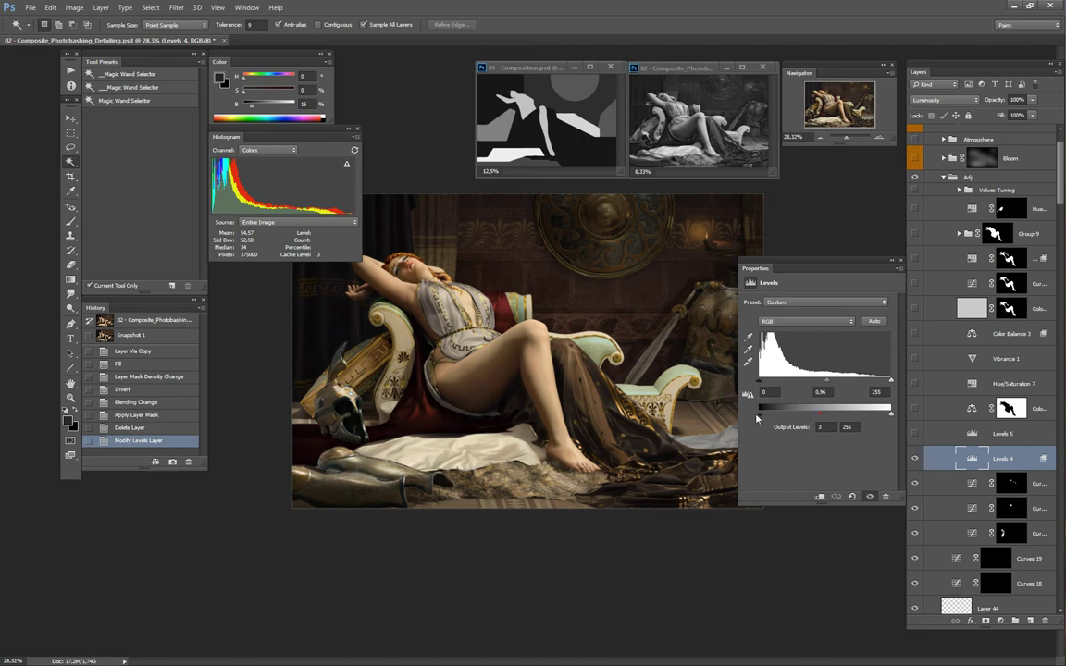
drag(823, 413, 762, 419)
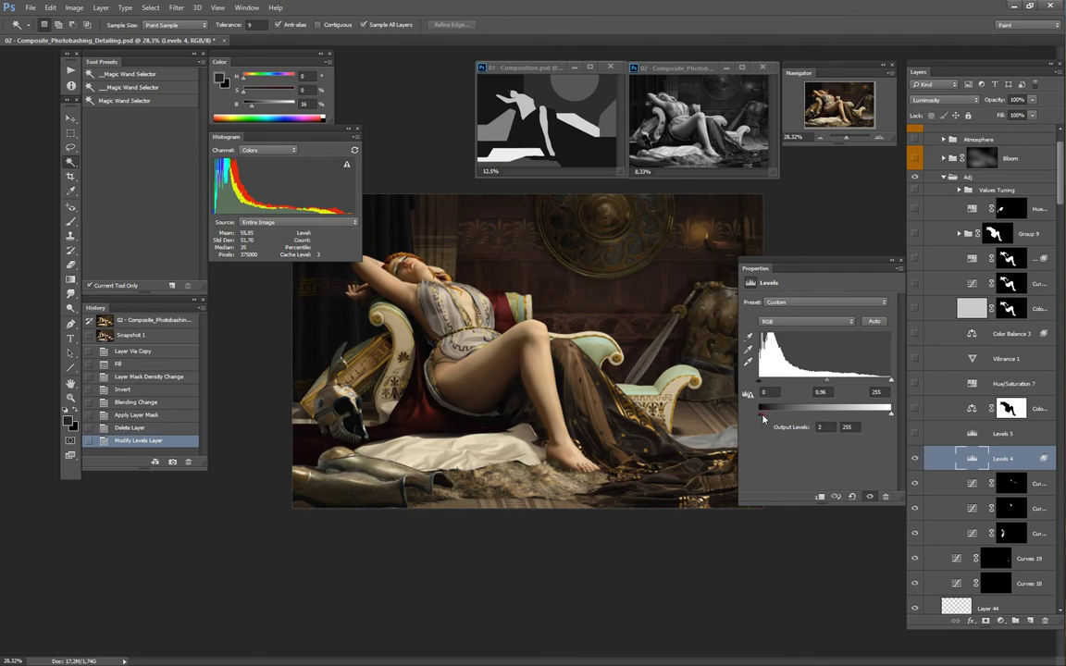
drag(762, 419, 762, 418)
key(ctrl+minus)
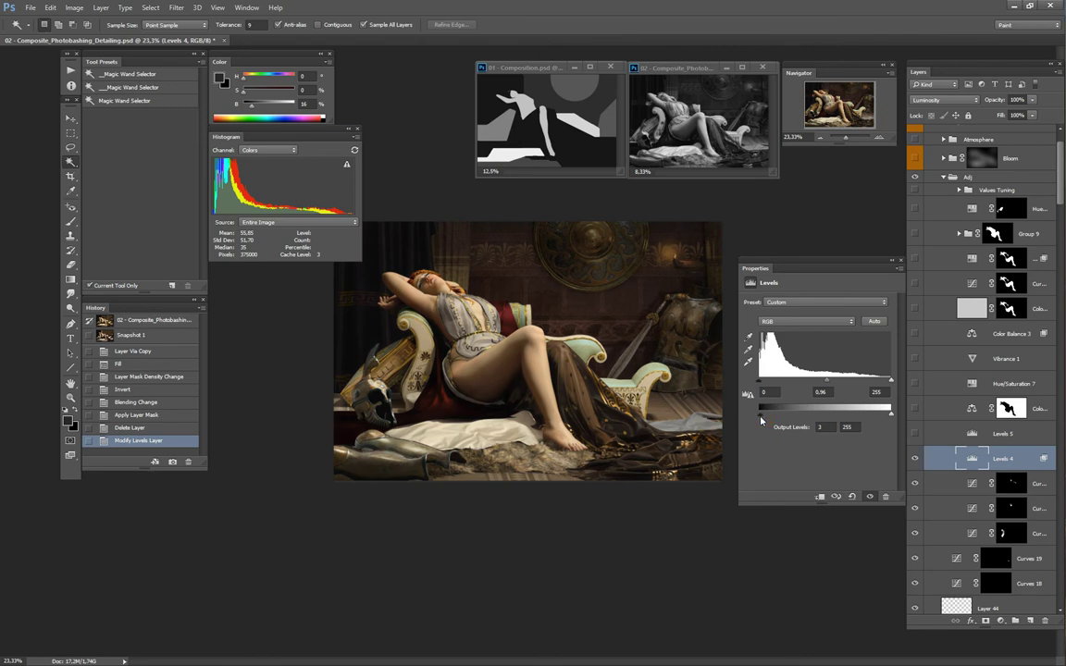
drag(761, 421, 755, 426)
Step: Revert history to the Delete Layer state, then show Levels 5 and Color Balance 2
click(1005, 435)
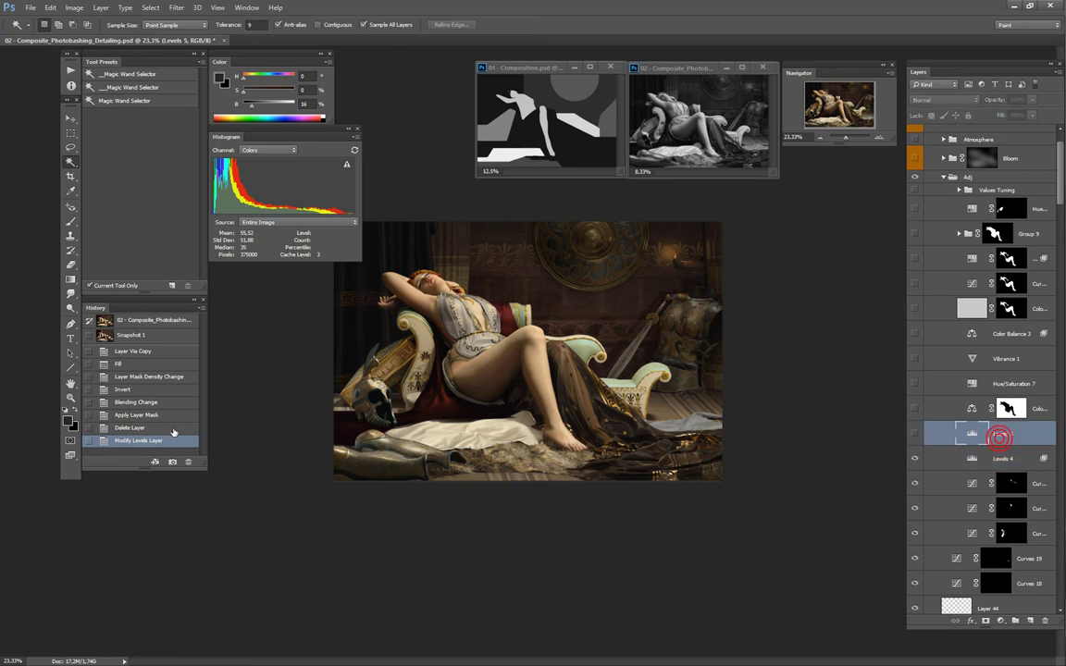
click(172, 430)
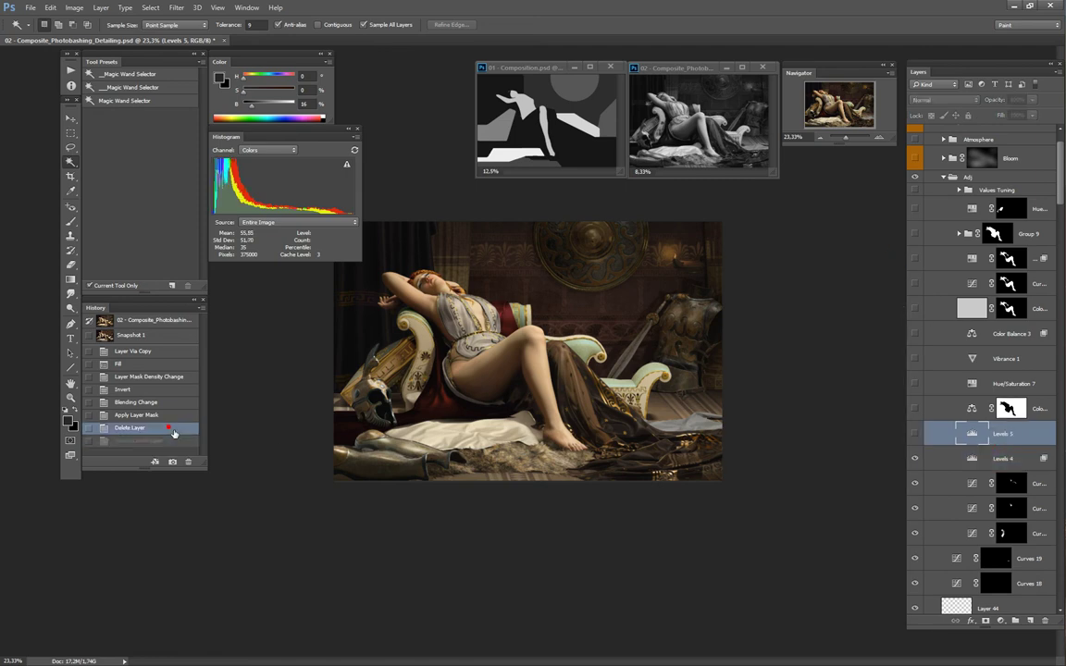
click(916, 435)
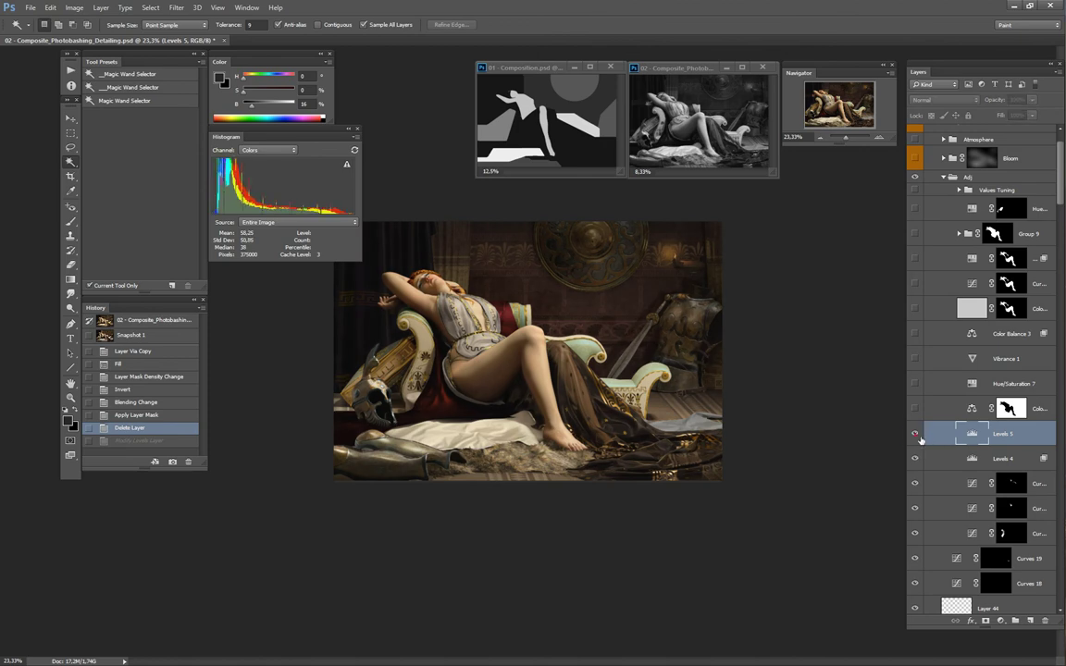
click(915, 409)
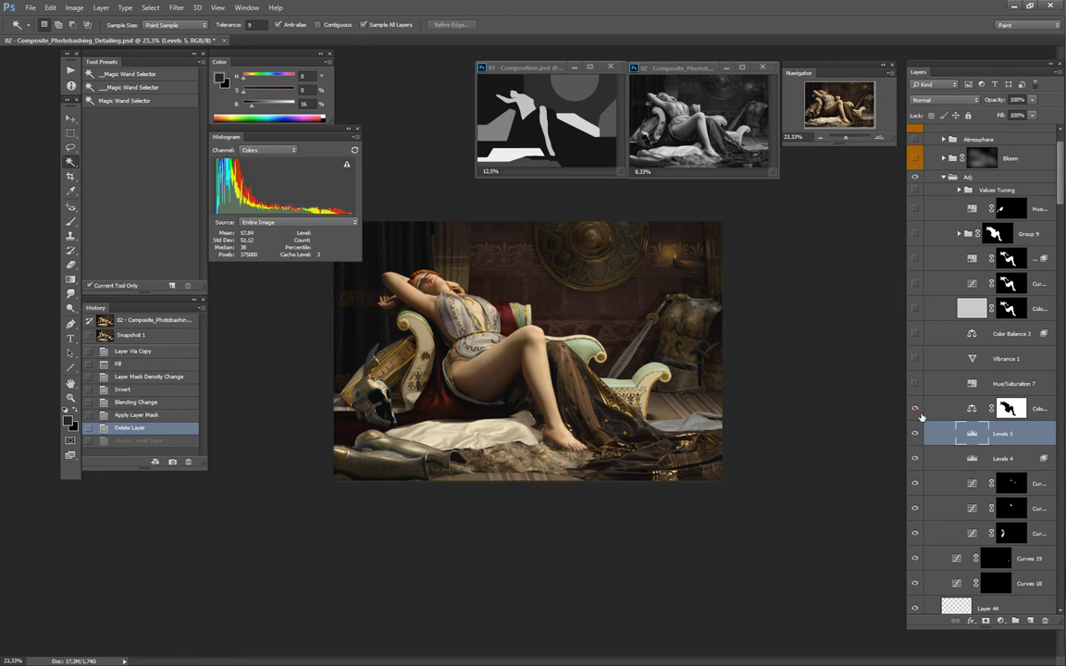
click(916, 409)
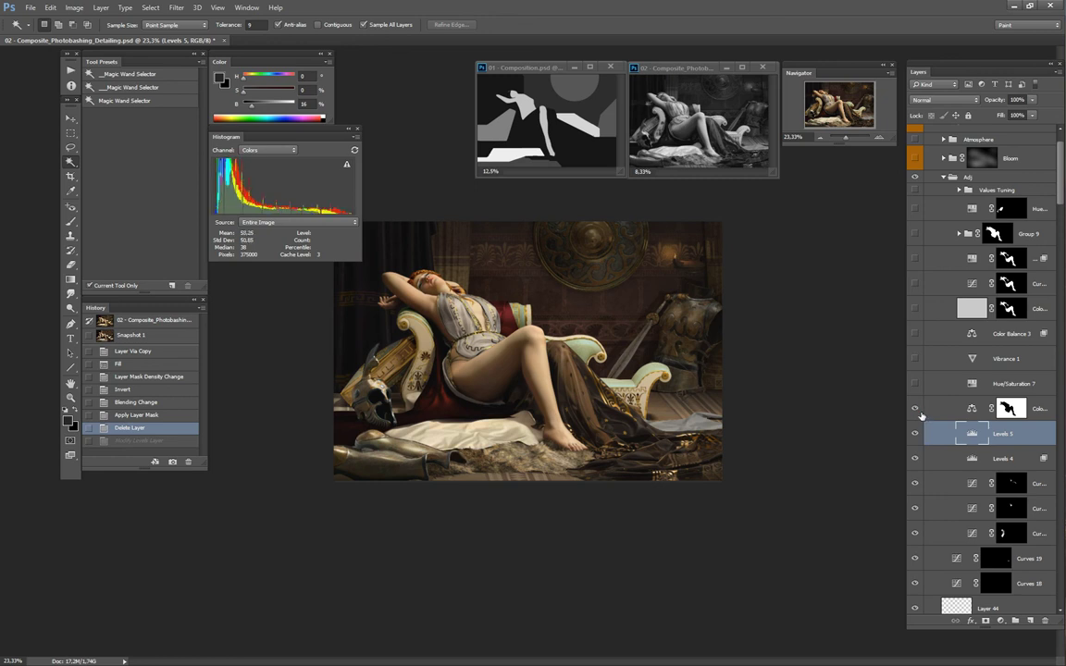
click(920, 413)
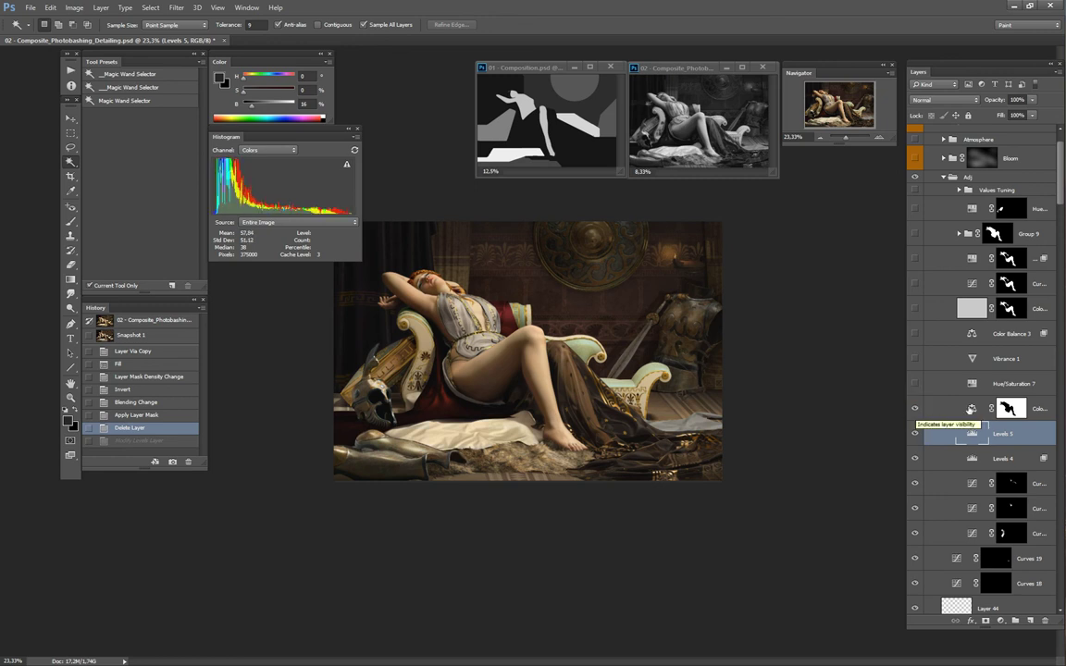
Step: Compare Color Balance 2 with its mask viewed alone, disabled and re-enabled, leaving the mask on
click(1010, 408)
alt+click(915, 373)
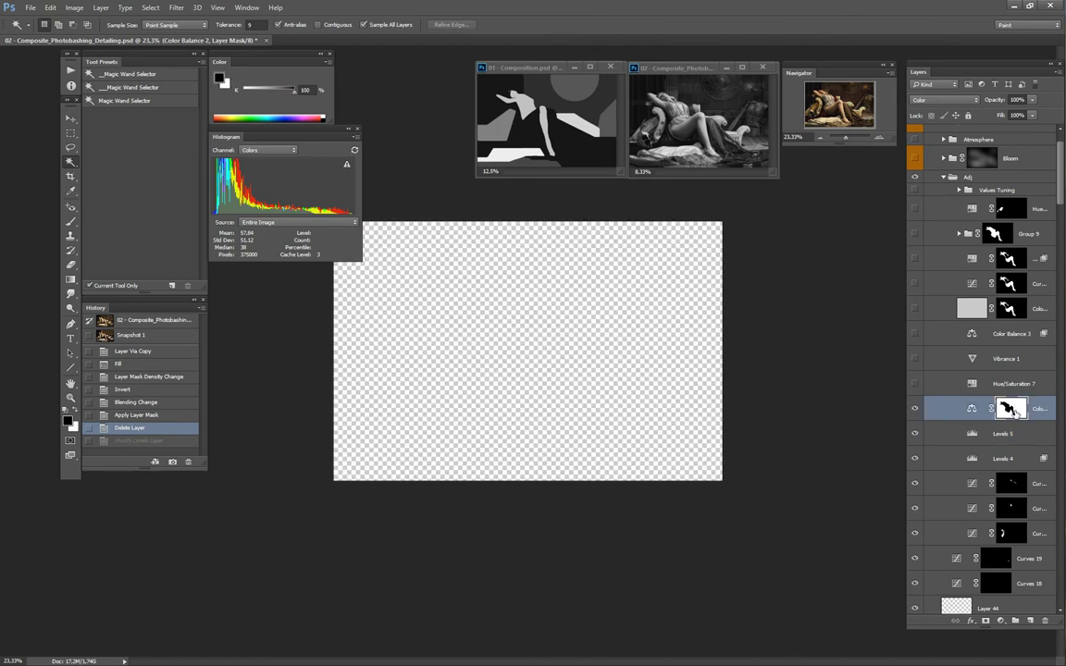
alt+click(914, 373)
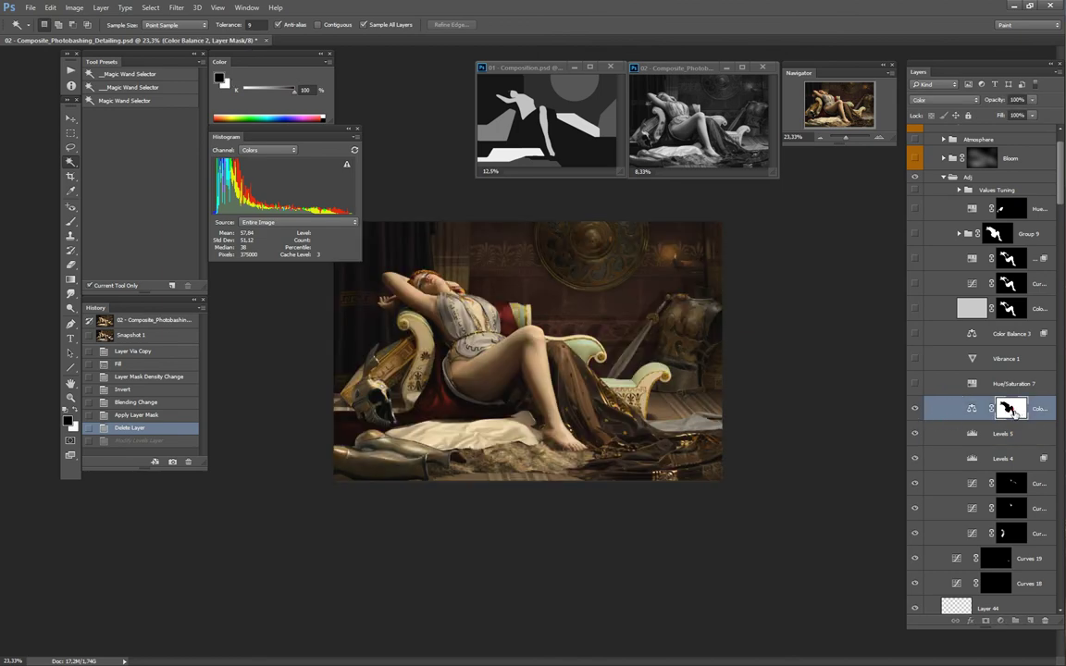
shift+click(1011, 411)
shift+click(1012, 410)
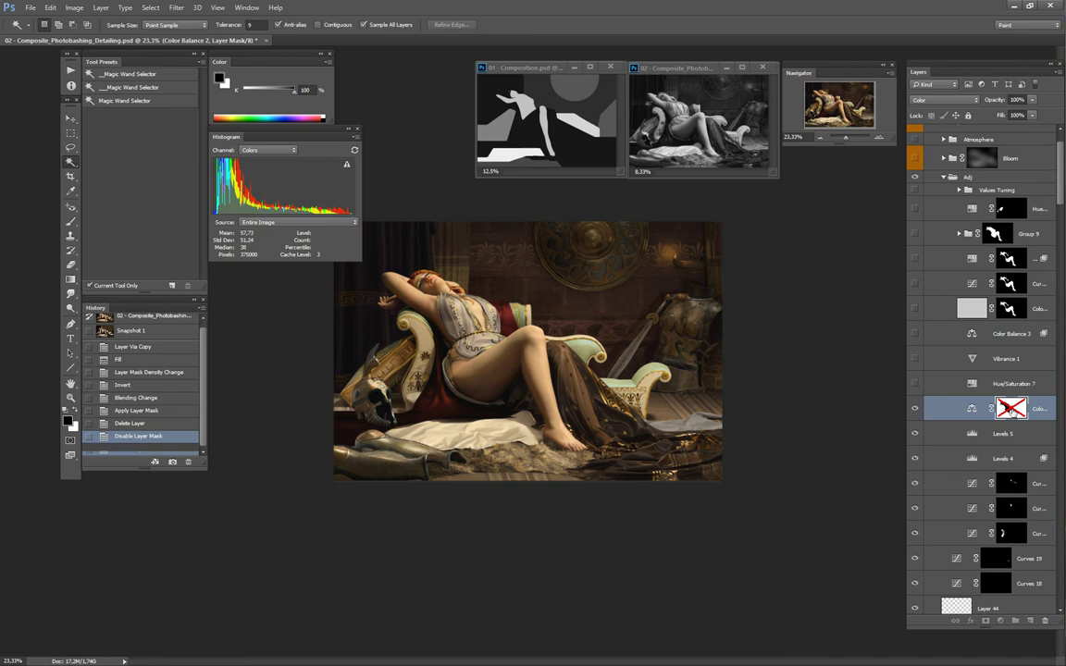
click(916, 409)
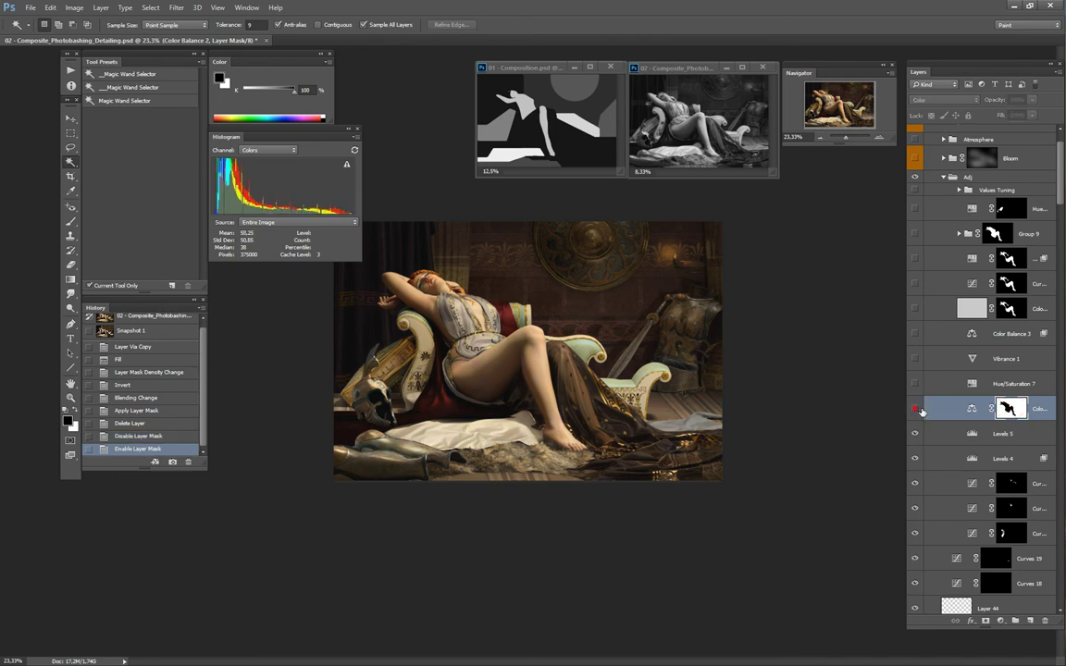
click(916, 409)
click(917, 410)
shift+click(1012, 410)
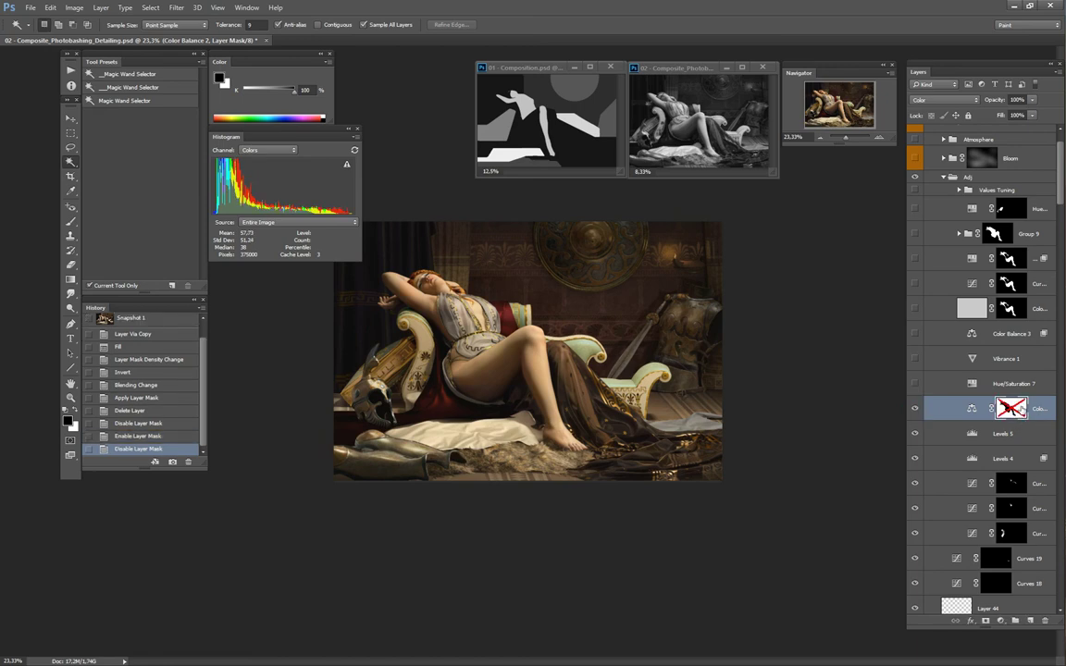
shift+click(1015, 412)
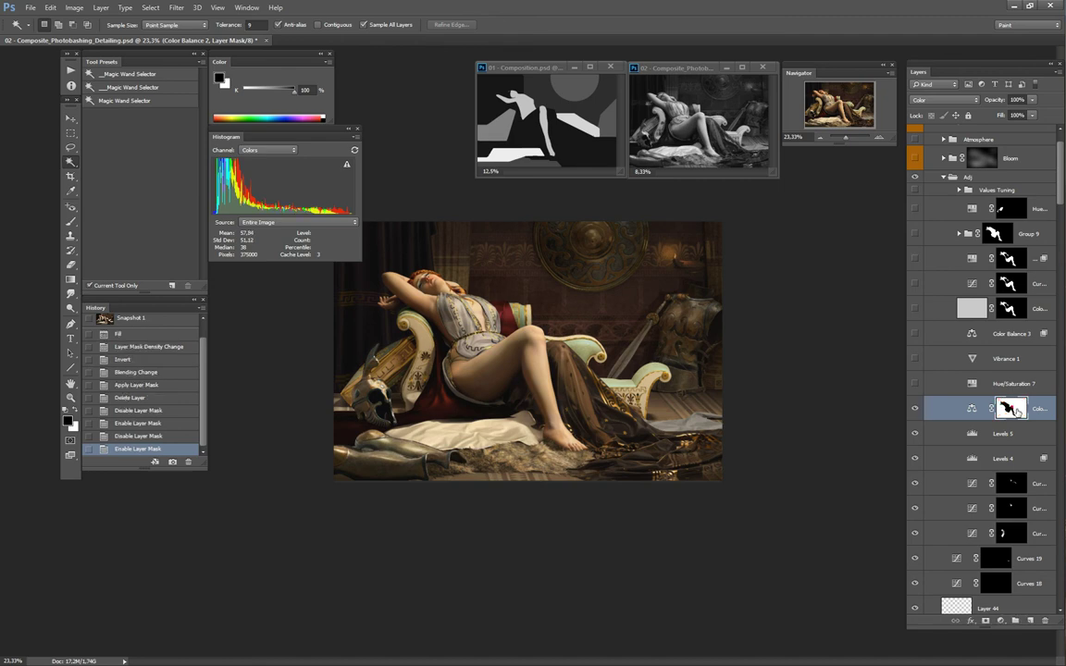
shift+click(1016, 411)
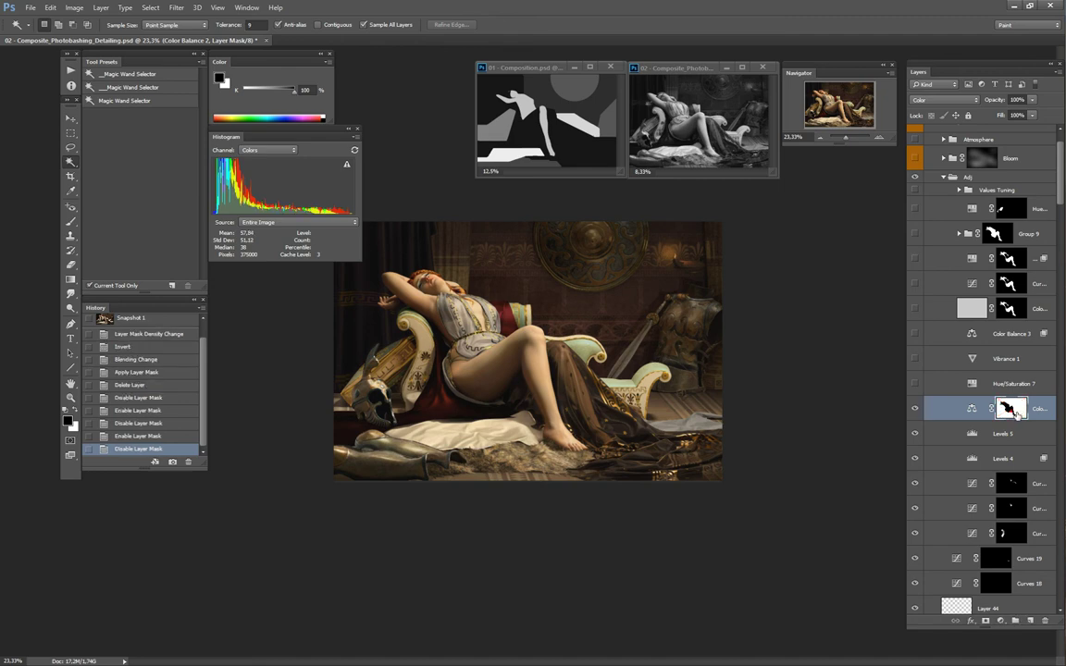
shift+click(1012, 408)
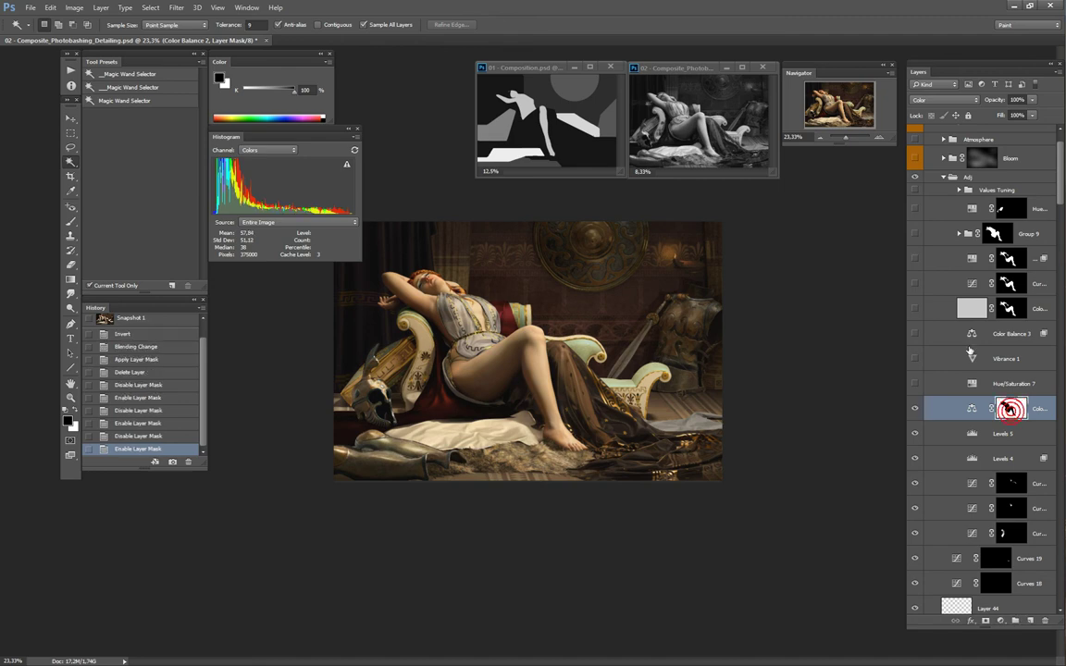
Step: Toggle Hue/Saturation 7 to compare, leaving it switched on
click(918, 386)
click(918, 386)
click(920, 388)
click(920, 388)
Step: Check Hue/Saturation 7's Greens 2 and Greens colour ranges, then close its settings
double_click(972, 383)
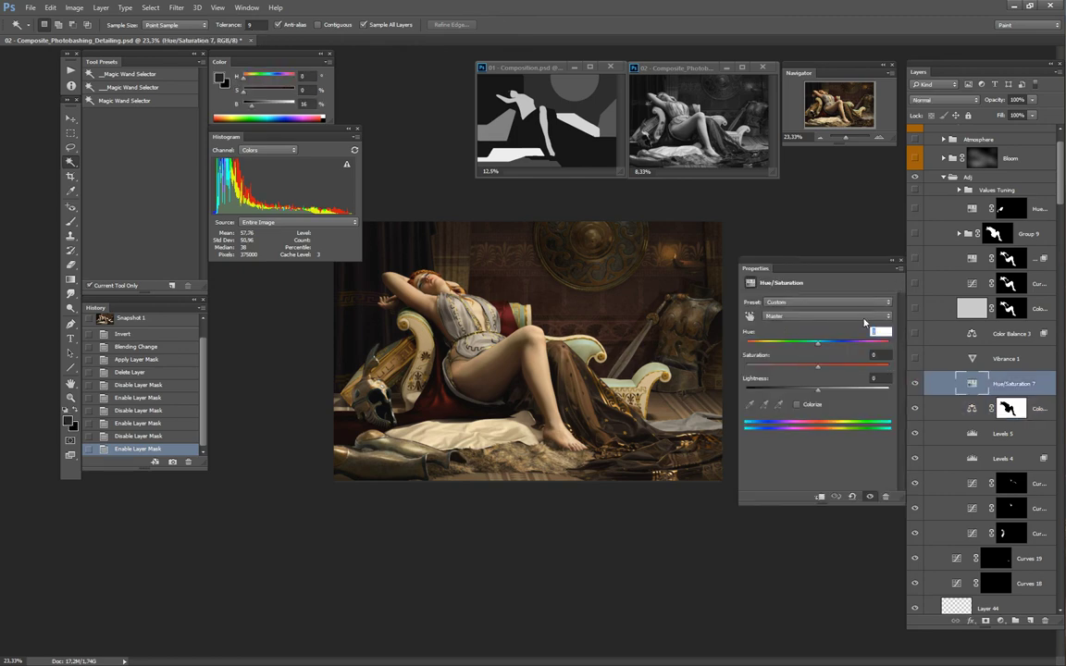
click(819, 316)
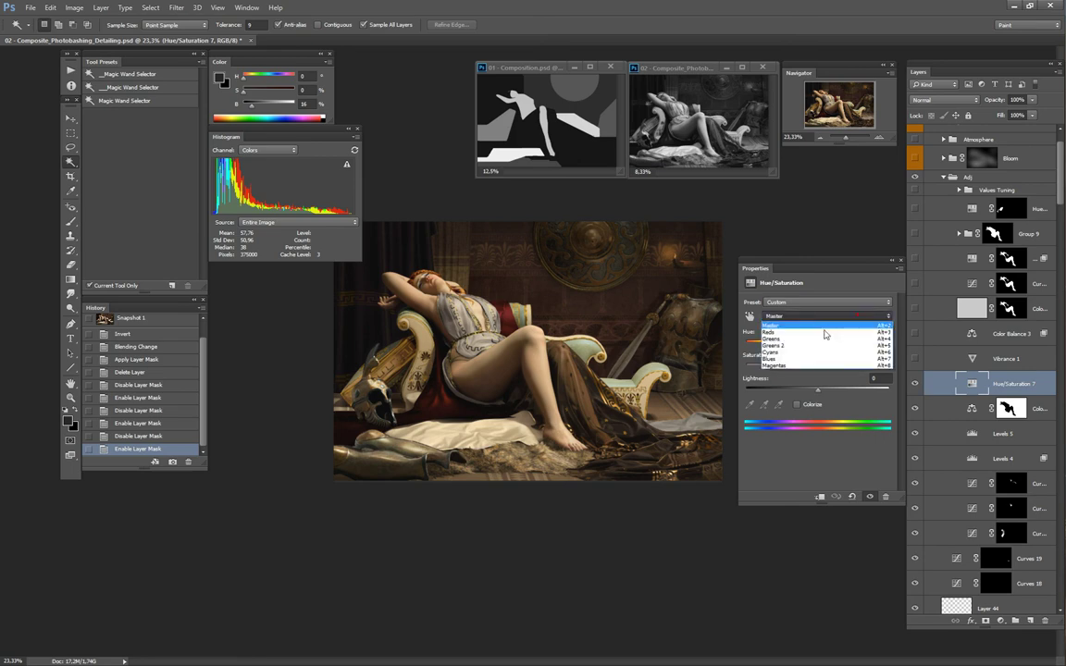
click(817, 346)
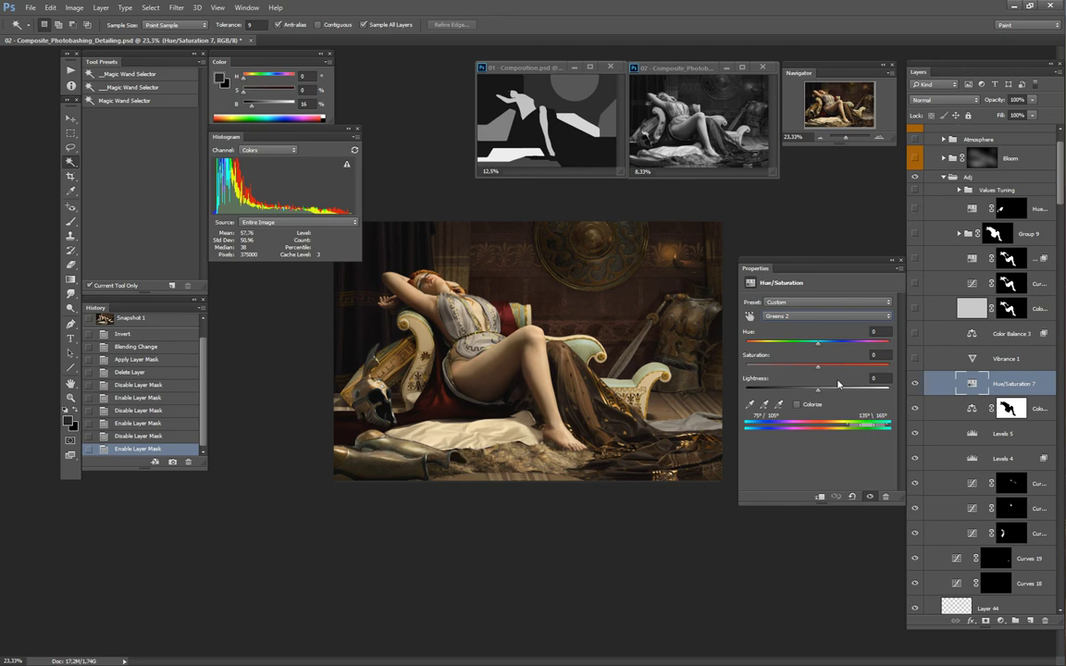
click(798, 316)
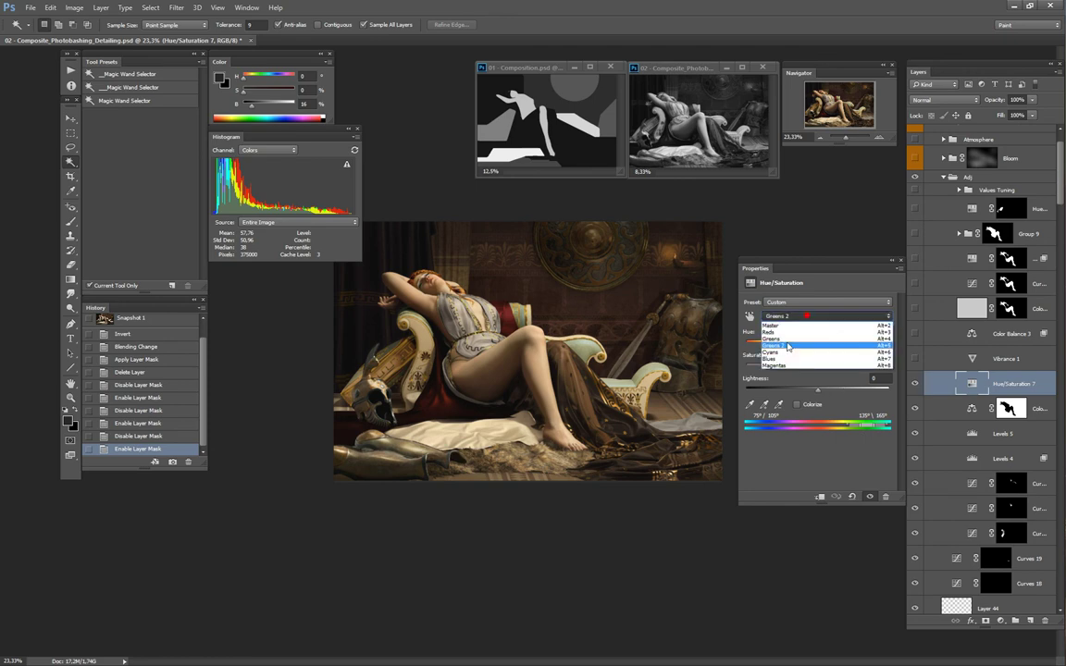
click(787, 340)
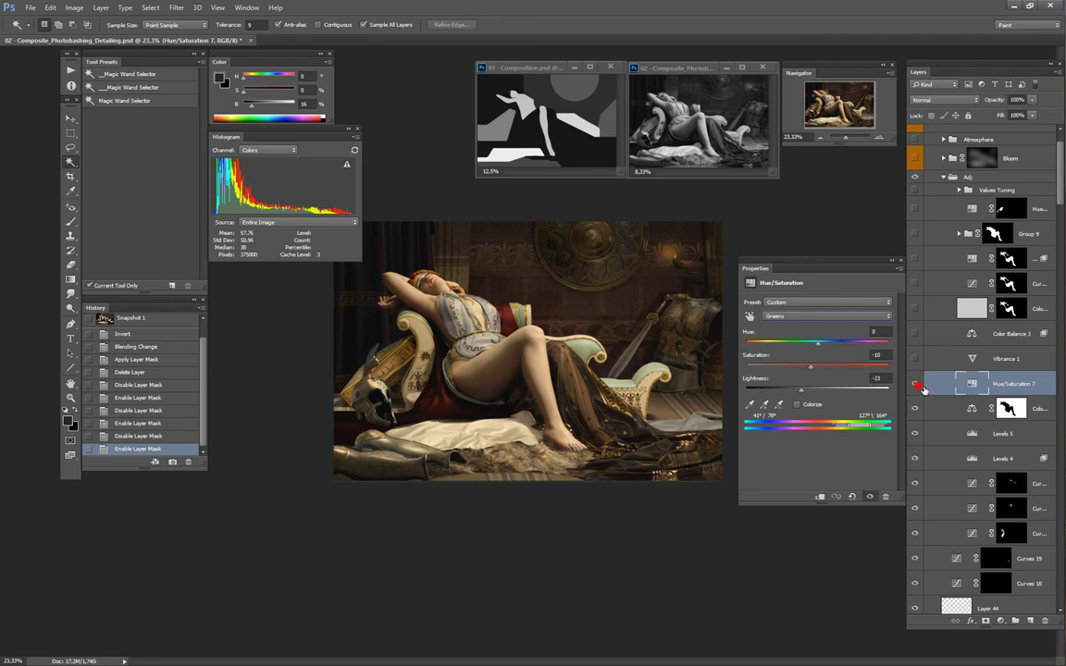
click(900, 260)
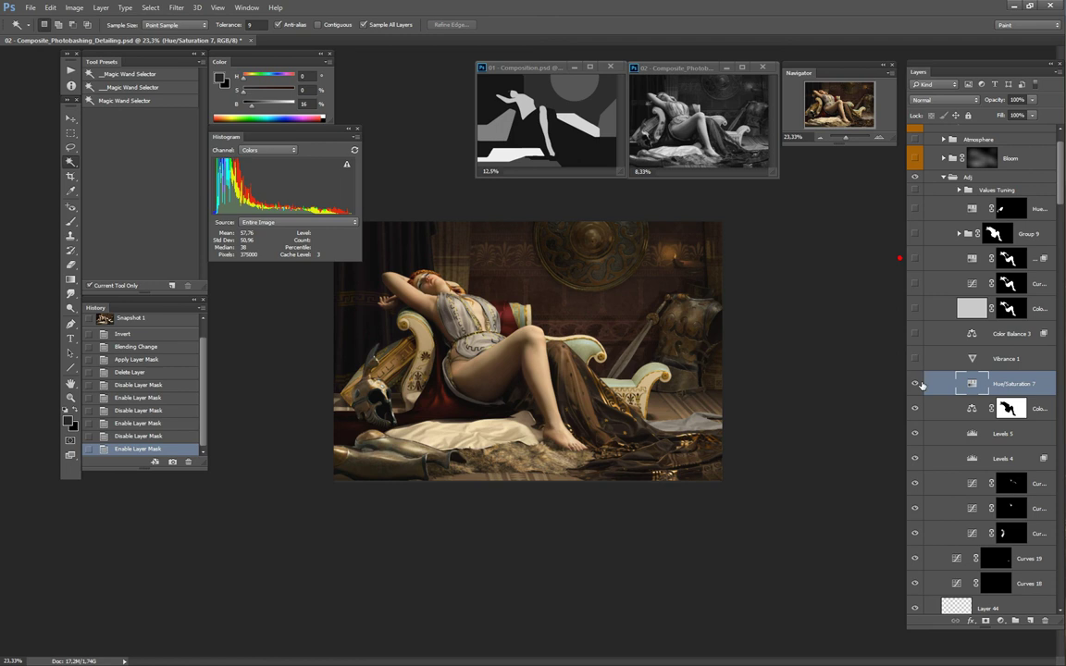
Step: Compare the painting with Hue/Saturation 7 toggled, leave it on, and enable Vibrance 1
click(916, 385)
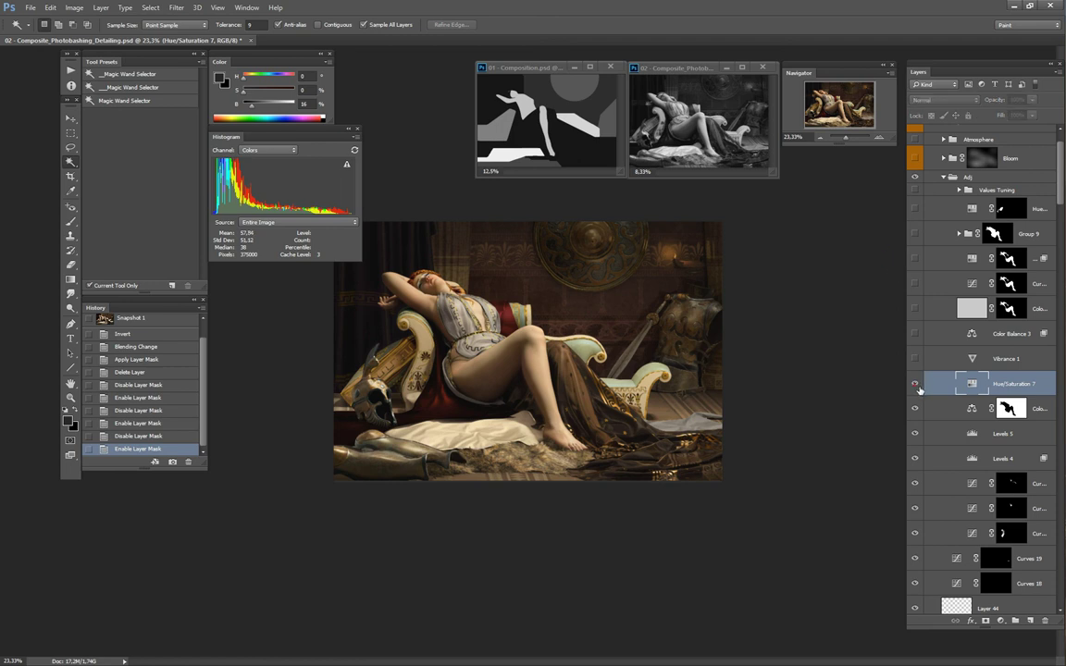
click(916, 385)
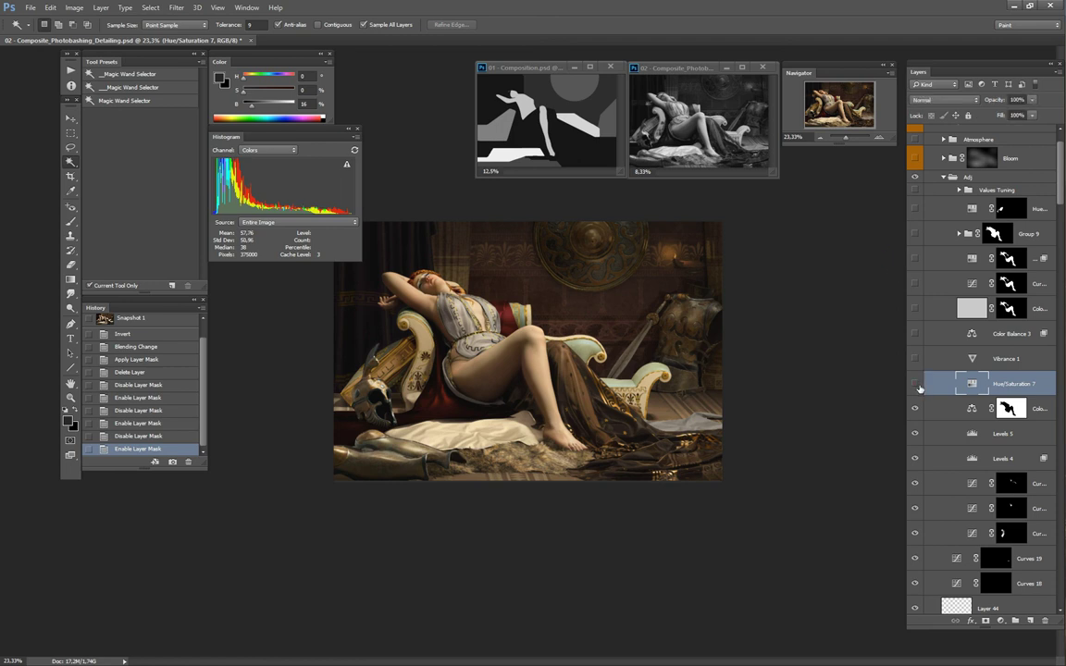
click(916, 385)
click(916, 385)
click(923, 362)
Step: Compare Vibrance 1 on and off, then switch on Color Balance 3
click(923, 360)
click(916, 361)
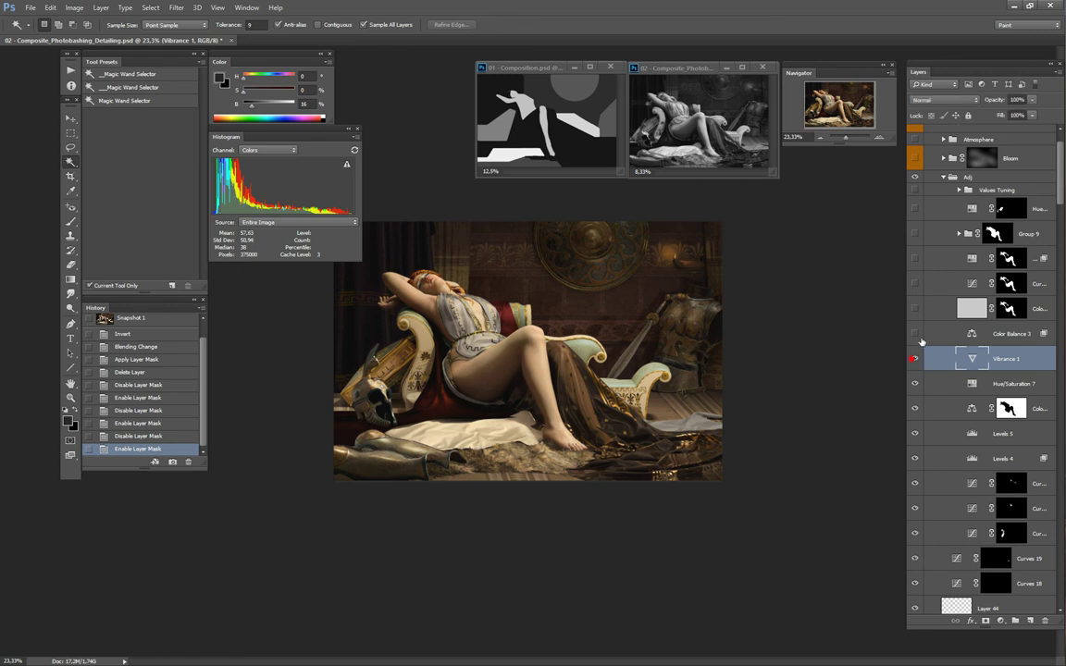
click(916, 334)
click(918, 336)
click(917, 335)
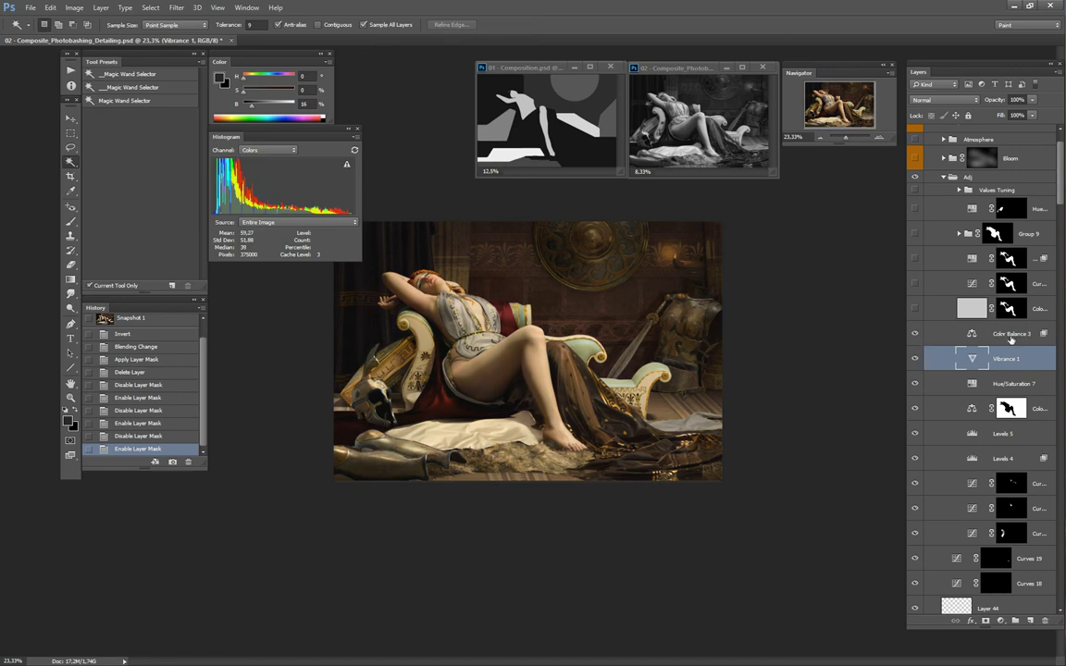
Step: Select Color Balance 3 and flip its visibility repeatedly, leaving it on
click(1003, 334)
click(916, 335)
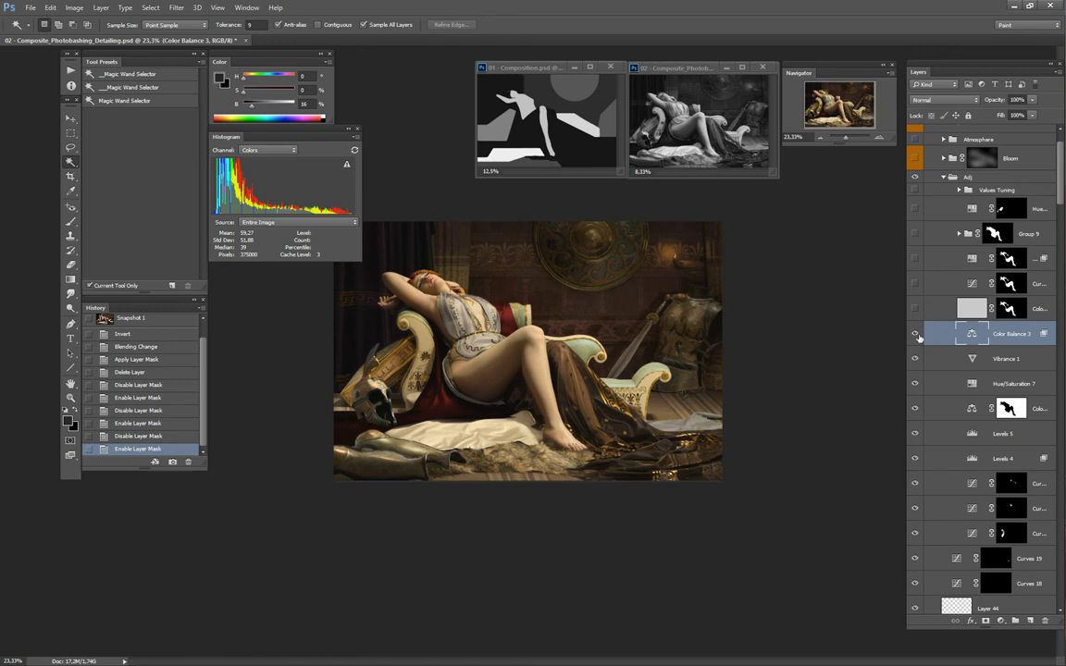
click(916, 336)
click(917, 336)
click(917, 337)
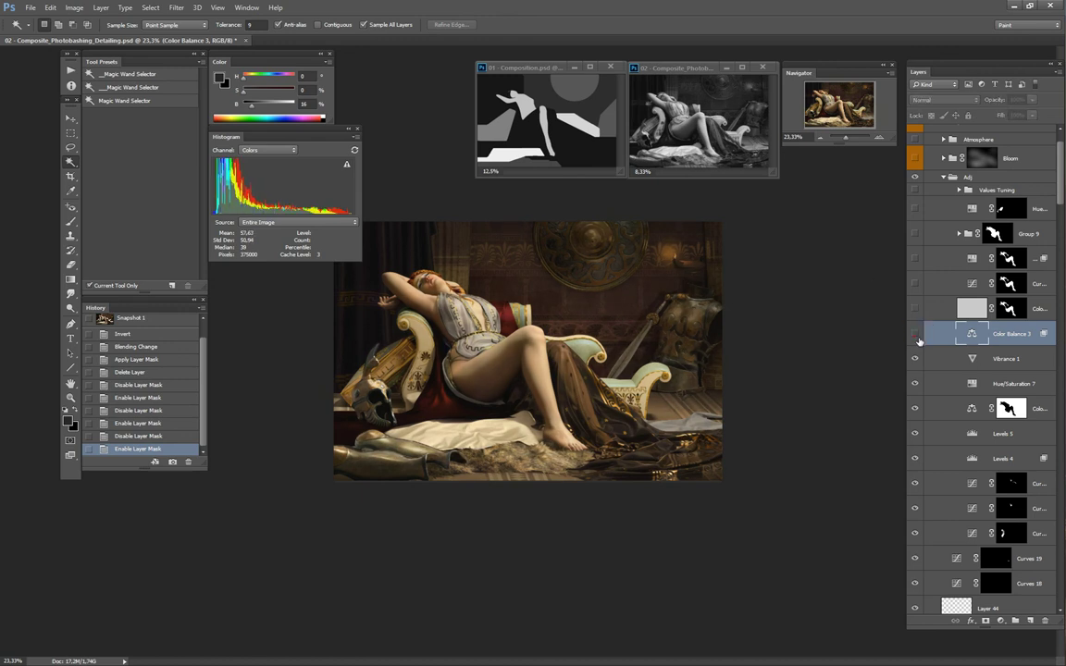
click(916, 337)
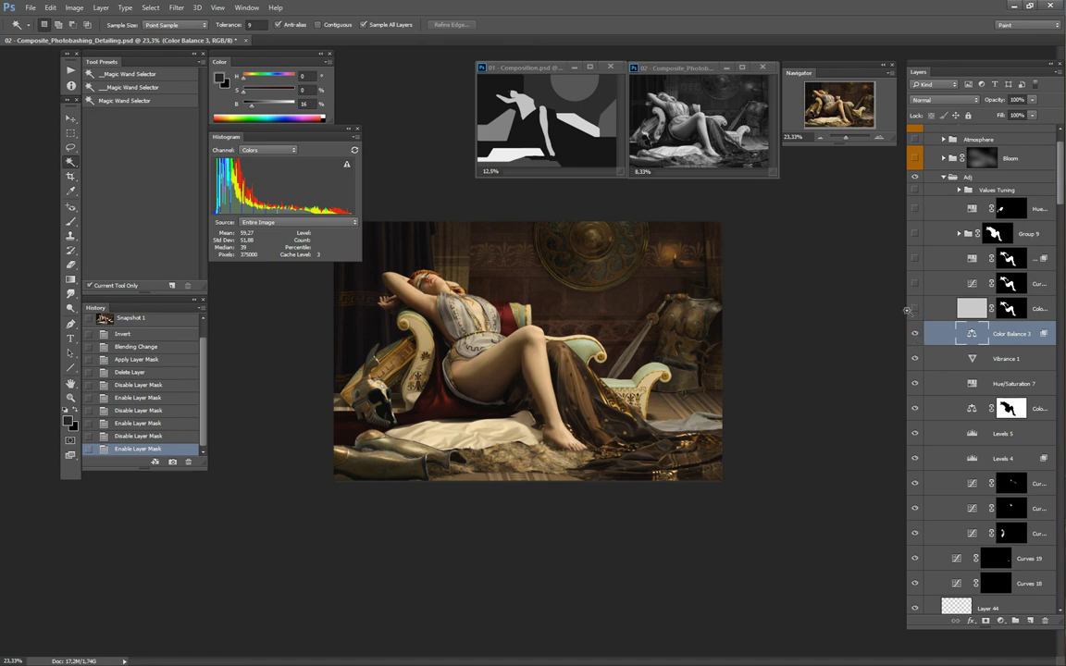
click(916, 337)
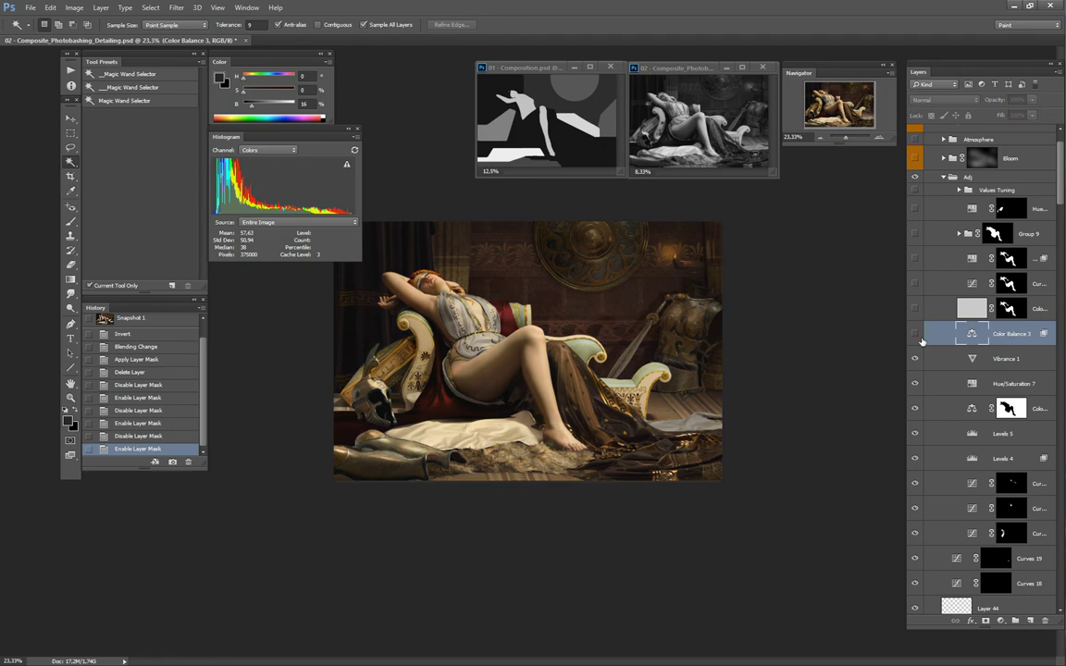
click(917, 338)
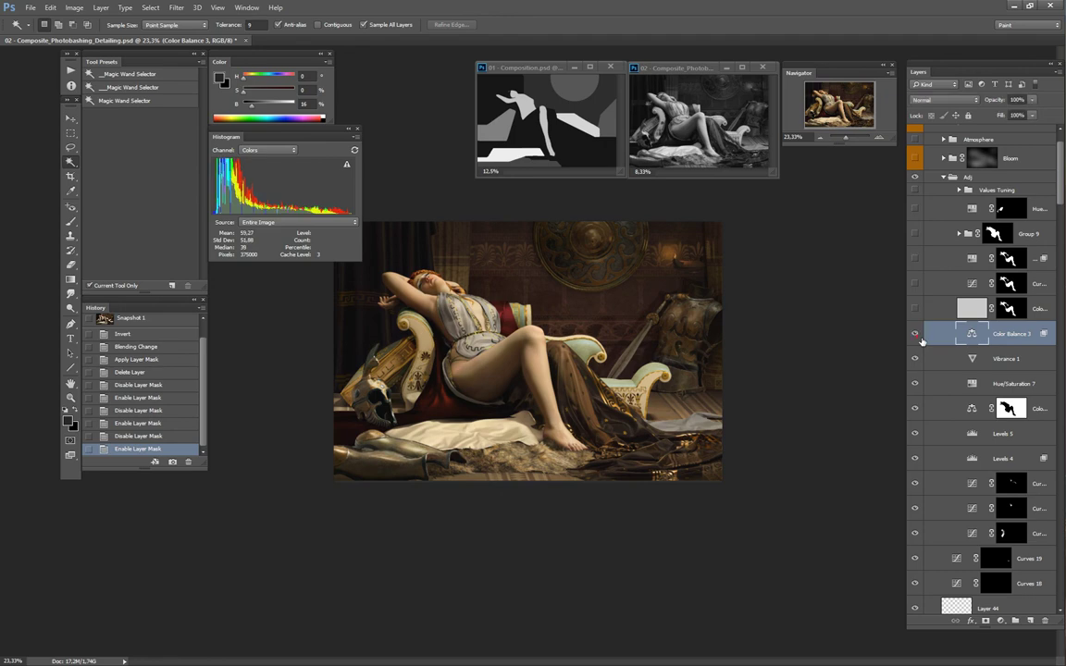
Step: In Color Balance 3's blending options, try This Layer highlight cutoffs of 217, 223 and 231
double_click(1040, 333)
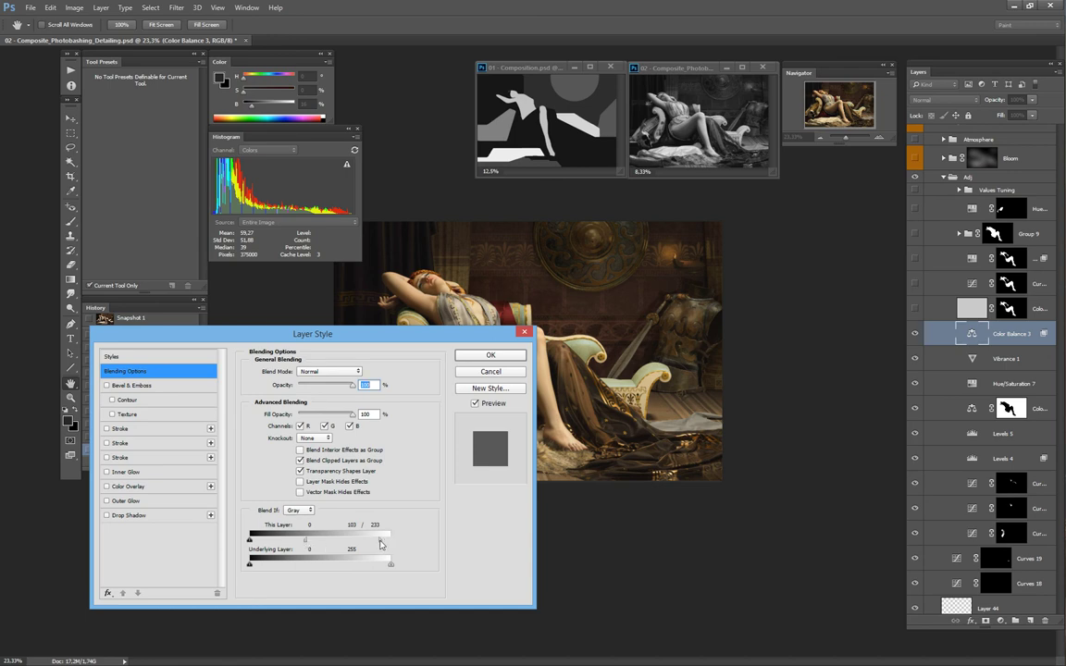
drag(380, 545, 380, 545)
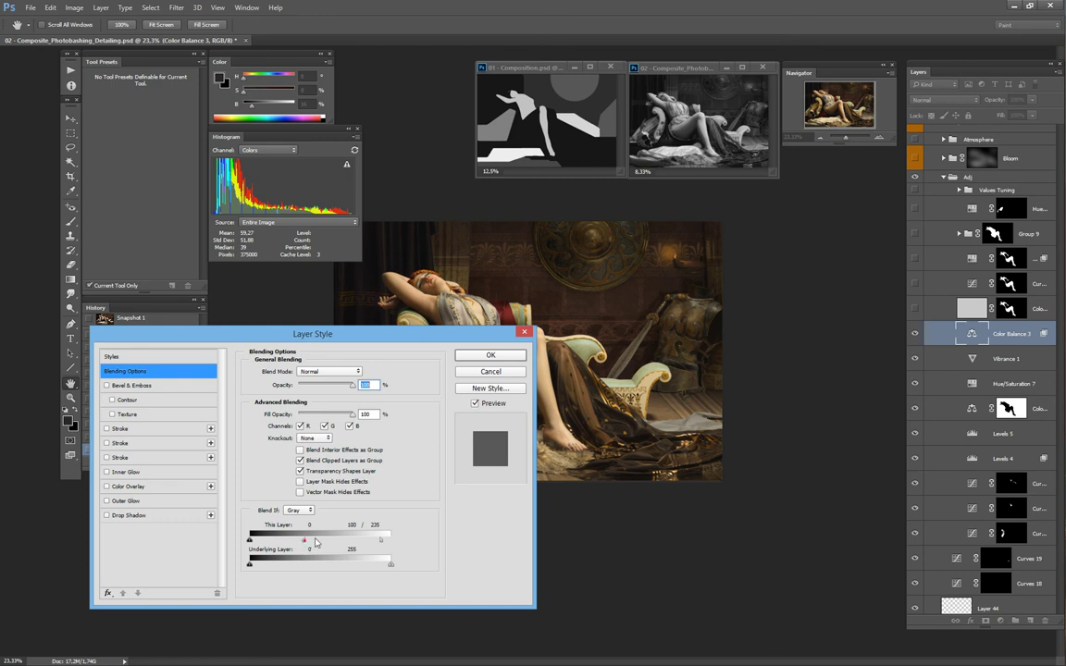
click(305, 542)
drag(305, 540, 373, 539)
drag(663, 404, 719, 398)
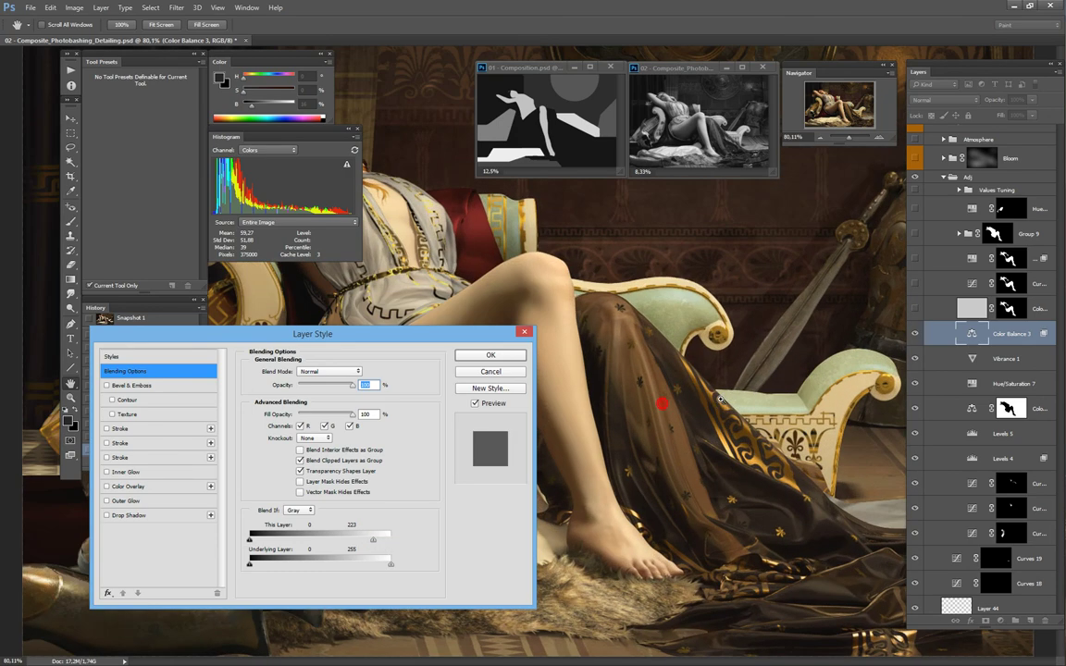
drag(763, 314, 486, 343)
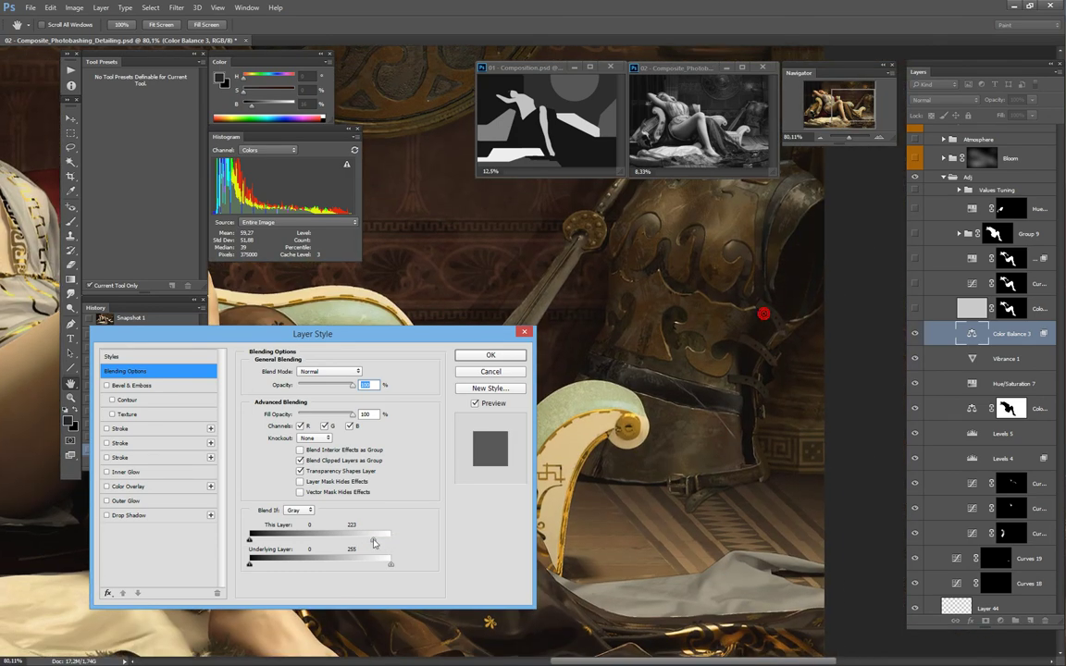
drag(374, 544, 378, 540)
Step: Discard Color Balance 3's blending changes and add a light grey Solid Color fill layer
click(514, 374)
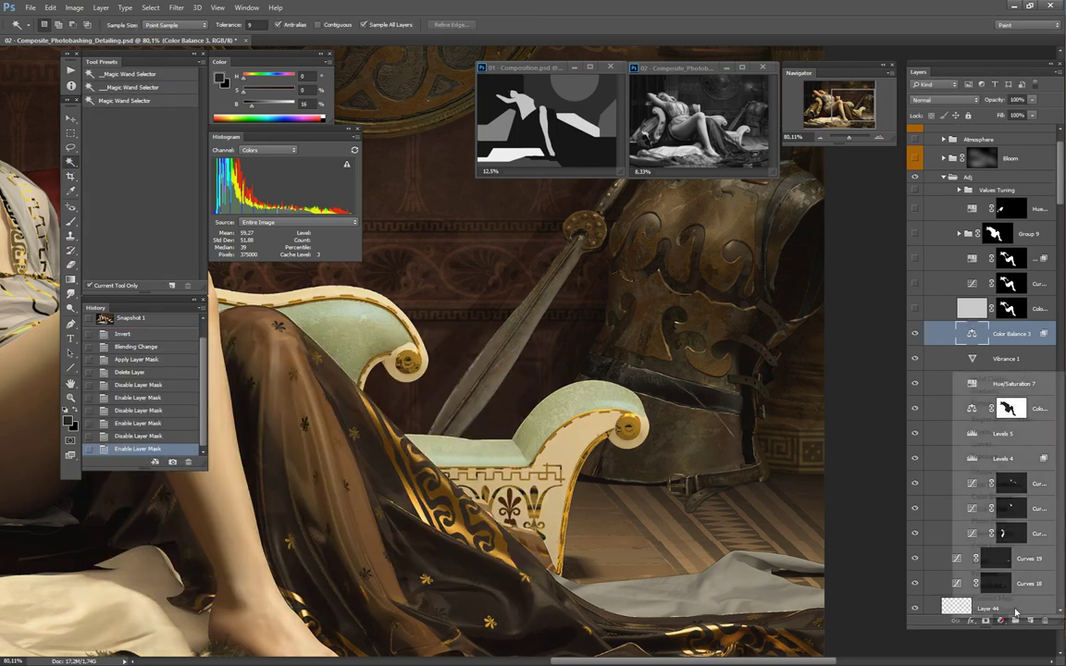
click(1003, 619)
click(903, 342)
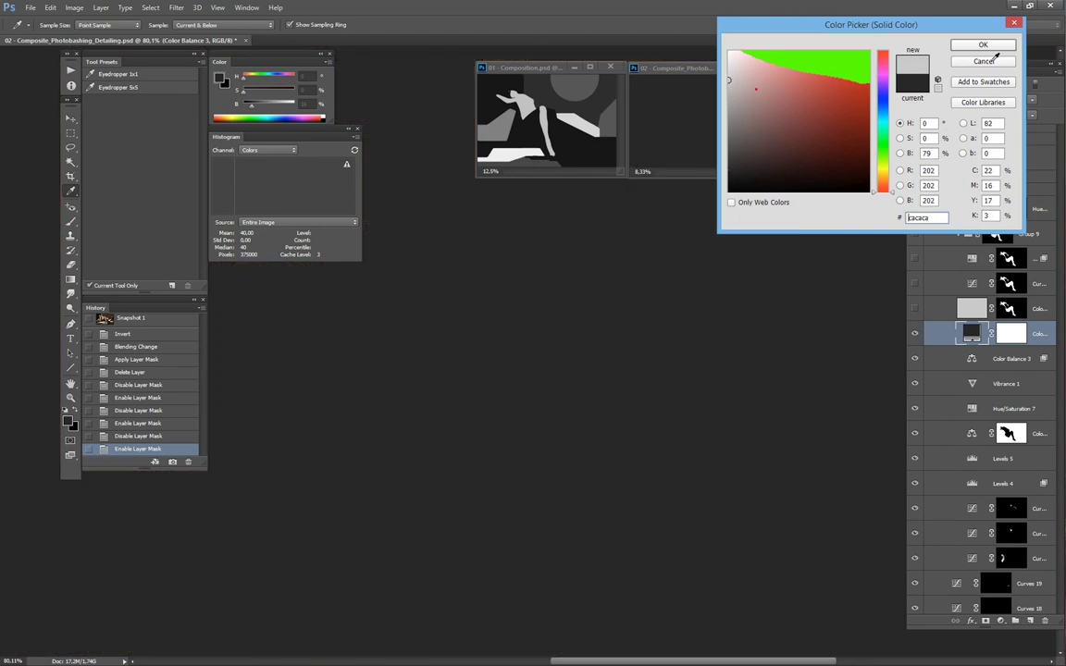
click(731, 80)
click(982, 44)
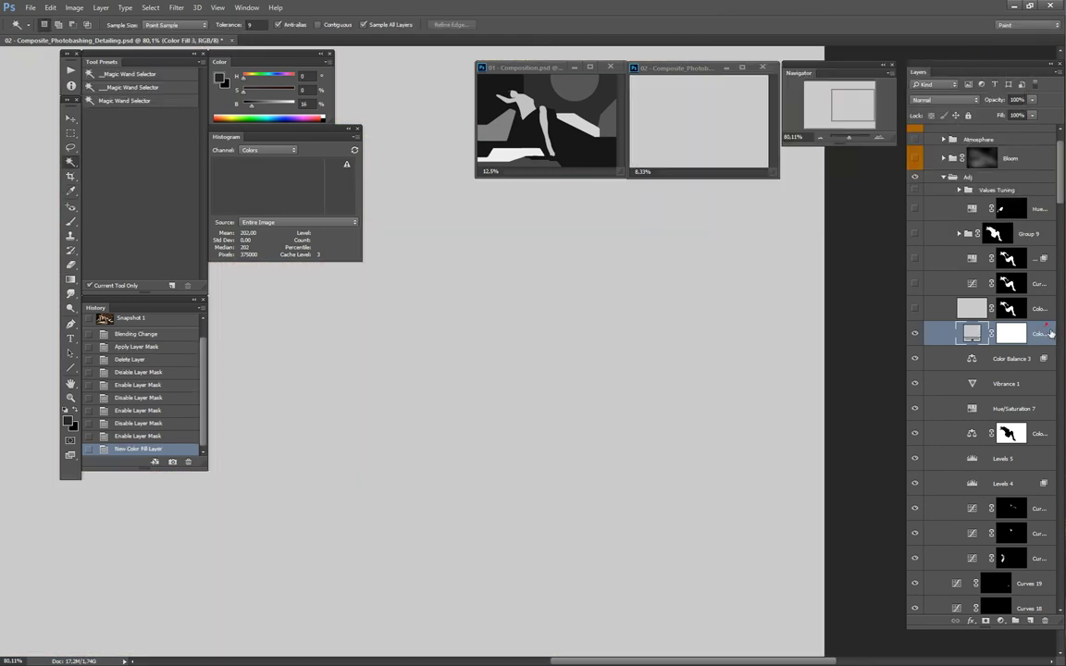
Step: Set the grey fill's Underlying Layer Blend If shadow limit to 42 so darks show through
double_click(1052, 334)
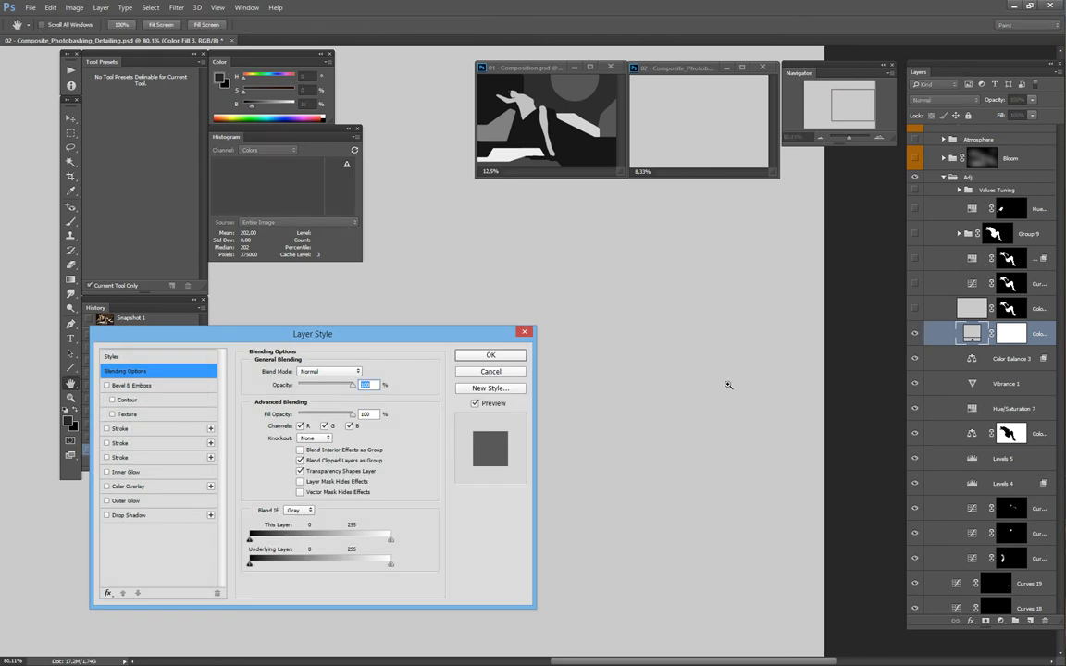
scroll(708, 389, up, 2)
scroll(674, 374, down, 5)
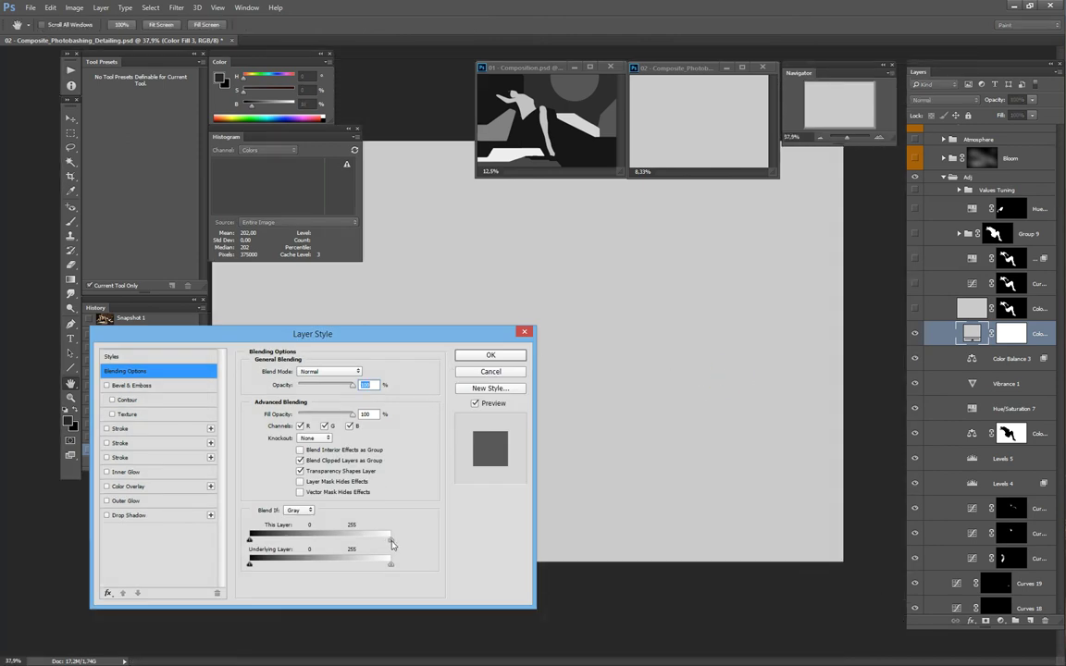
mouse_move(390, 540)
mouse_down()
mouse_move(407, 542)
mouse_move(385, 566)
mouse_move(437, 578)
mouse_up()
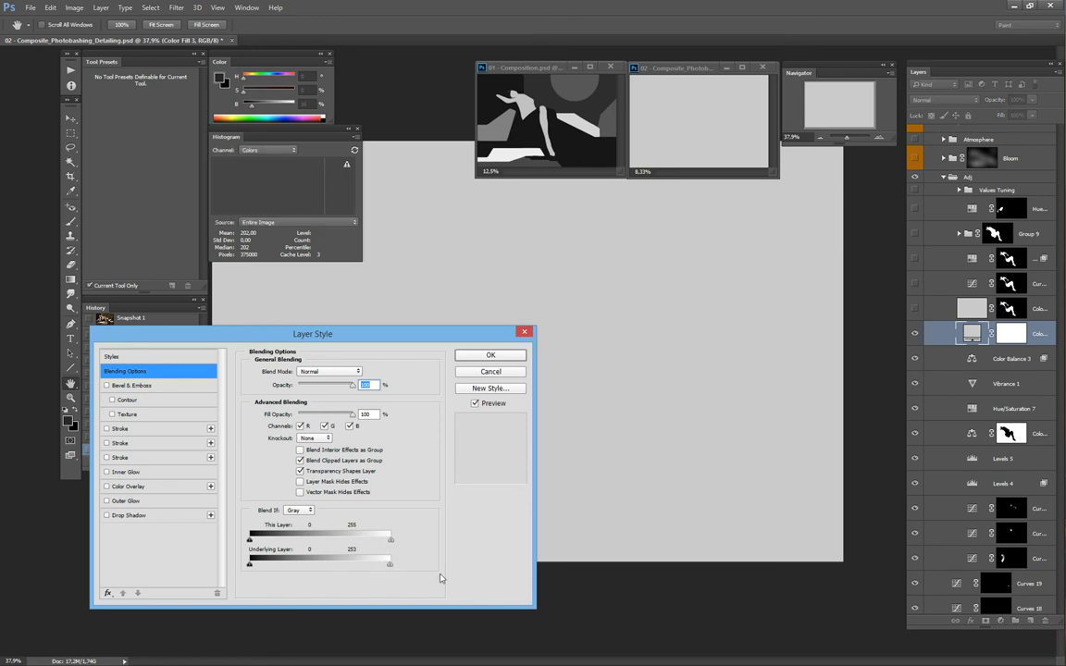
drag(249, 564, 270, 568)
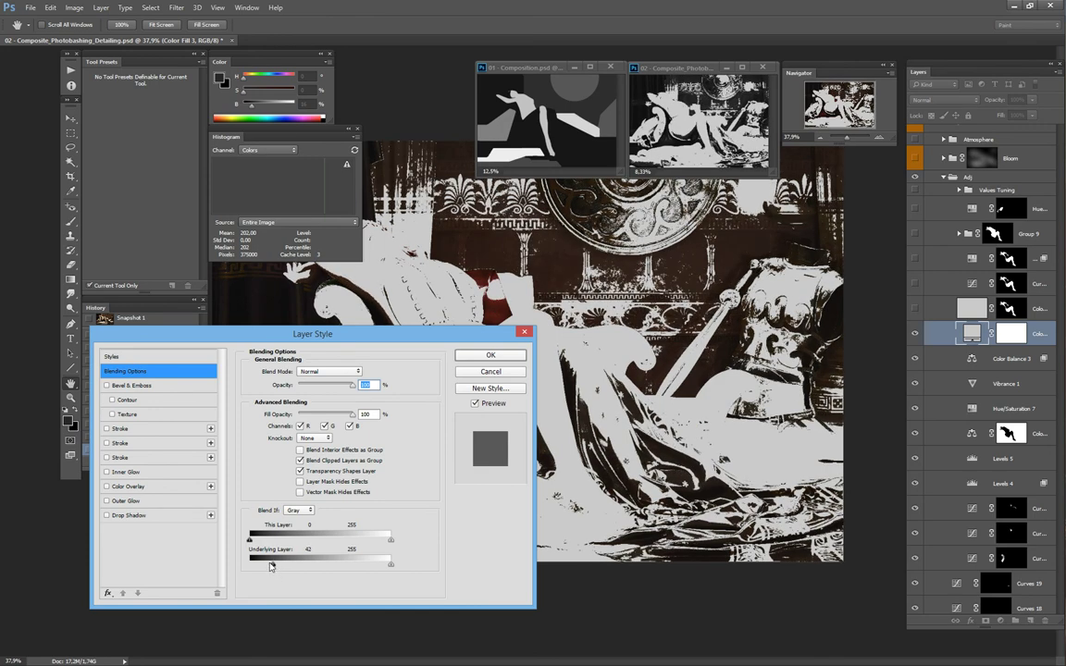
Step: Fine-tune the grey fill's dark-tone threshold between 38 and 45, adding a soft fade
scroll(652, 285, up, 3)
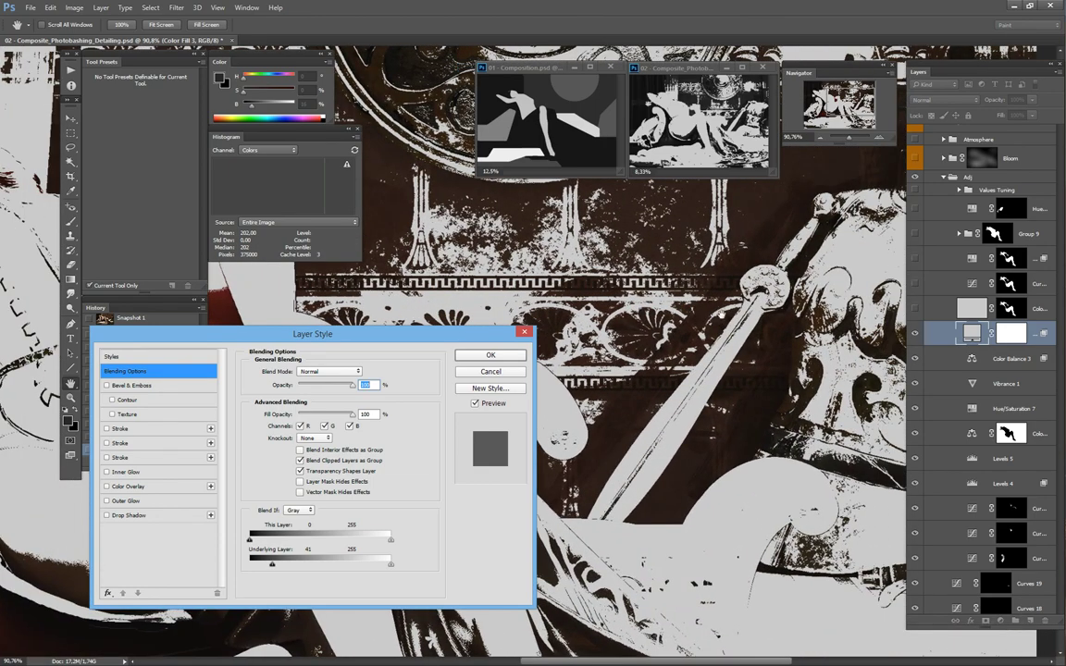
drag(750, 280, 692, 329)
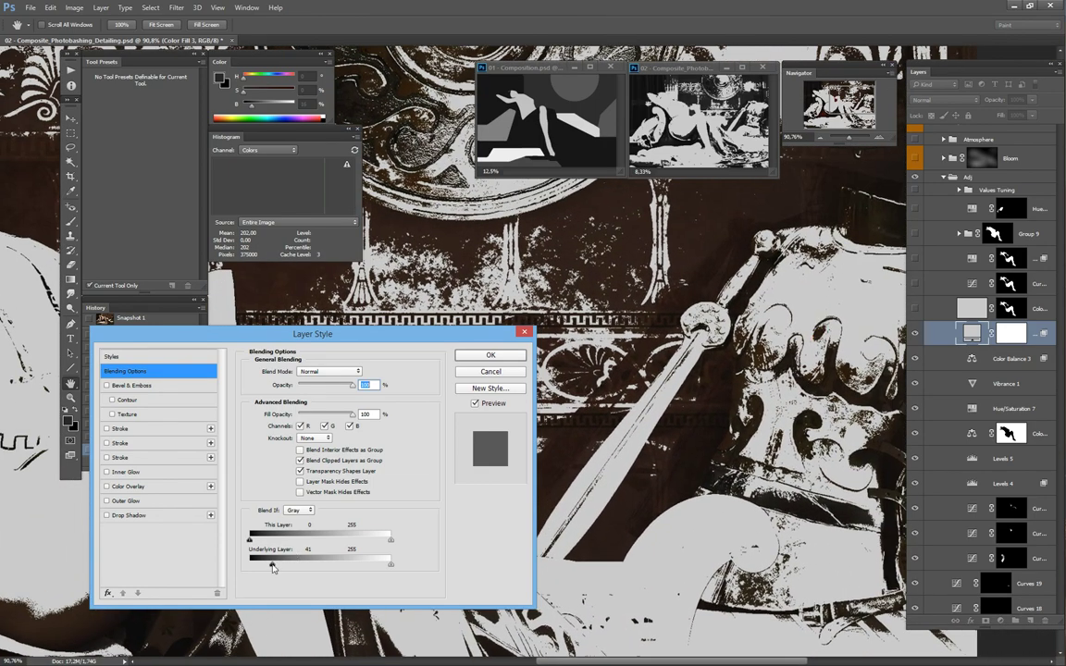
drag(275, 568, 270, 568)
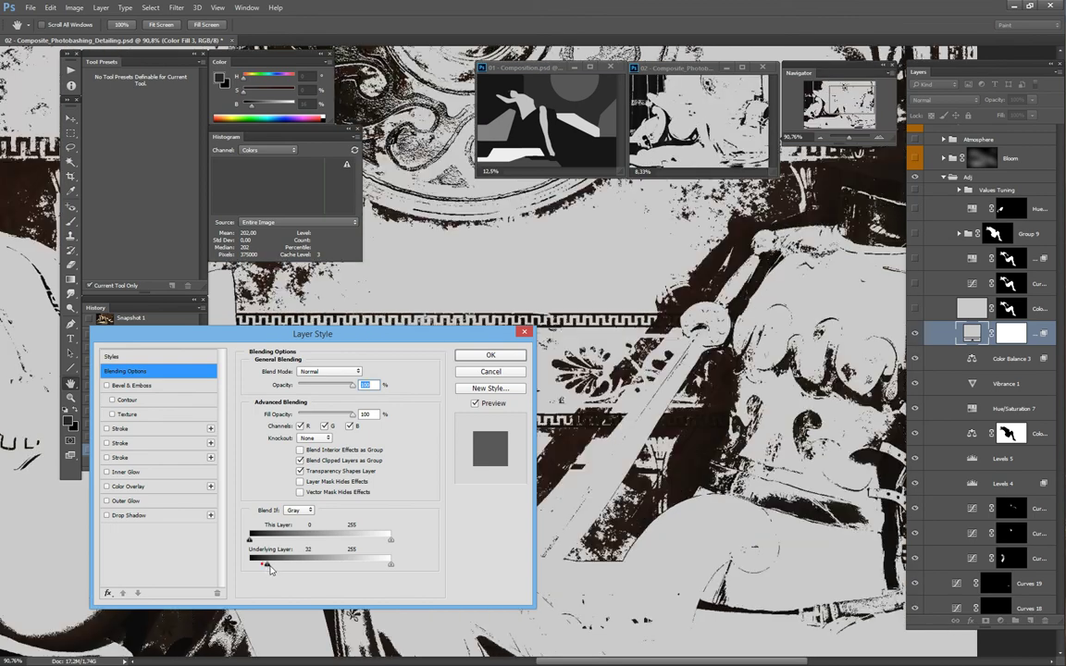
drag(731, 391, 725, 370)
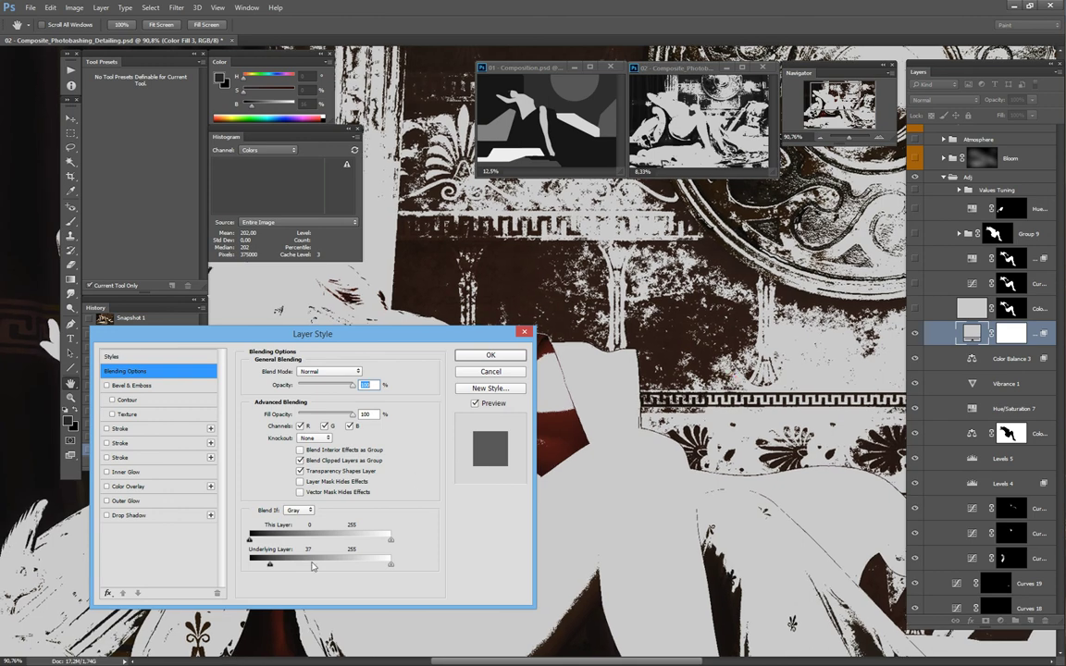
drag(275, 569, 272, 569)
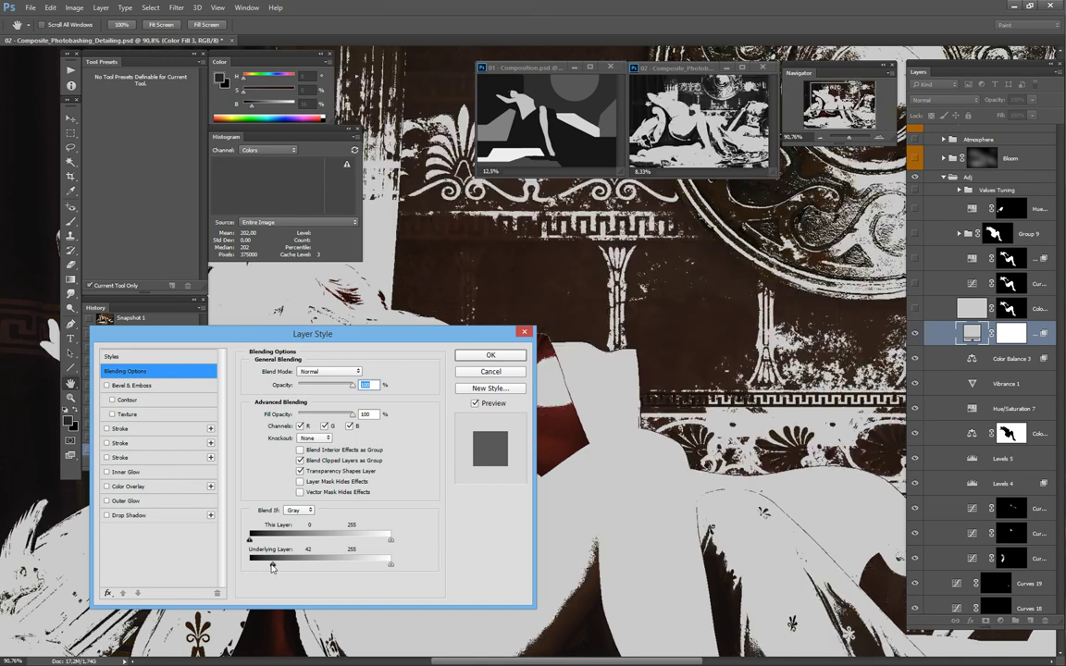
drag(272, 568, 275, 570)
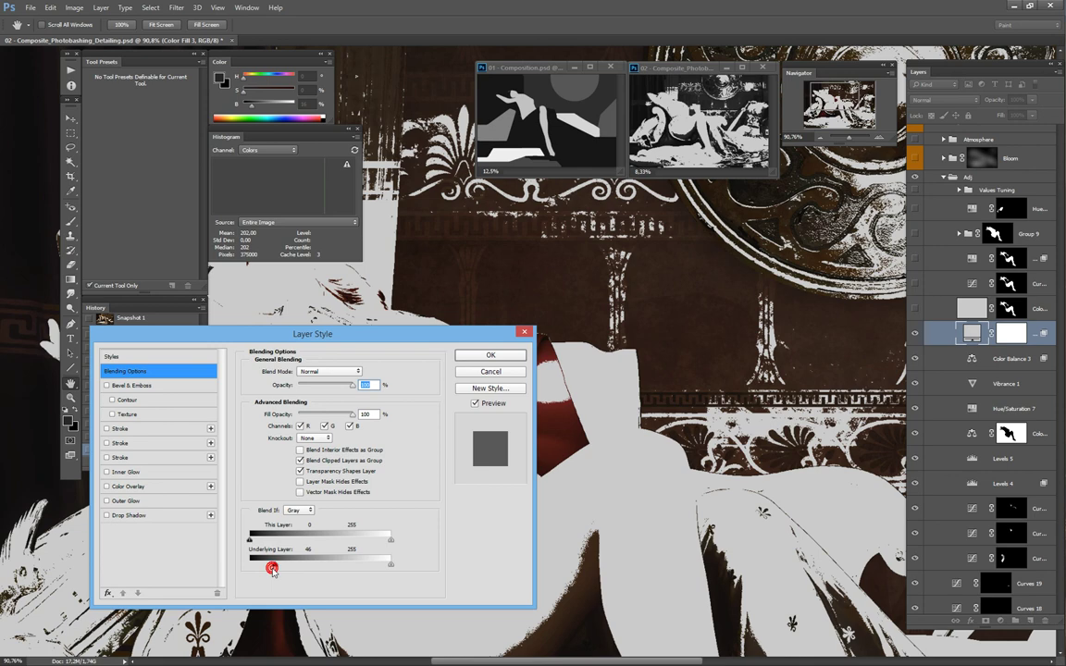
drag(272, 568, 303, 569)
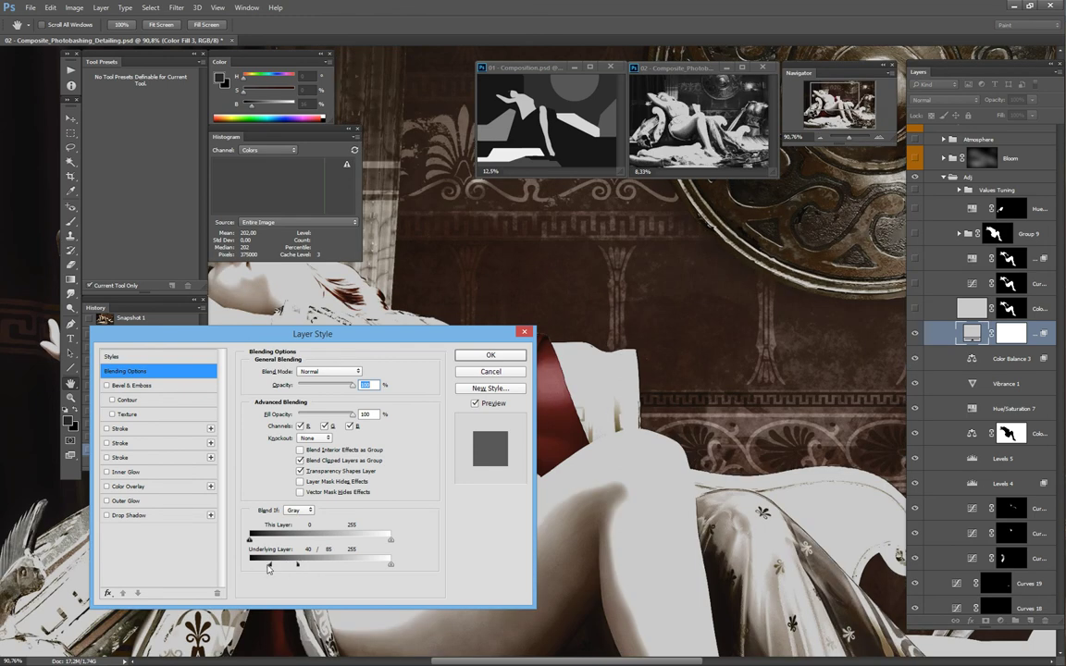
drag(298, 570, 285, 569)
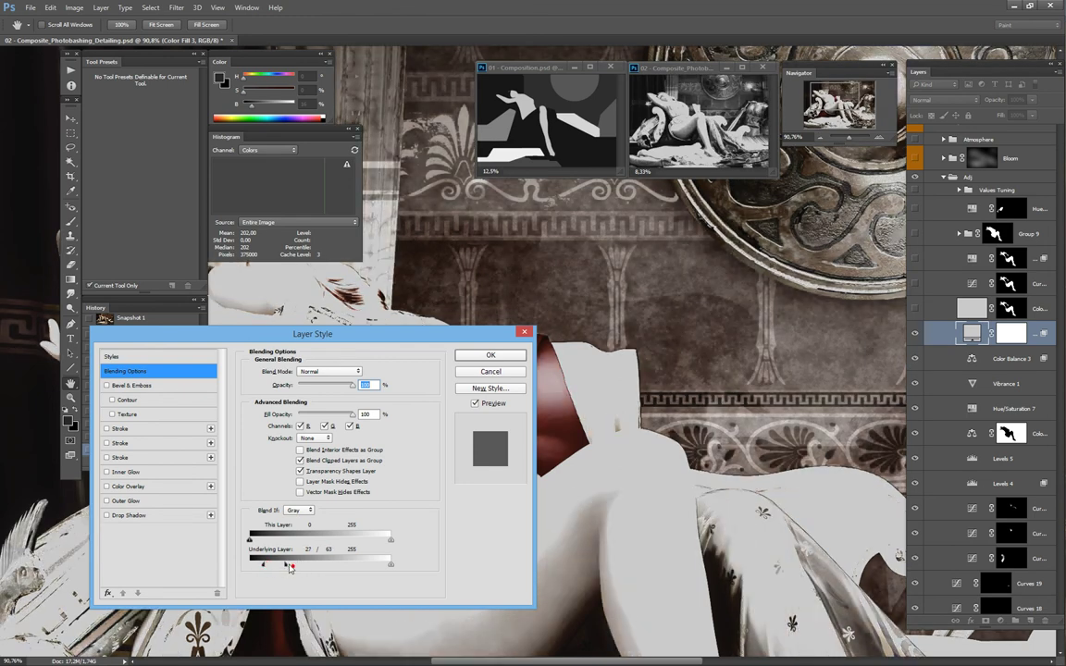
scroll(776, 371, down, 2)
scroll(777, 361, down, 2)
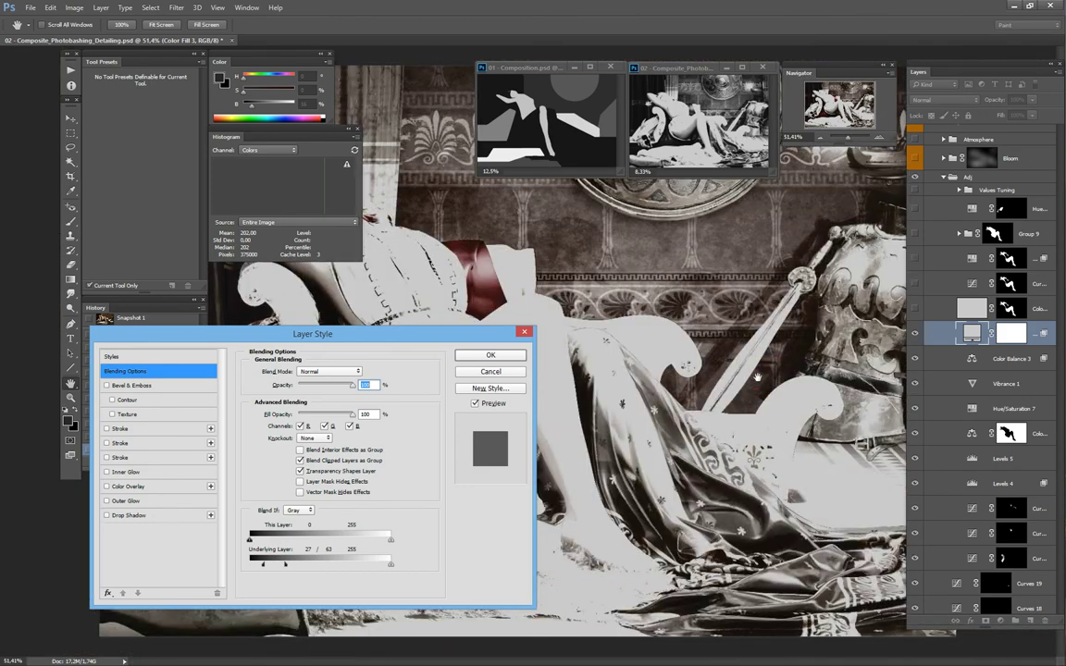
scroll(782, 347, down, 2)
scroll(768, 352, up, 4)
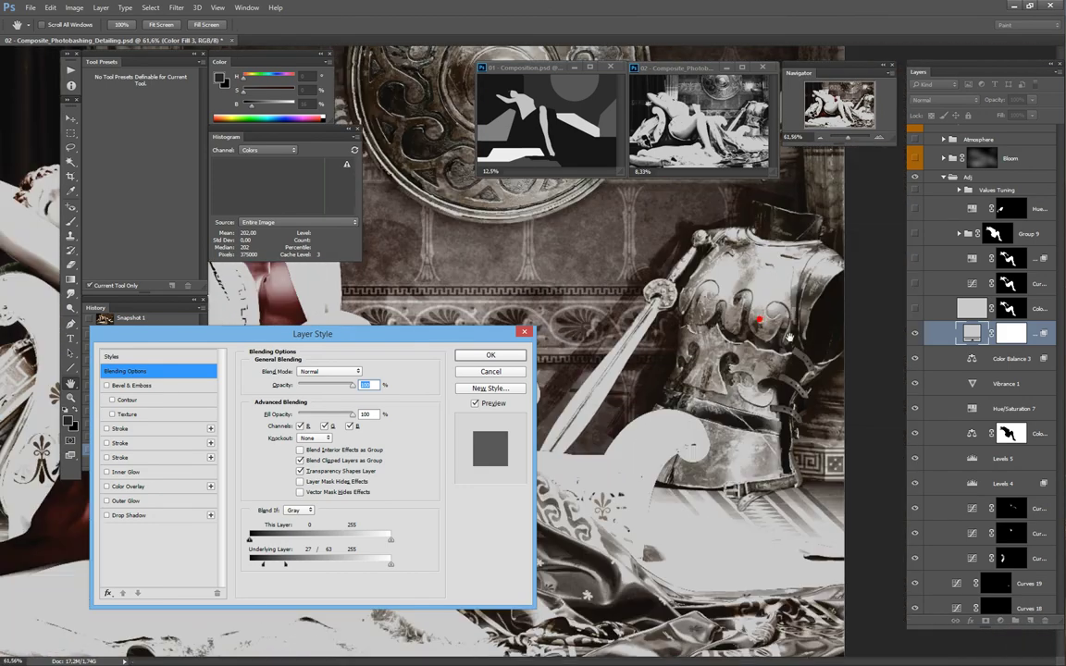
scroll(761, 352, up, 2)
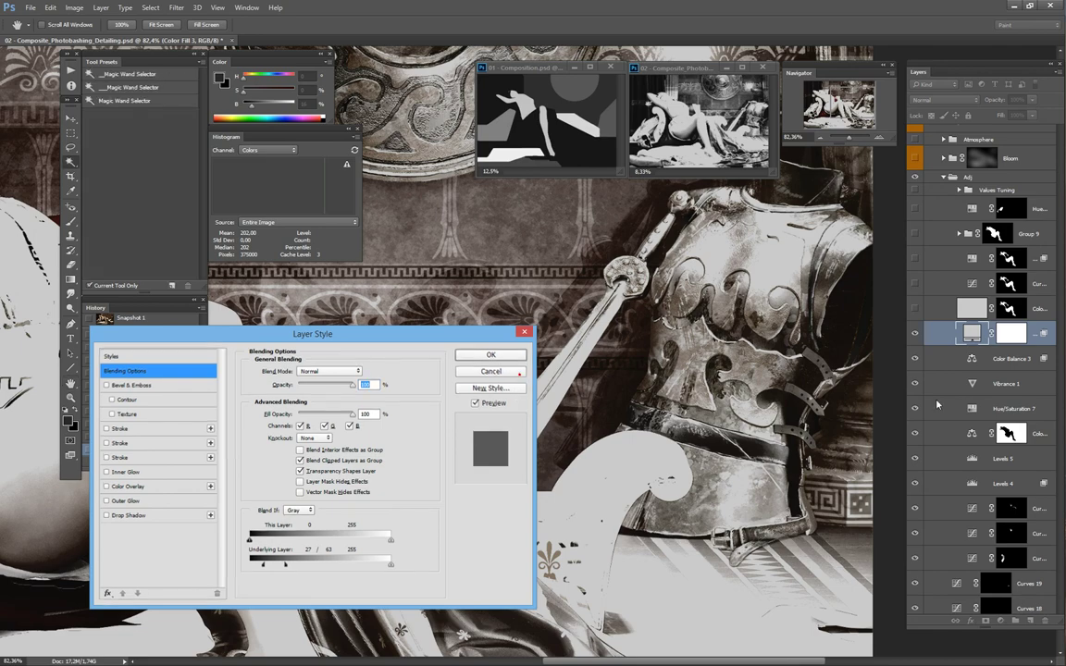
Step: Cancel the blending options, delete the Color Fill layer, and revert to 'Enable Layer Mask' in History
key(Escape)
click(1046, 623)
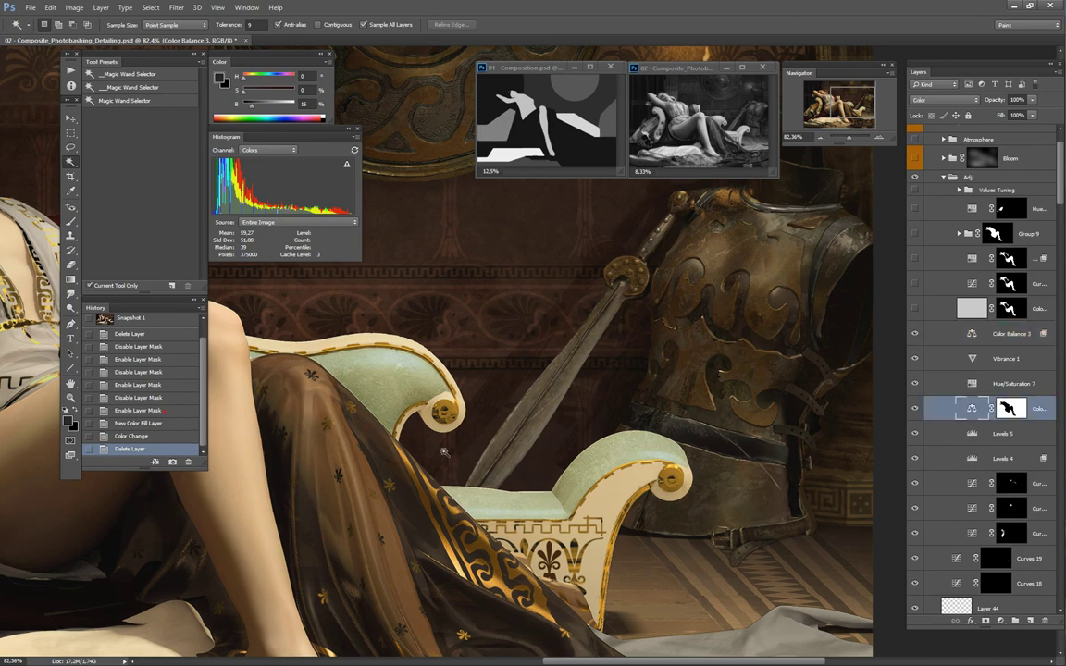
click(153, 410)
scroll(738, 385, down, 3)
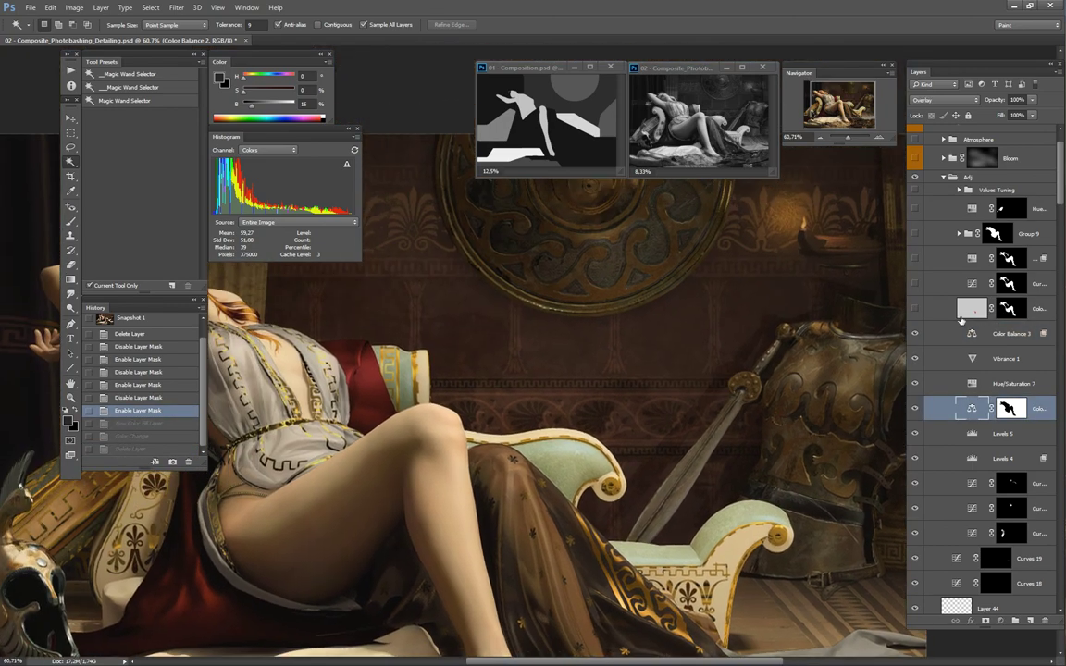
Step: Select Color Fill 1 and compare the painting with it on and off
click(958, 312)
click(919, 312)
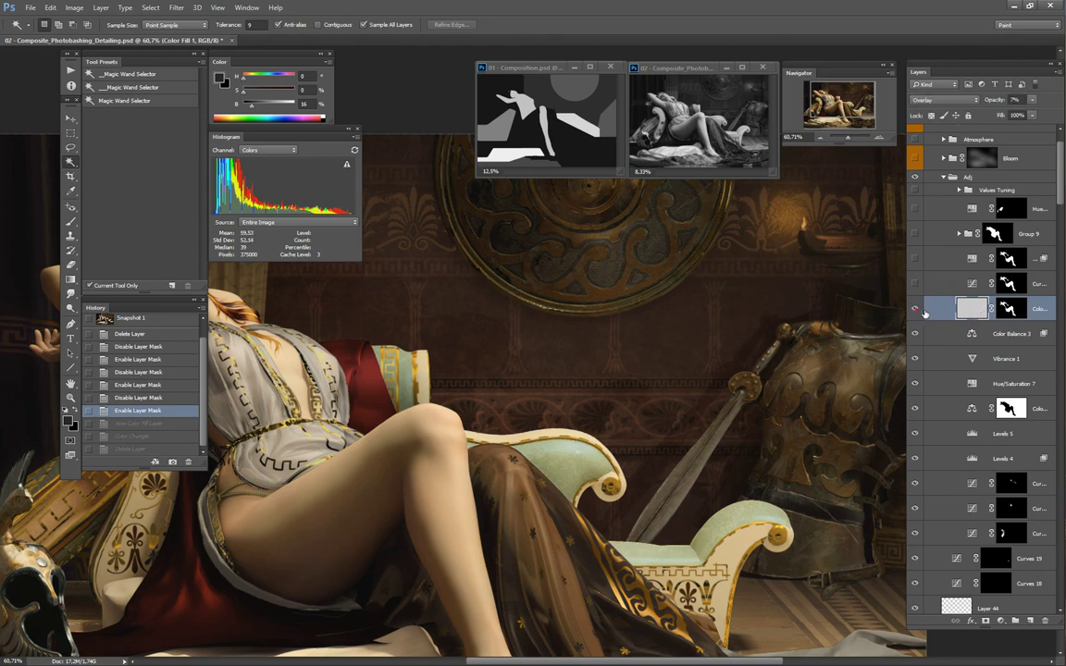
click(924, 312)
click(915, 309)
scroll(704, 324, down, 3)
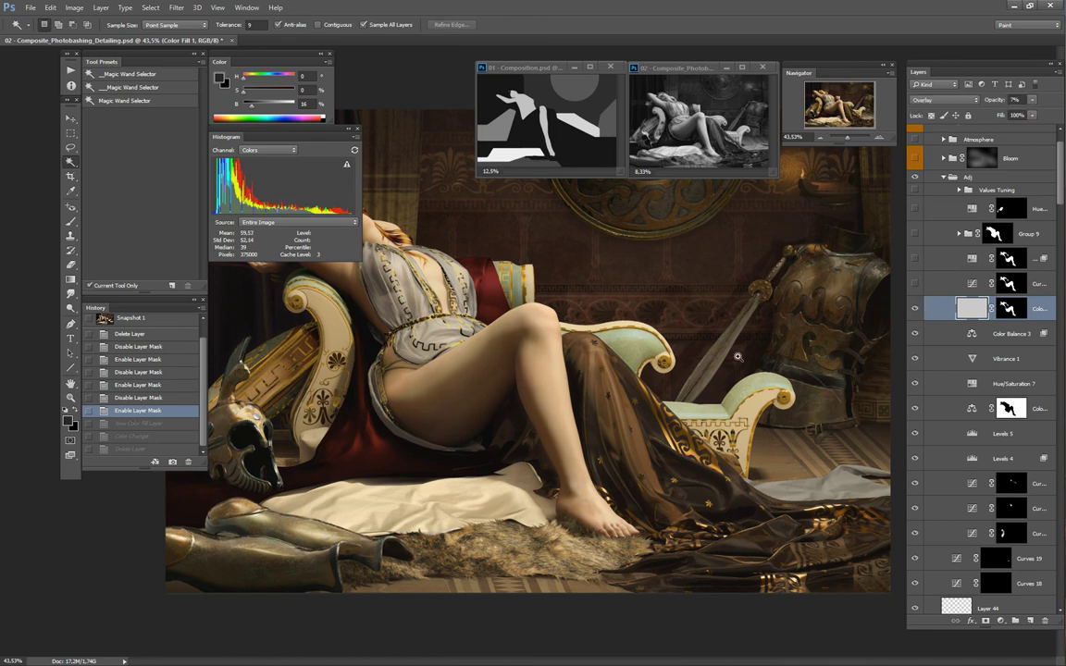
scroll(575, 391, down, 2)
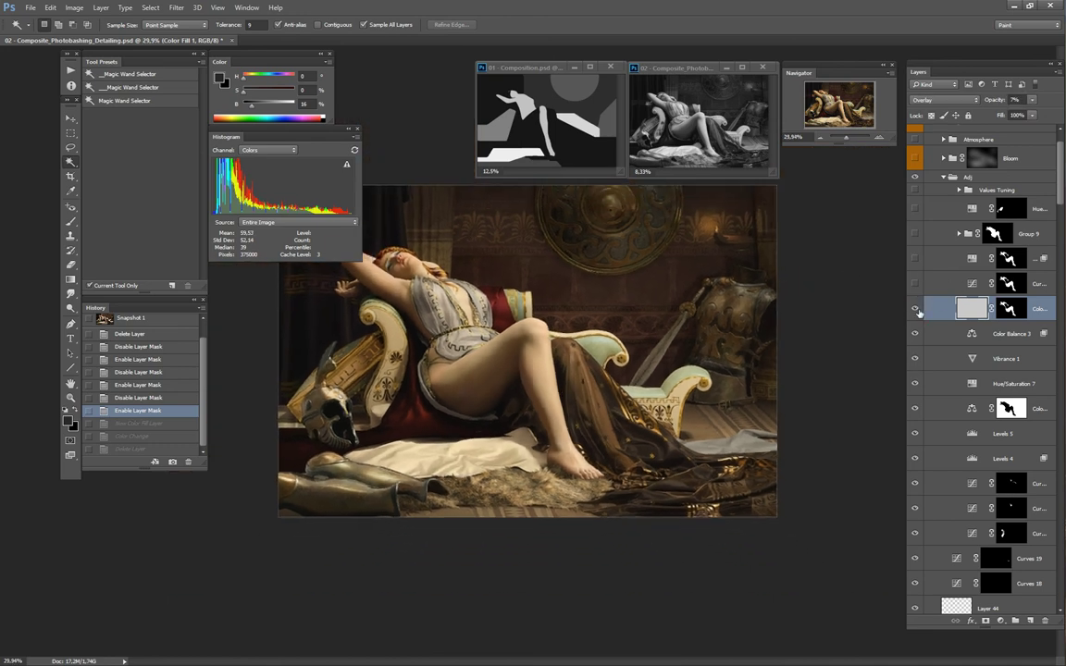
click(915, 310)
click(915, 310)
click(915, 309)
click(915, 283)
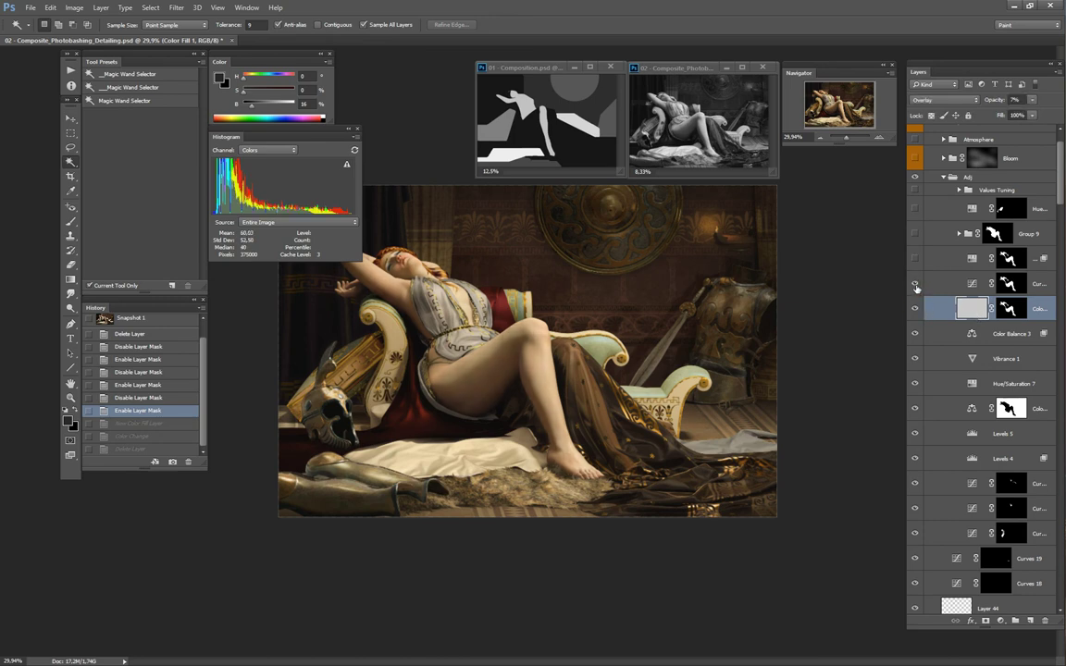
Step: Check the settings of the Curves adjustment above Color Fill 1 and switch it on
click(937, 287)
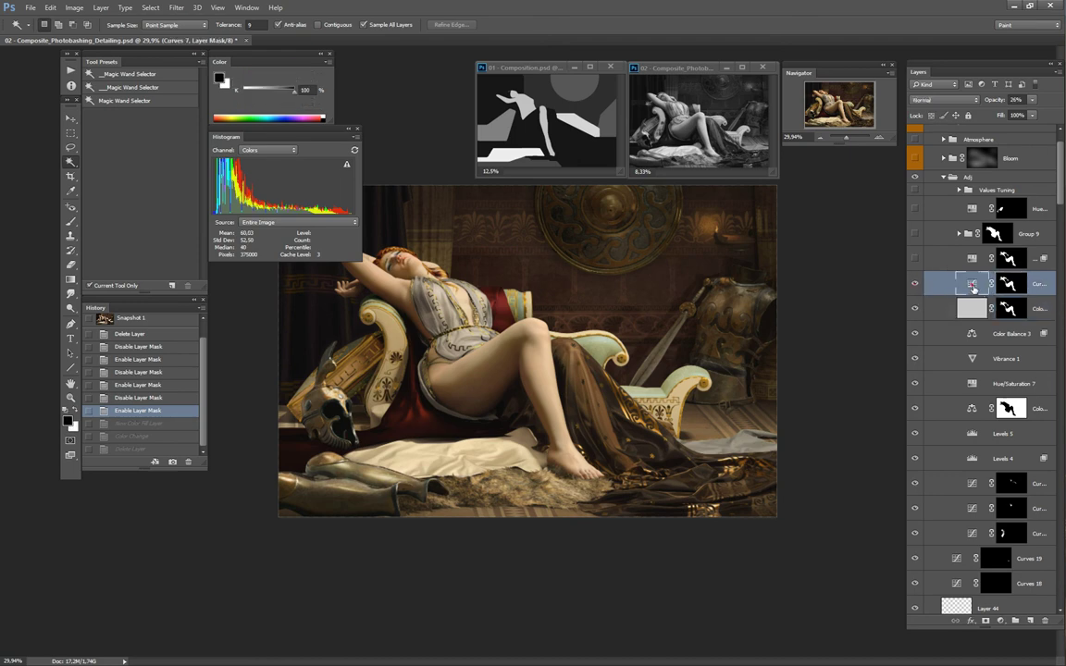
double_click(973, 285)
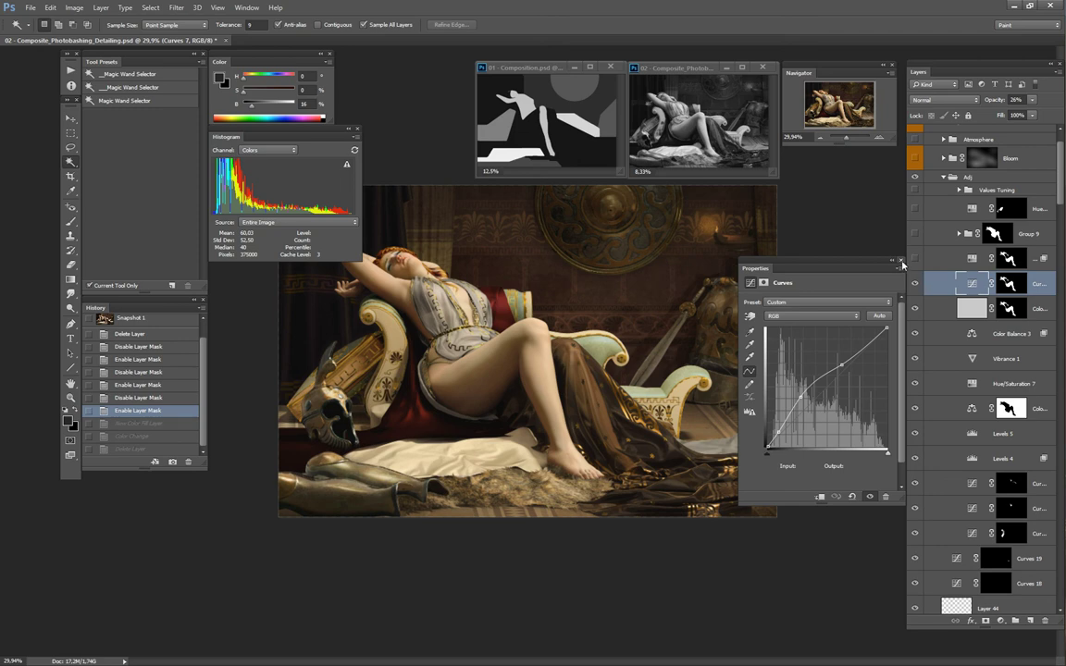
click(902, 261)
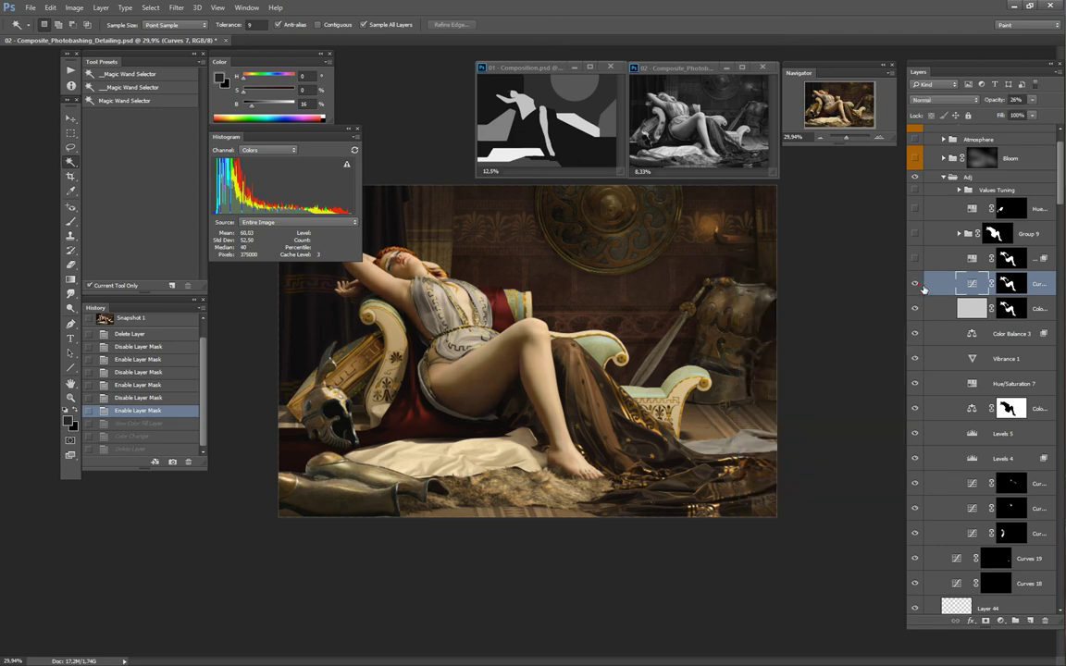
click(919, 285)
Step: Compare Hue/Saturation 13 on and off, leaving it on
click(950, 260)
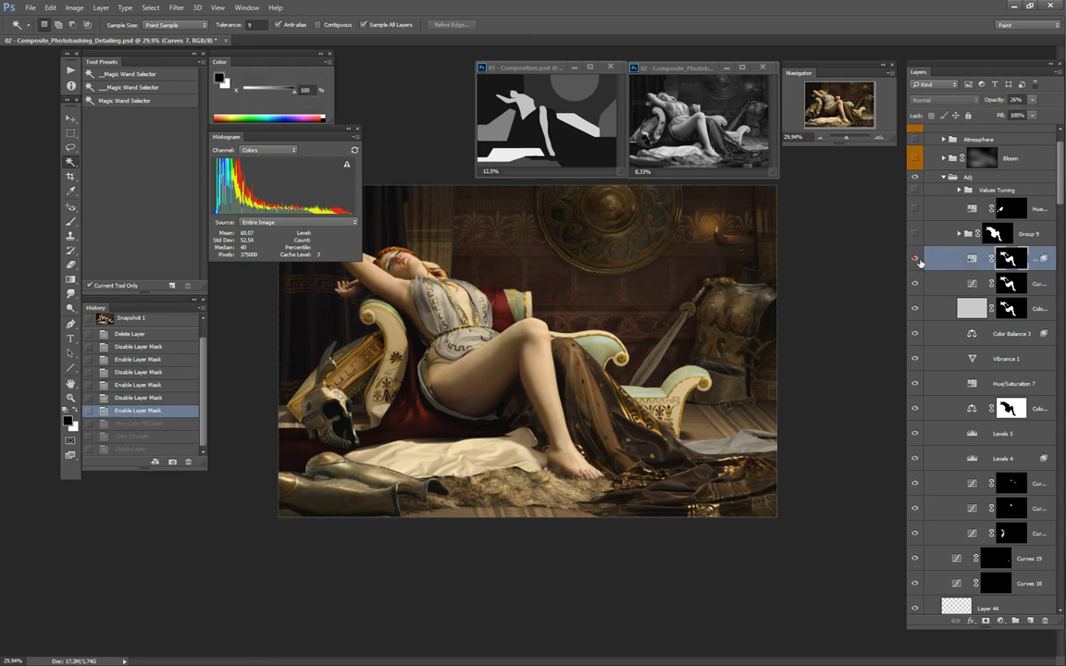
click(919, 264)
click(919, 264)
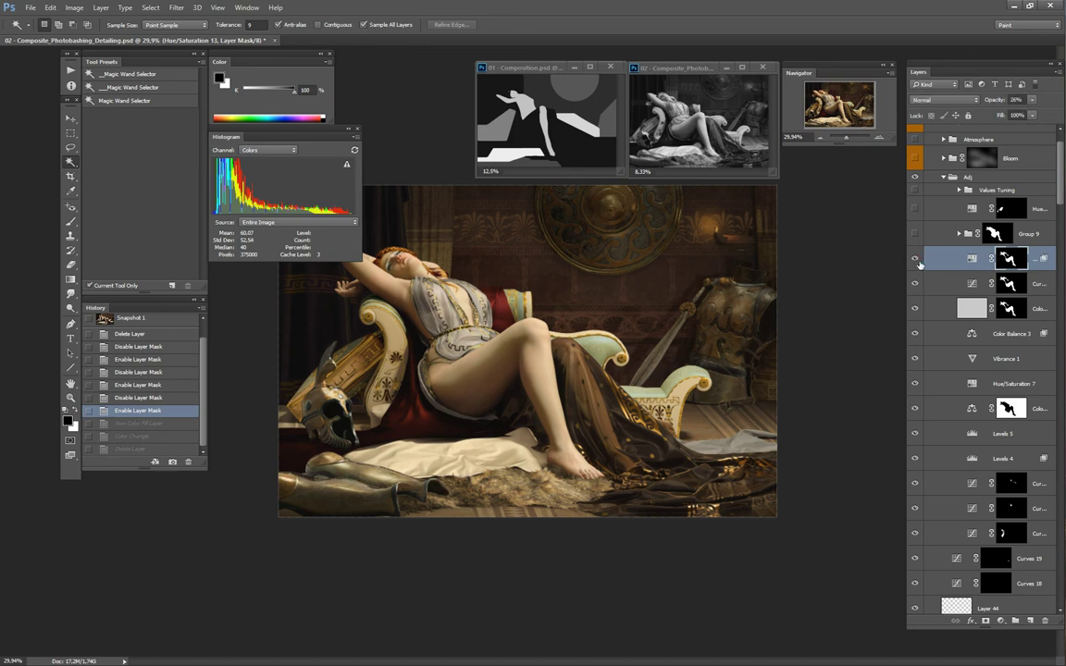
click(917, 261)
scroll(751, 341, down, 2)
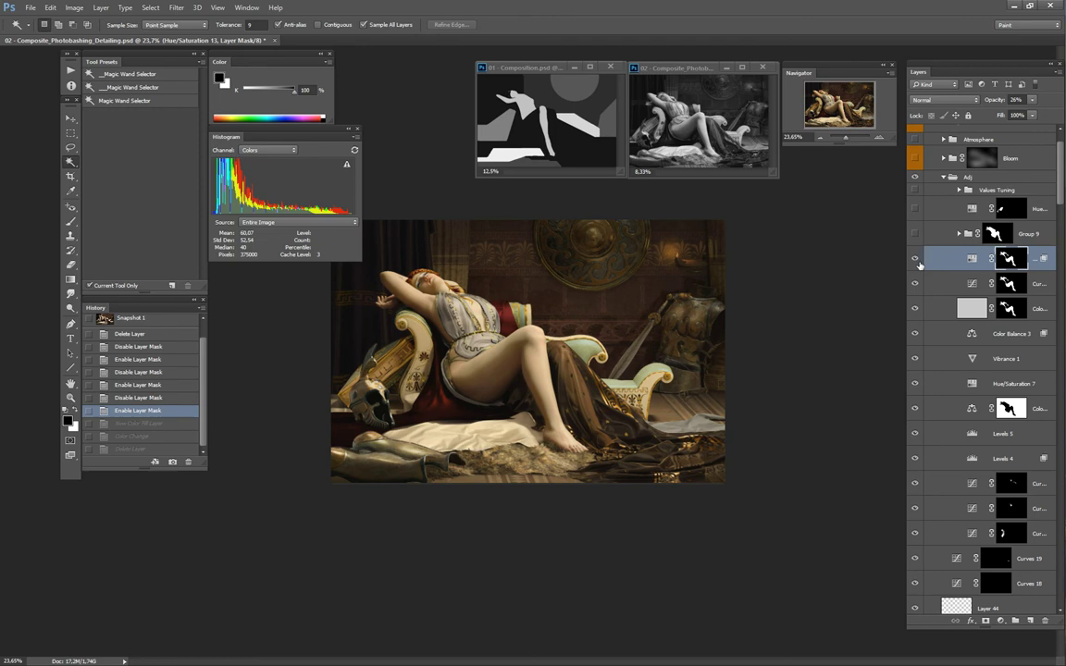
click(917, 262)
Step: Expand and enable Group 9, turn on Curves 6, and dismiss an empty-selection warning
click(960, 234)
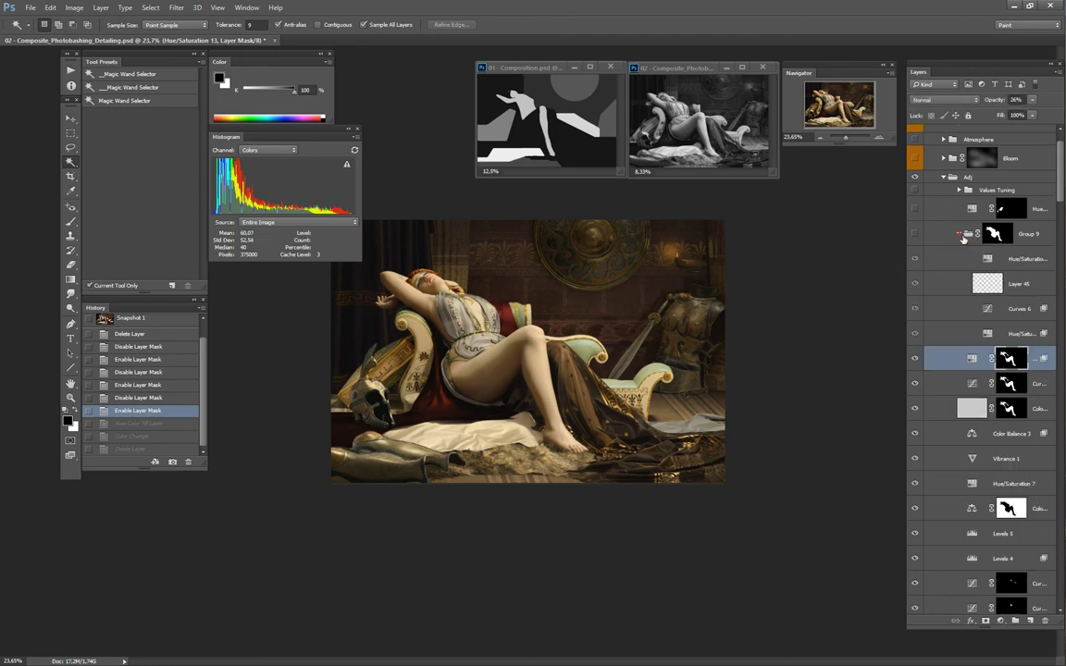
click(917, 234)
drag(458, 358, 504, 362)
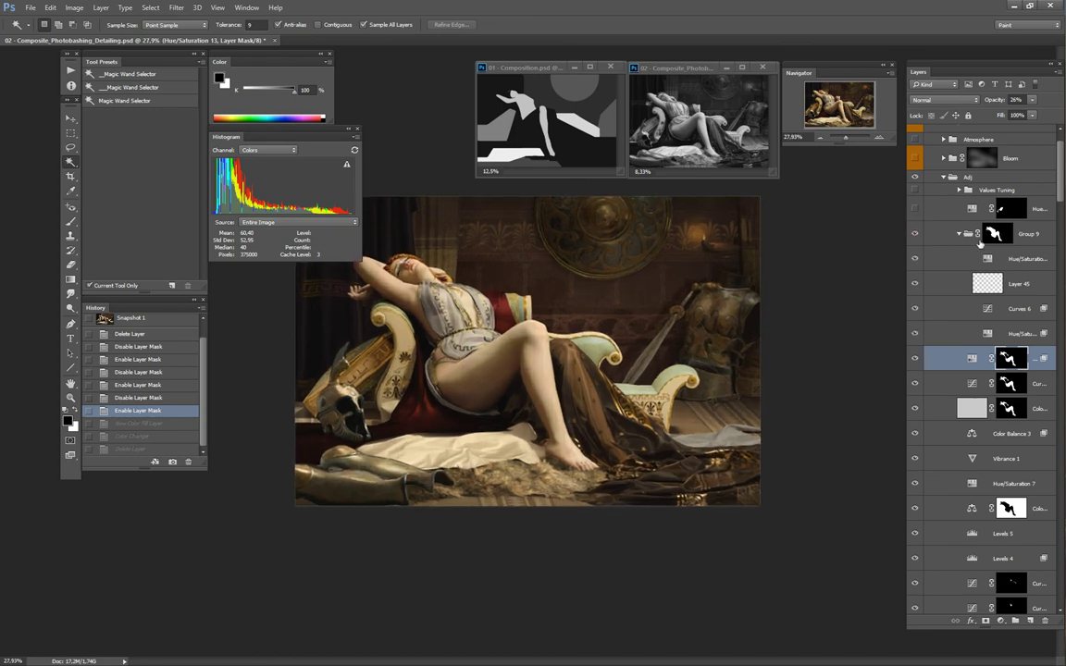
click(921, 313)
click(922, 311)
ctrl+click(987, 283)
click(528, 252)
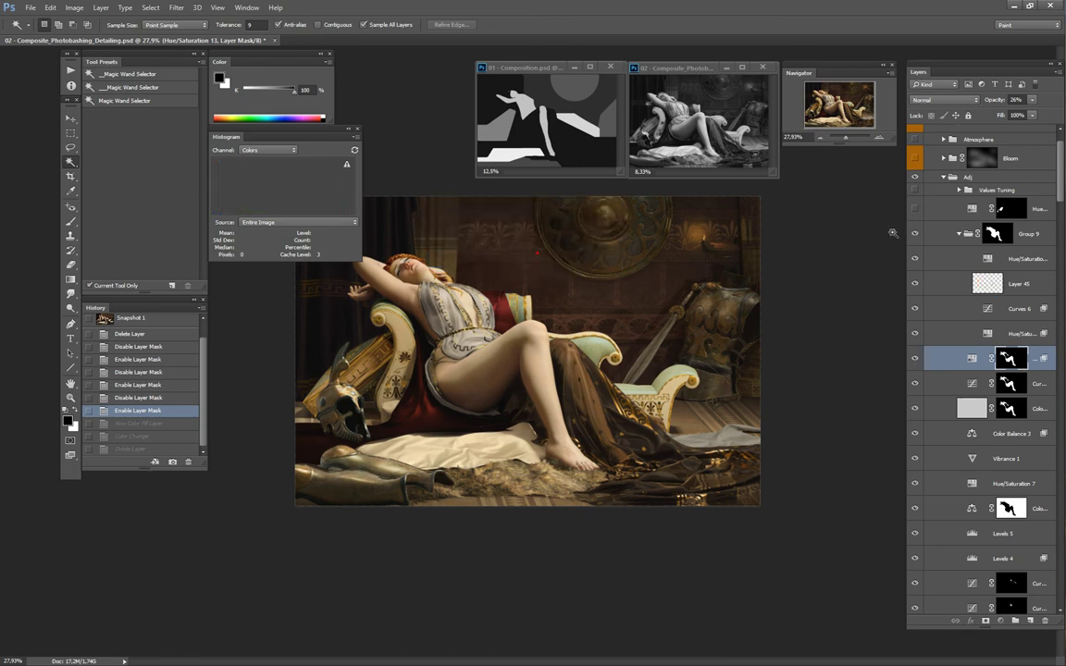
Step: Select Layer 45 and compare the painting with it shown and hidden
click(990, 284)
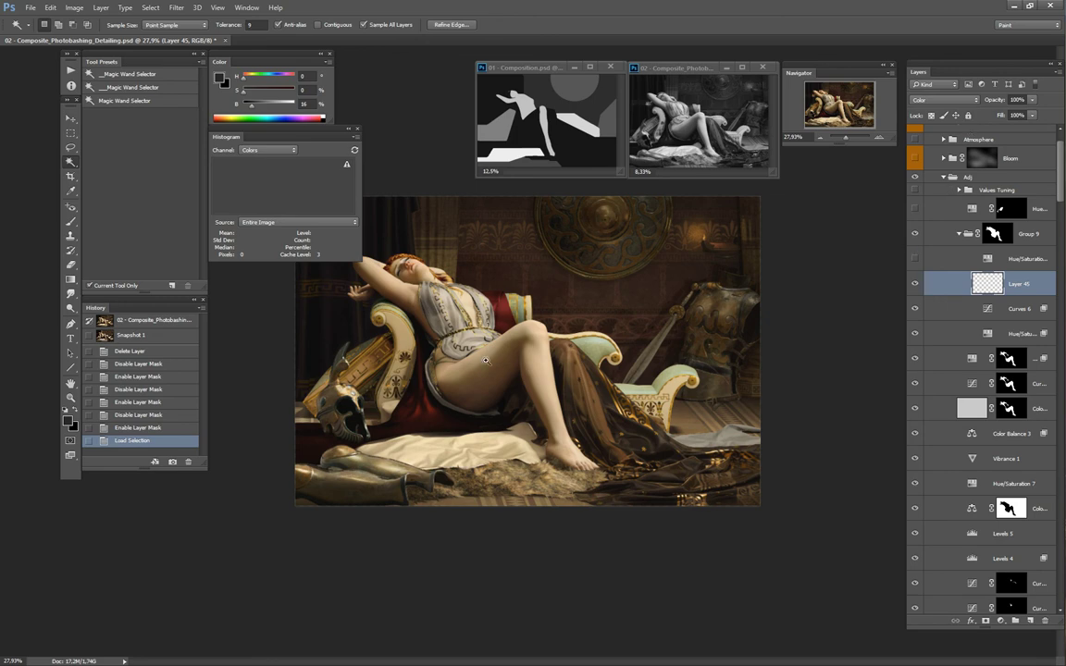
scroll(560, 364, up, 3)
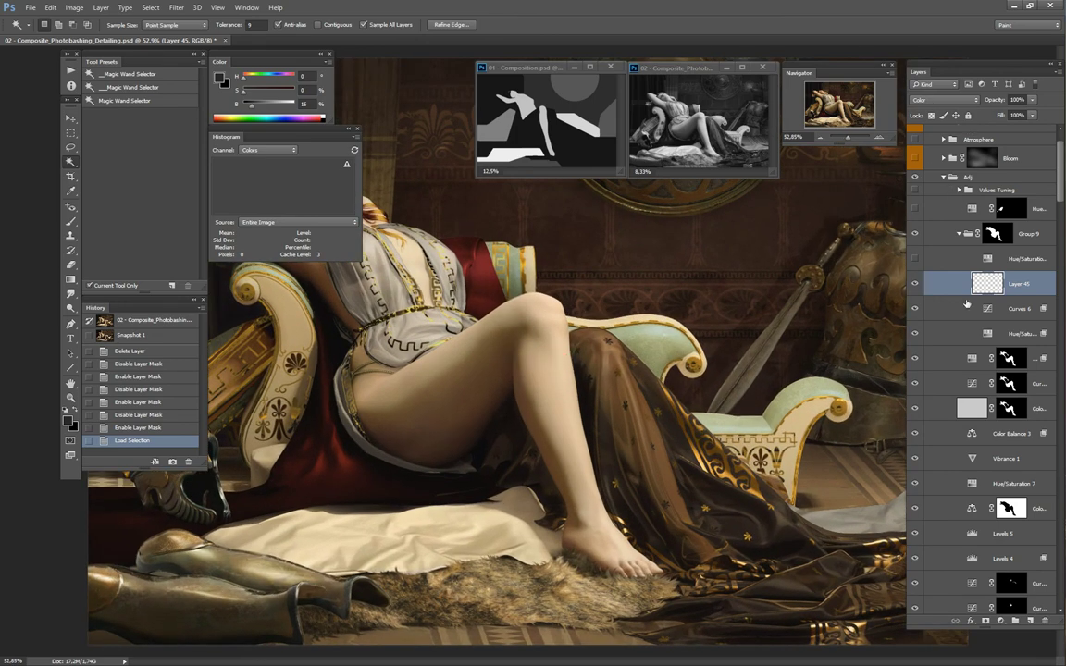
scroll(654, 316, down, 2)
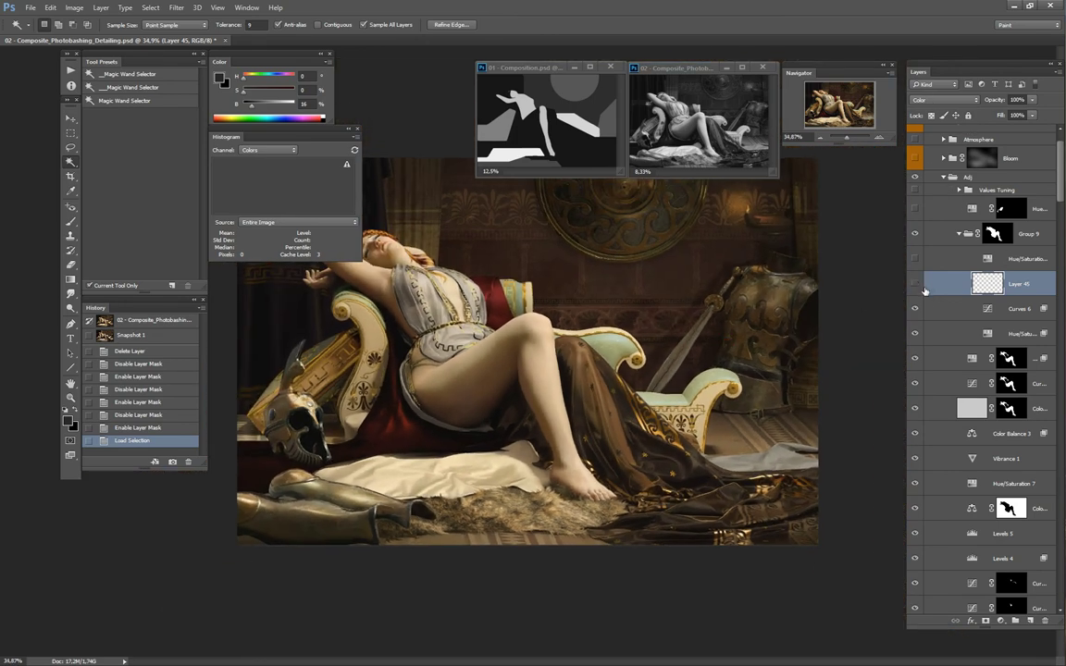
click(916, 284)
scroll(635, 354, down, 1)
click(916, 285)
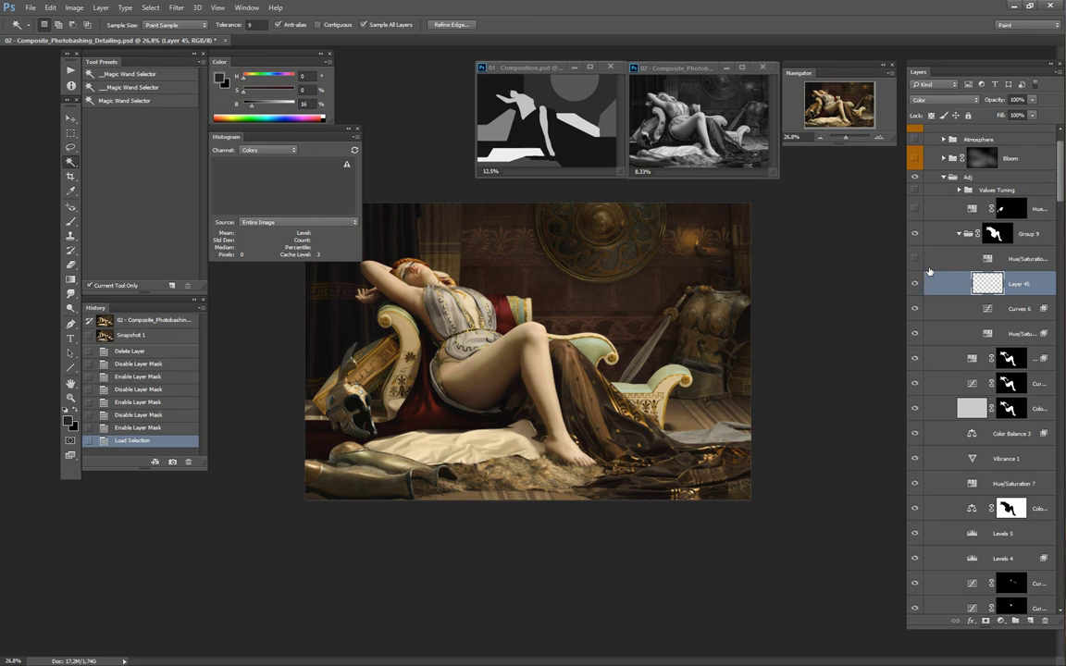
Step: Add a trial layer mask to Layer 45, inspect it, then undo it through History
ctrl+click(992, 288)
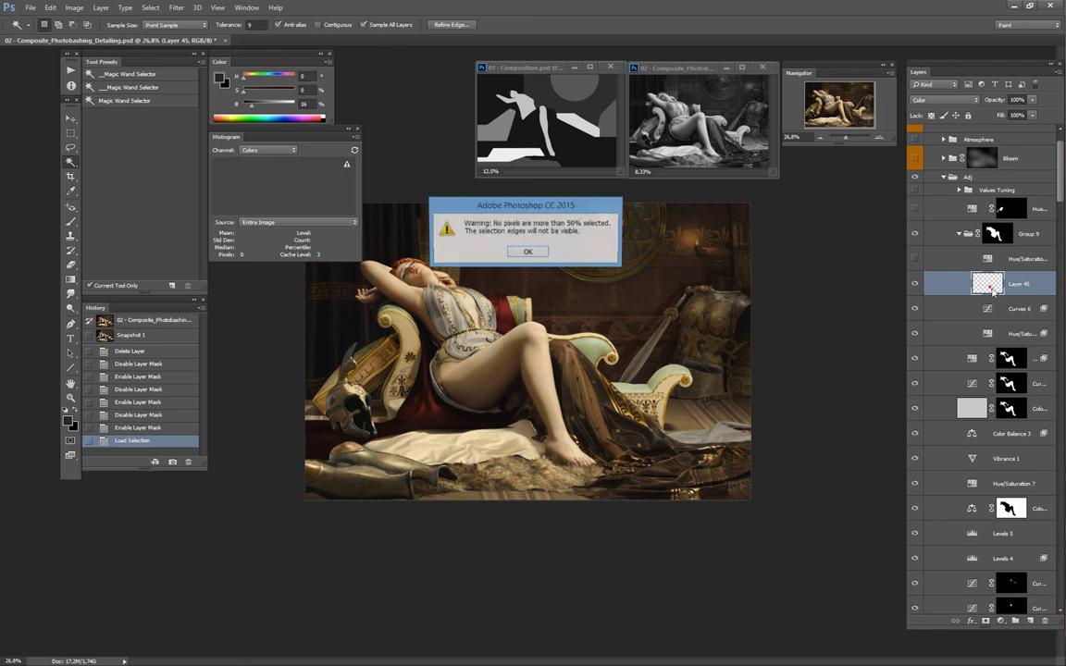
click(528, 253)
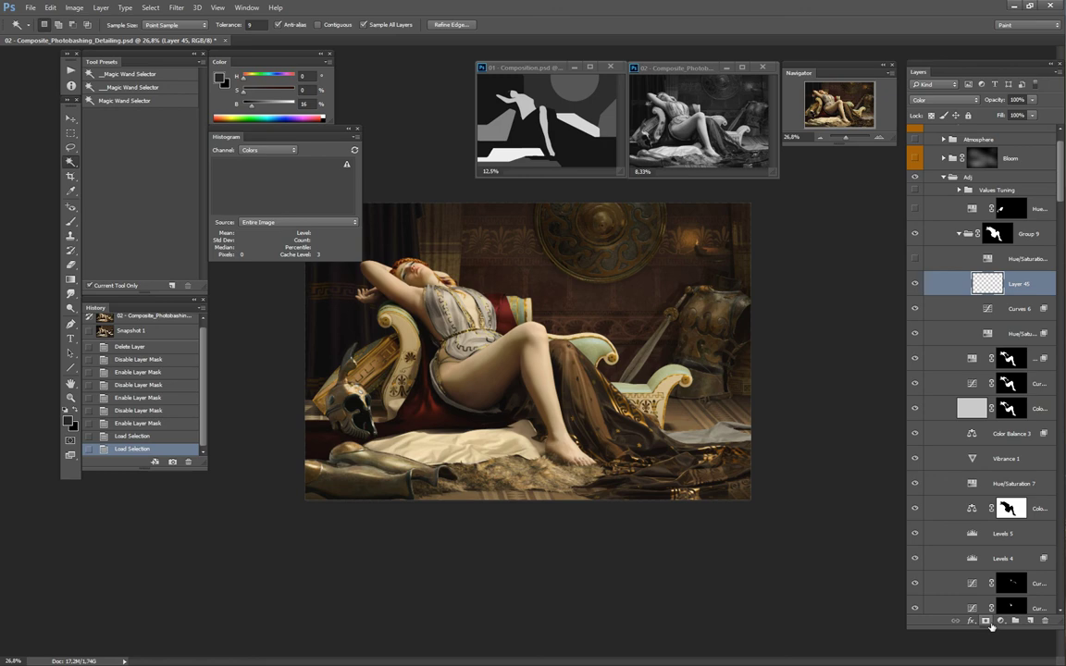
click(986, 621)
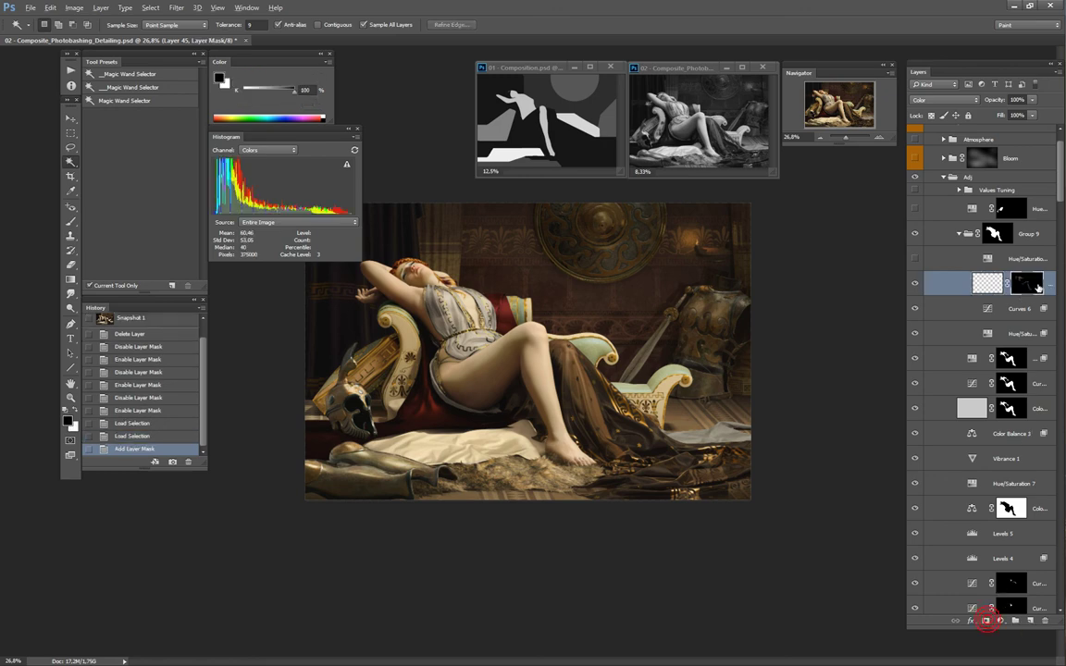
alt+click(1038, 287)
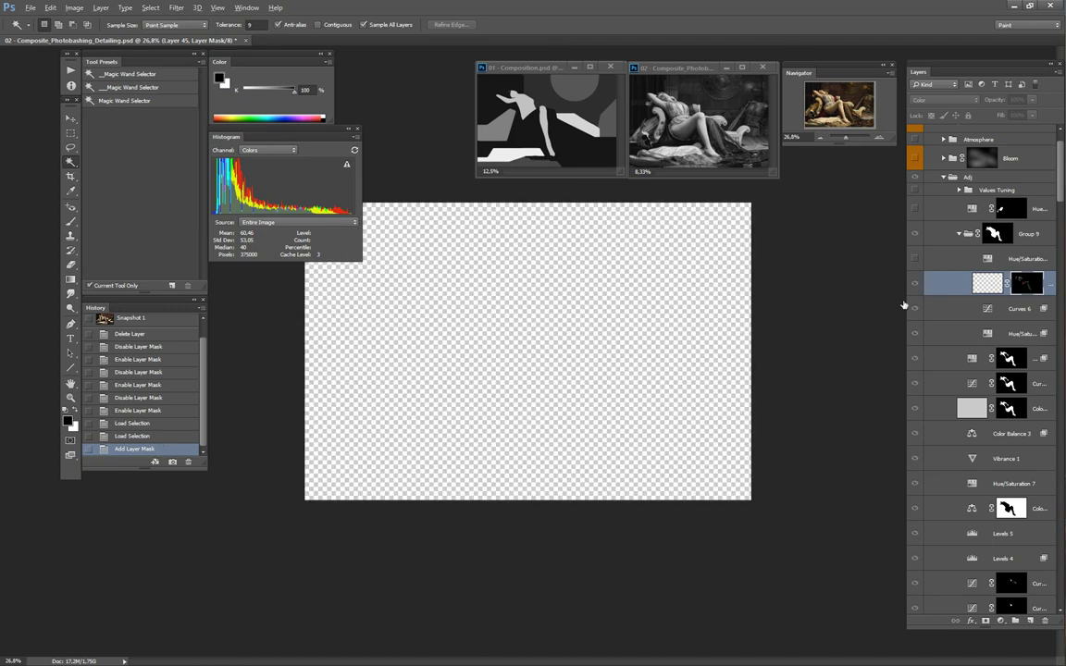
click(132, 423)
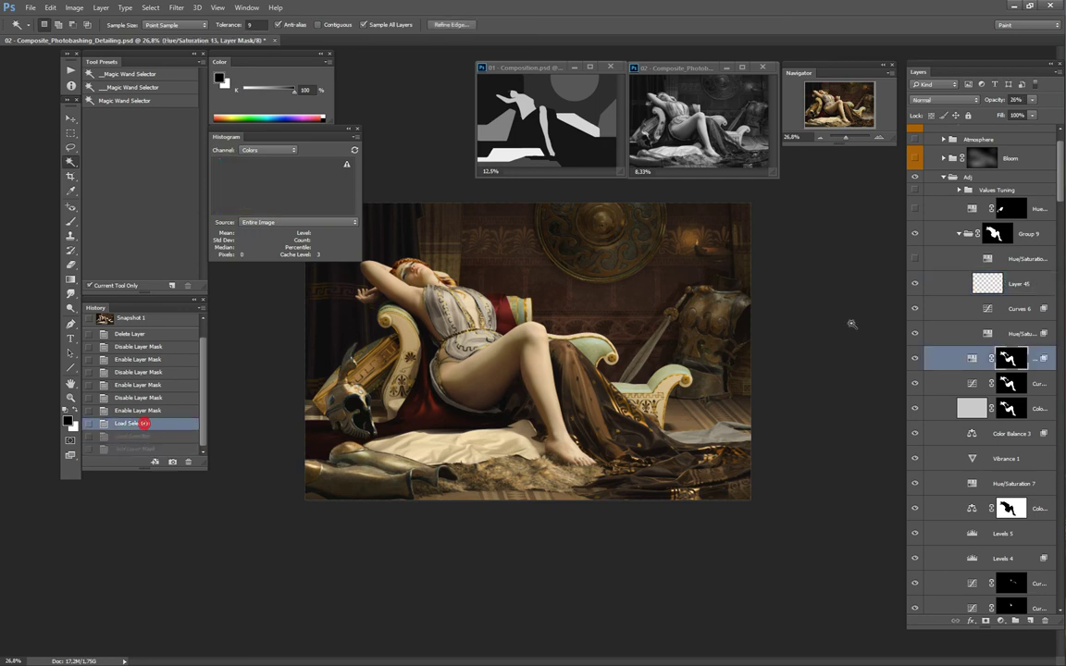
Step: Collapse Group 9 and compare the painting with it on and off, leaving it visible
click(922, 286)
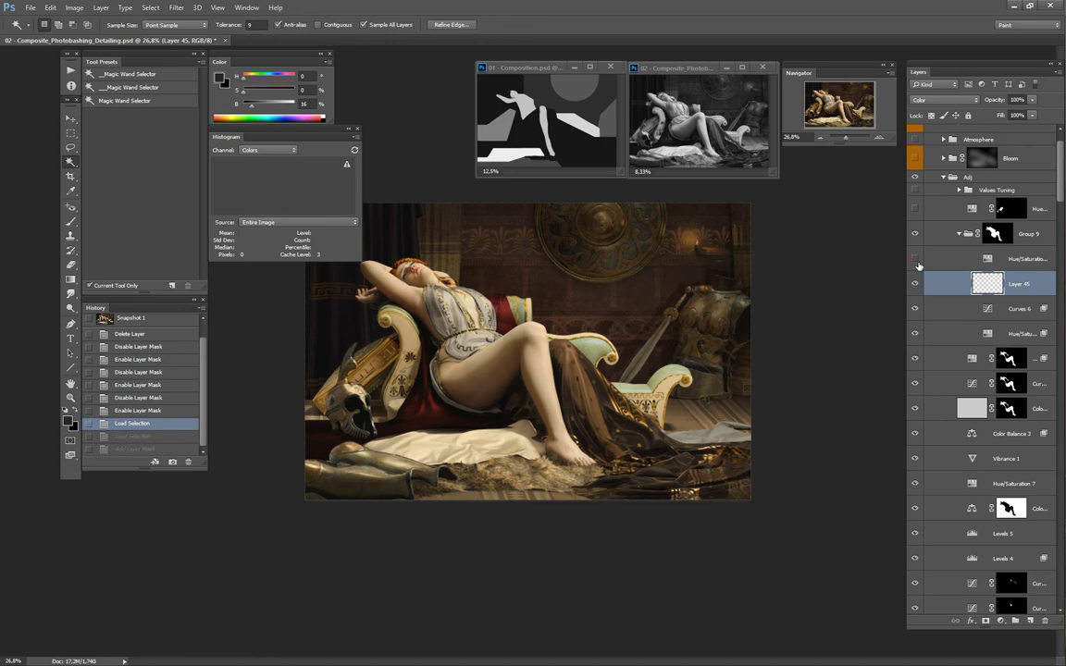
click(948, 238)
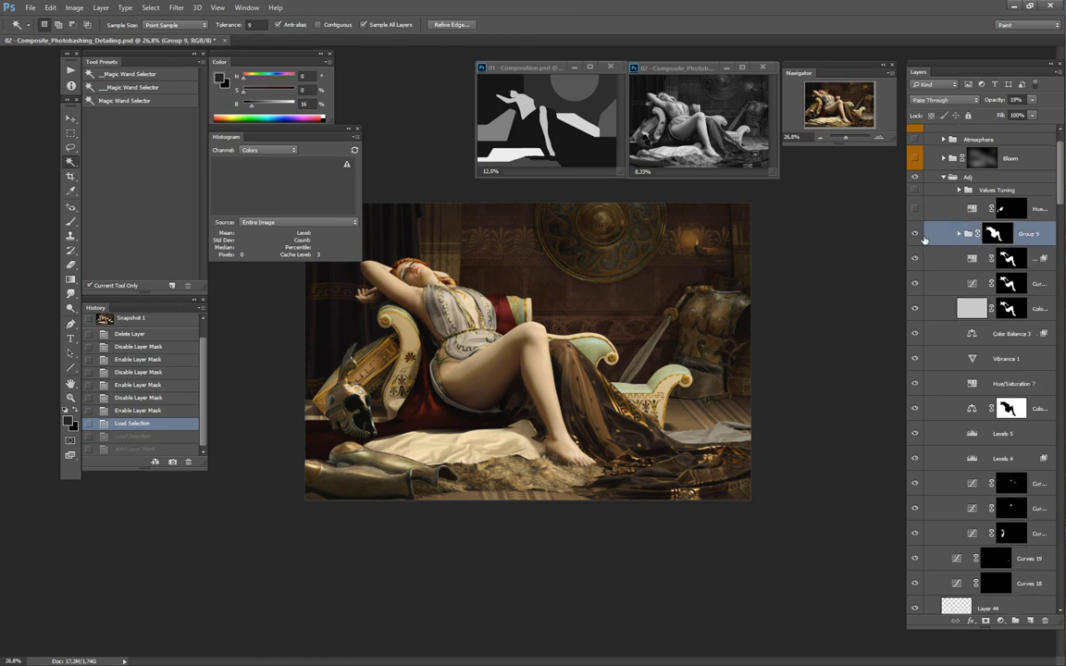
click(923, 238)
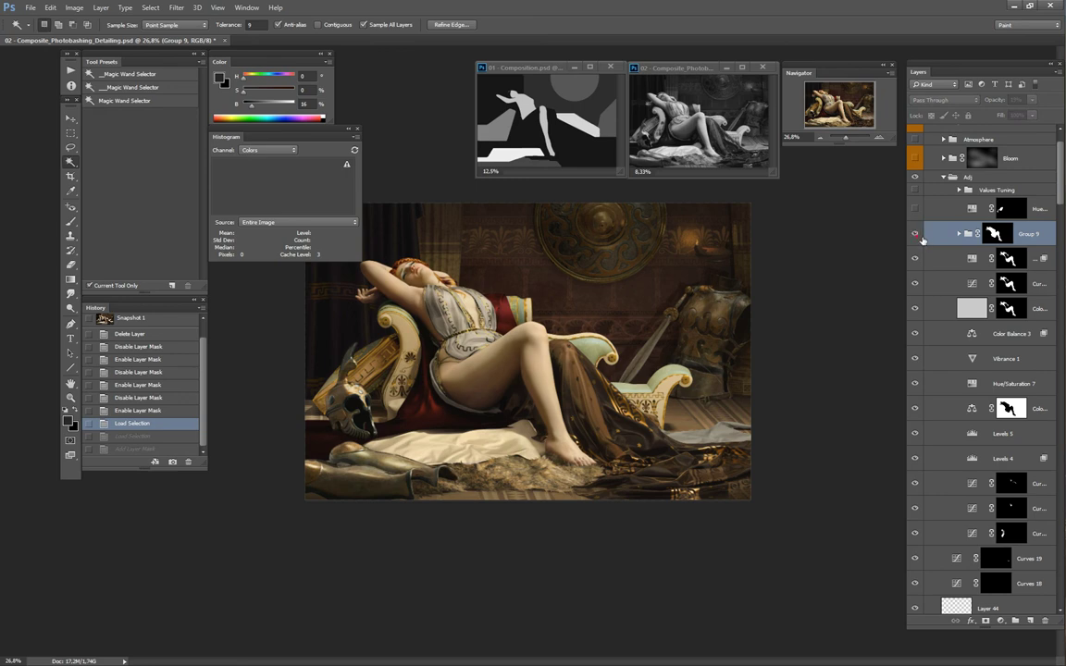
click(921, 238)
click(921, 236)
click(921, 237)
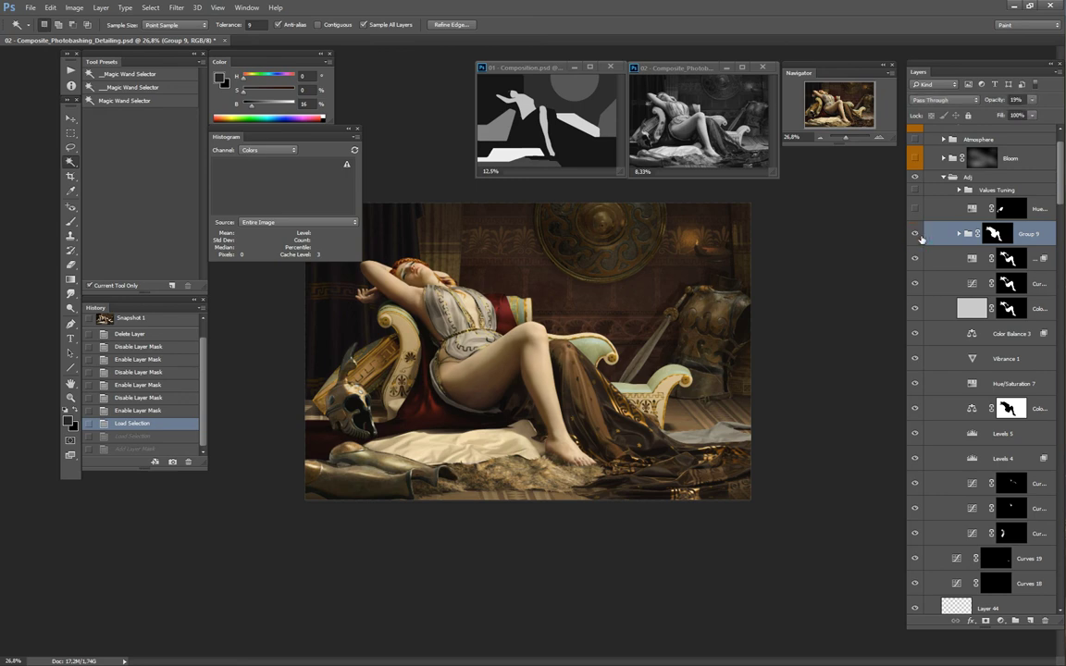
click(921, 237)
click(920, 237)
click(918, 236)
key(ctrl+minus)
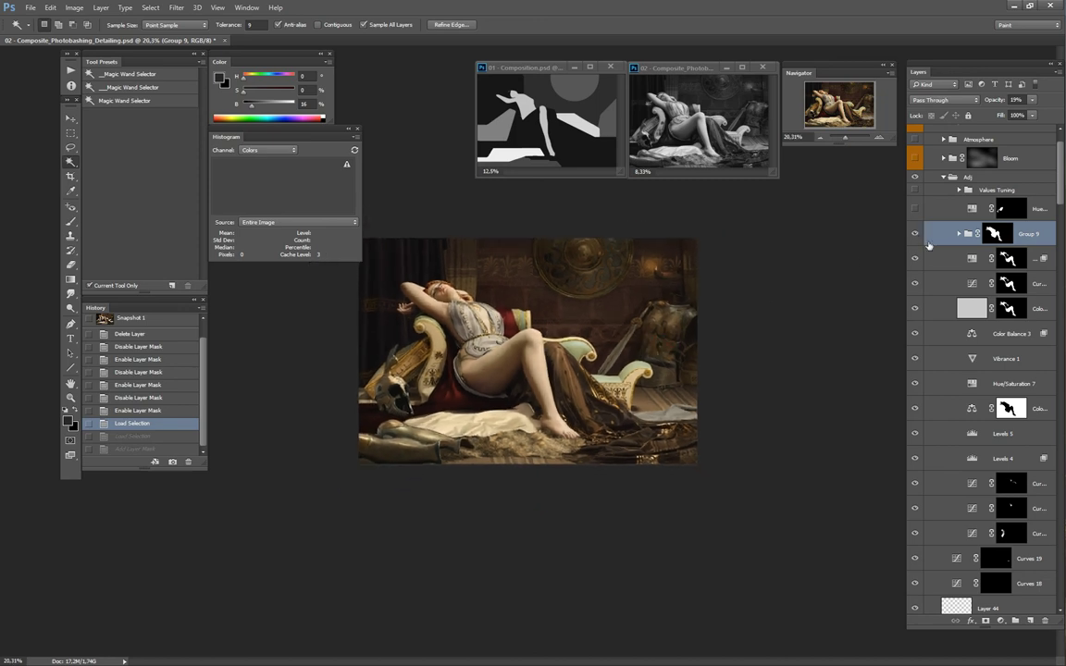
click(916, 236)
key(ctrl+plus)
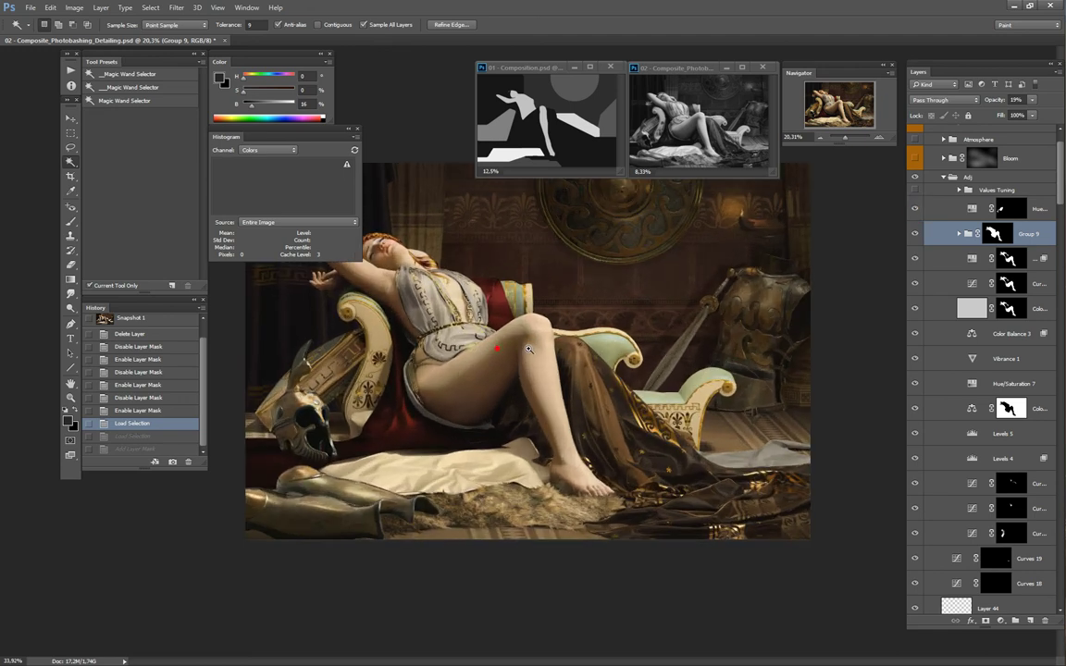
Step: Inspect the Hue/Saturation 18 mask, then return to the zoomed-out full painting
alt+click(1012, 211)
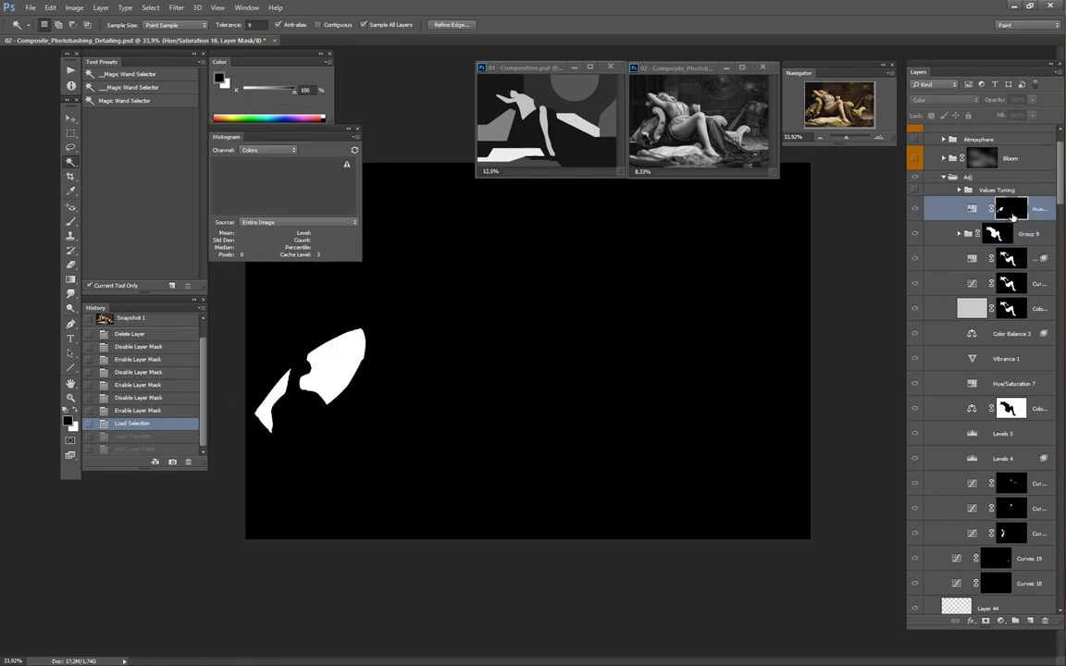
alt+click(1015, 215)
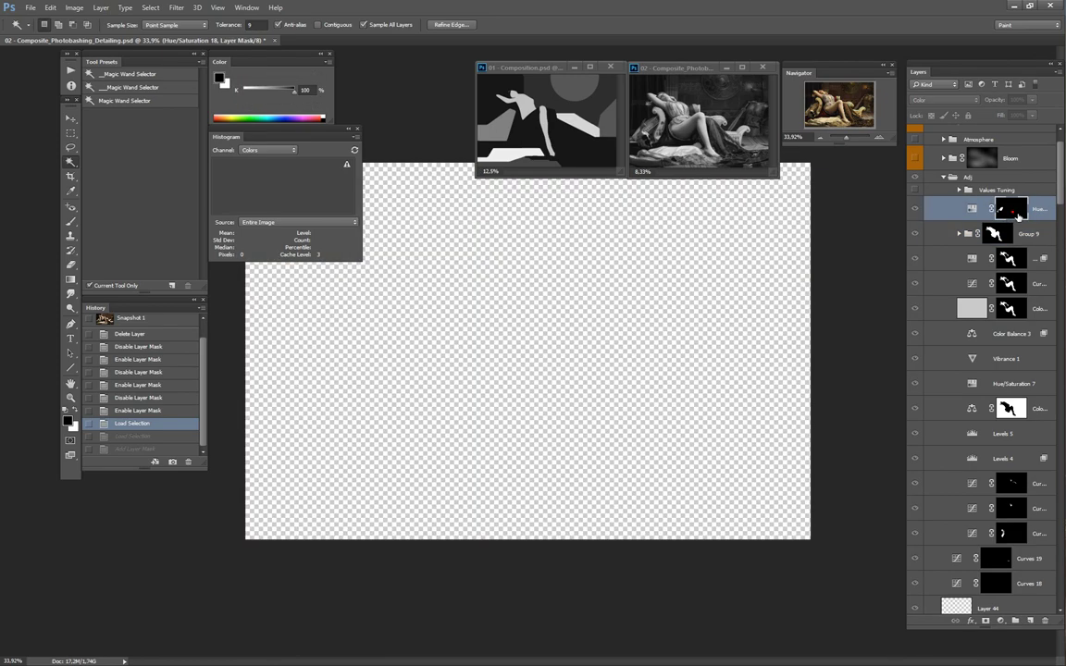
key(ctrl+minus)
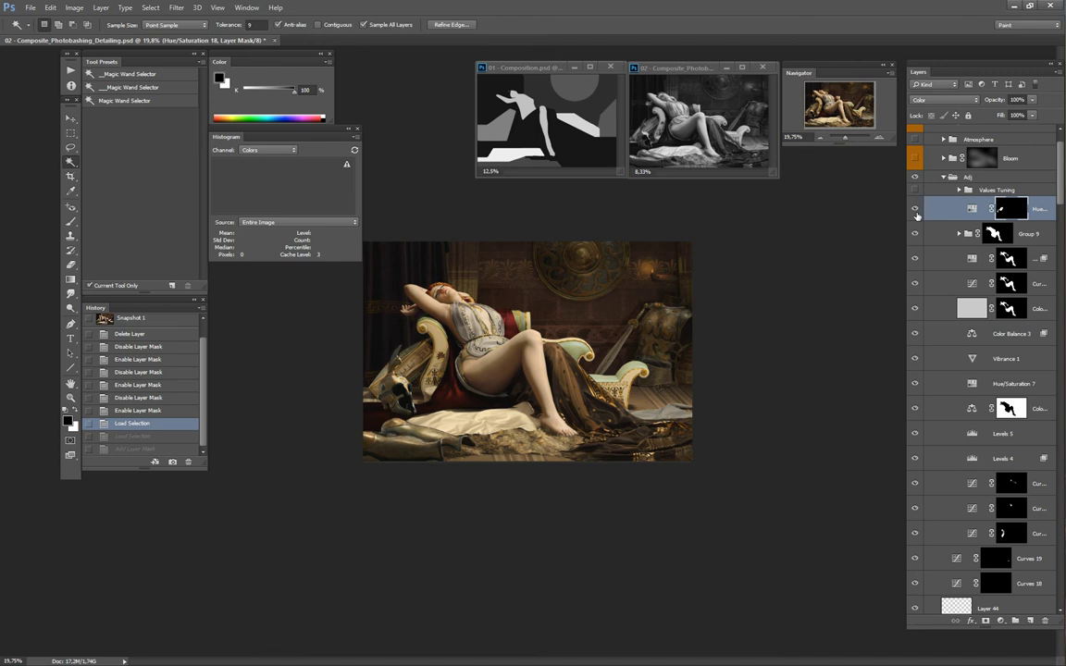
Step: Compare Hue/Saturation 18 on and off, leave it visible, and expand Values Tuning
click(921, 215)
click(921, 213)
click(921, 213)
click(916, 211)
click(960, 190)
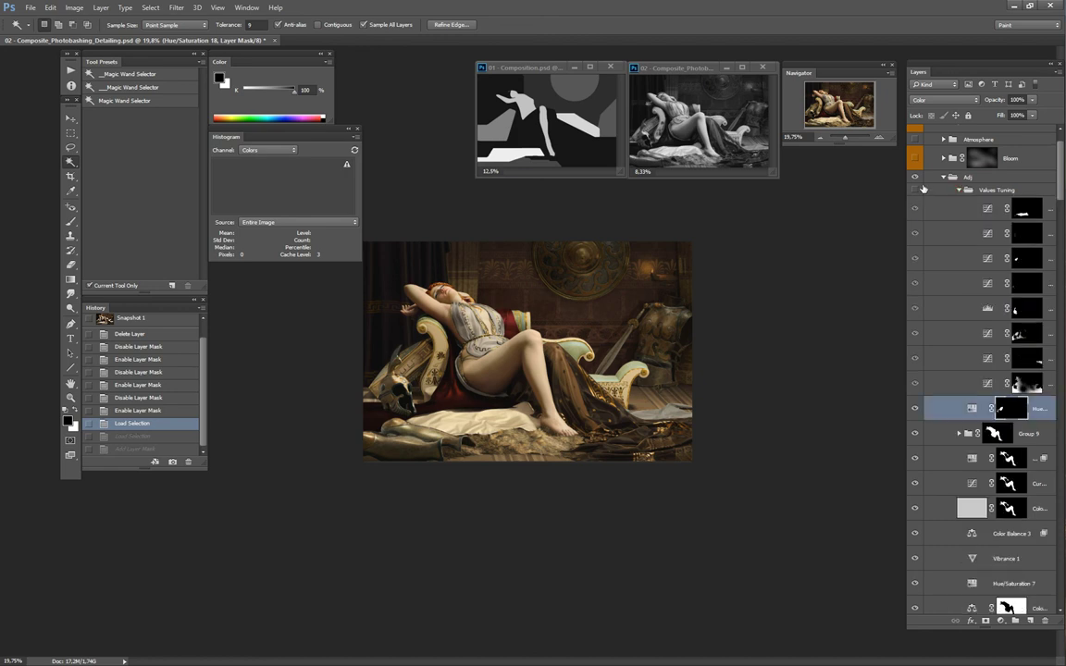
Step: Hide the lower Values Tuning adjustments, then restore the drapery-darkening Curves layer
drag(916, 208, 925, 334)
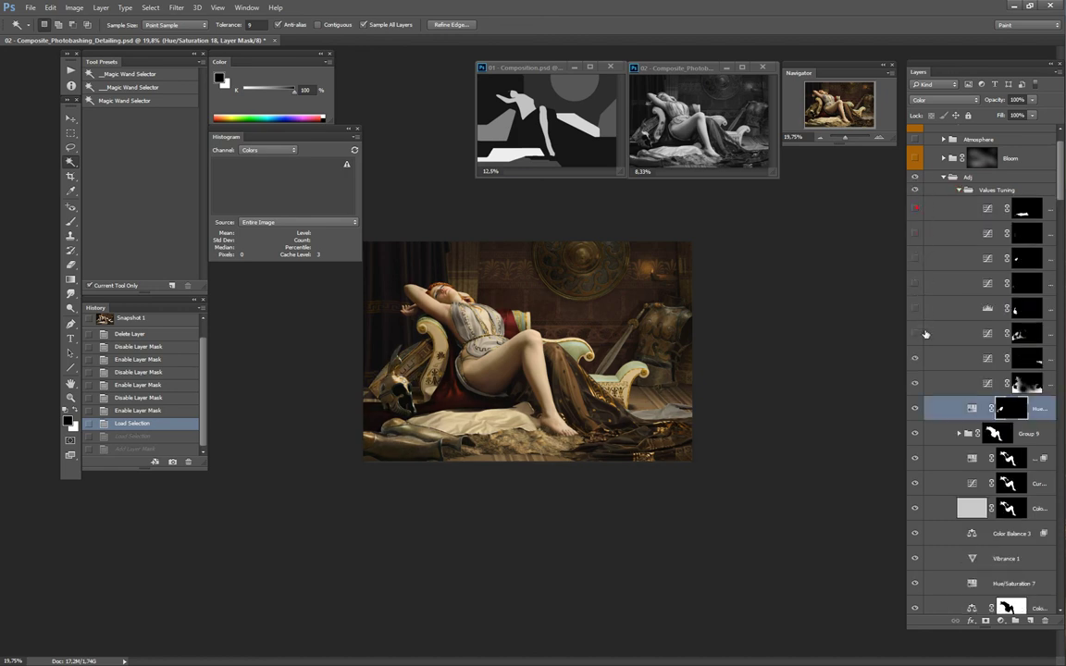
click(916, 358)
click(926, 384)
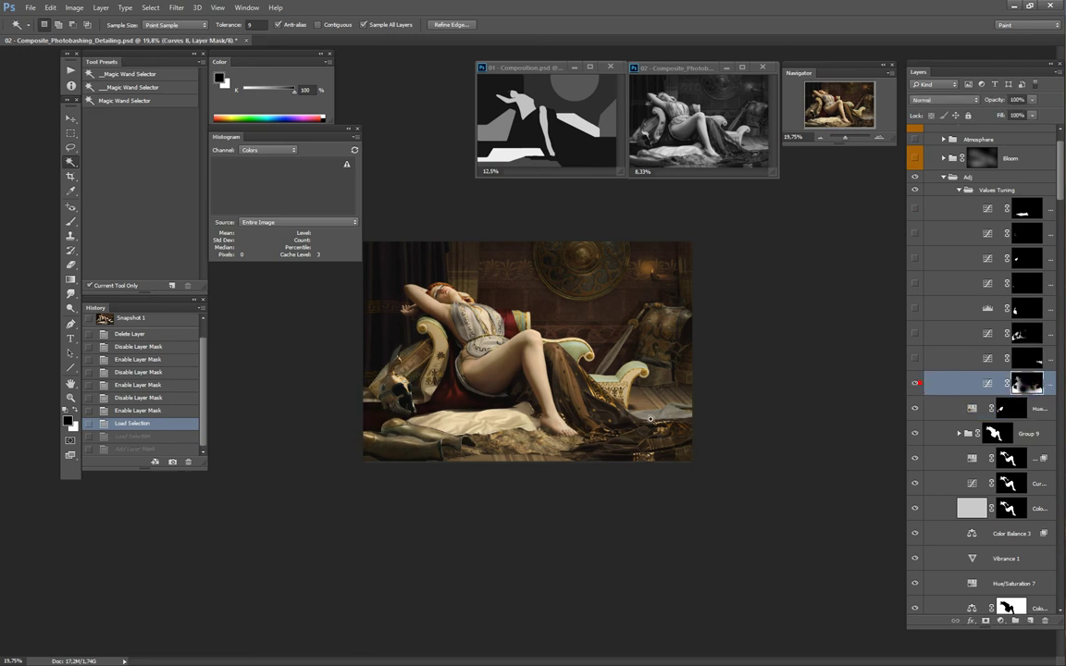
scroll(650, 419, down, 2)
scroll(651, 419, down, 1)
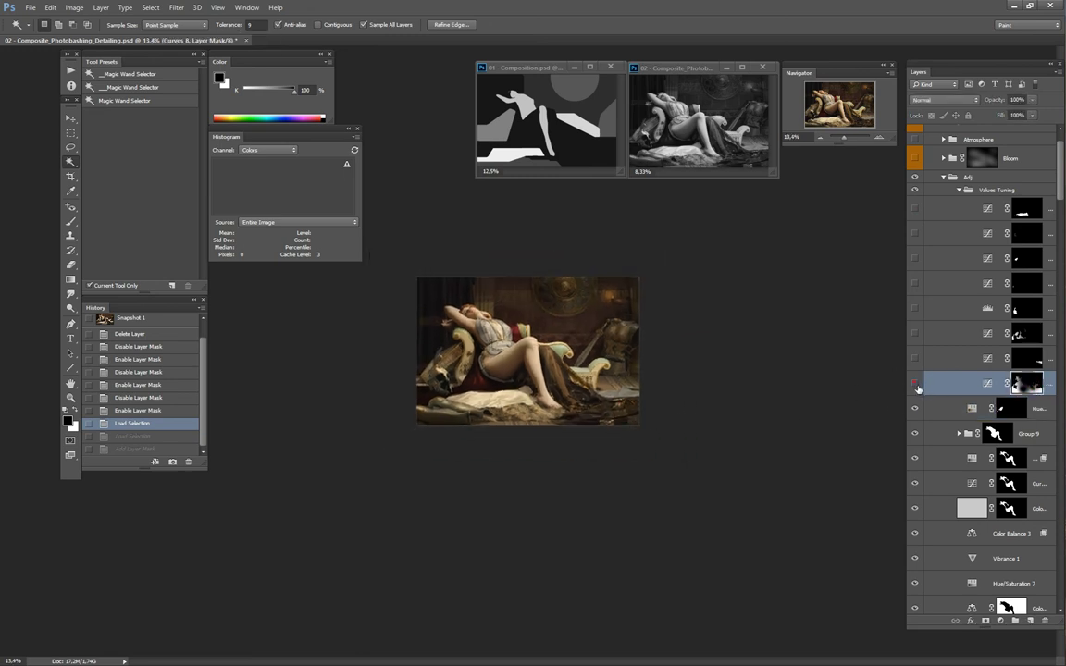
click(915, 383)
click(918, 385)
Step: Re-enable the next Curves layers and Levels 10, comparing brightness as each returns
click(915, 361)
click(914, 360)
click(916, 336)
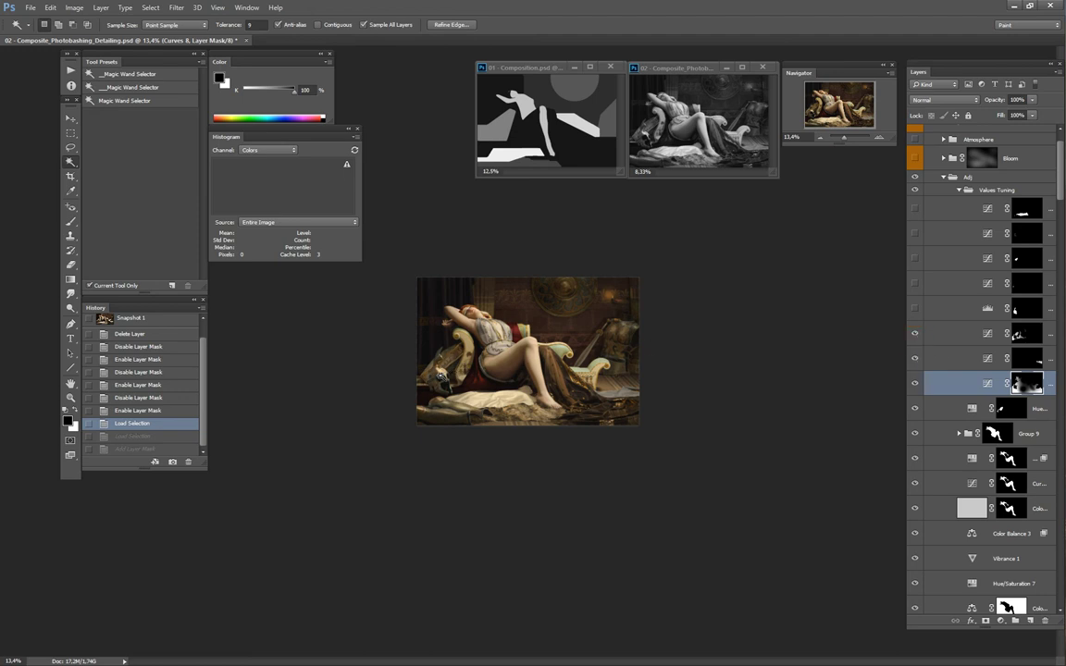
click(915, 334)
click(920, 342)
click(915, 311)
click(919, 312)
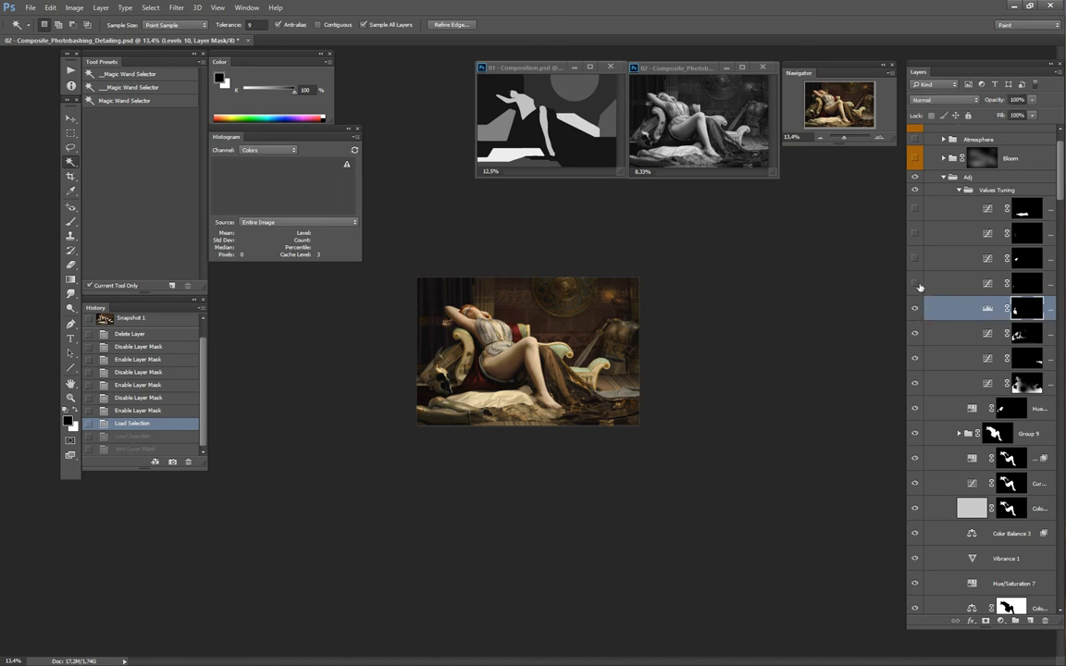
Step: Compare Curves 11 and Curves 12 on and off, ending with Curves 12 on
click(915, 284)
click(952, 285)
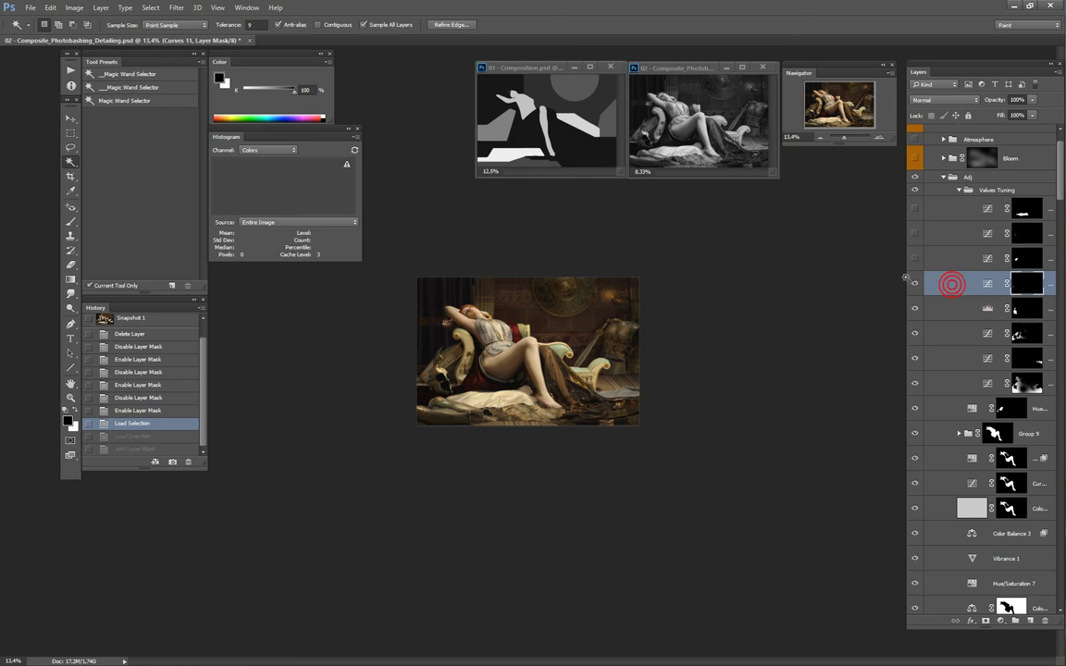
click(915, 284)
click(921, 260)
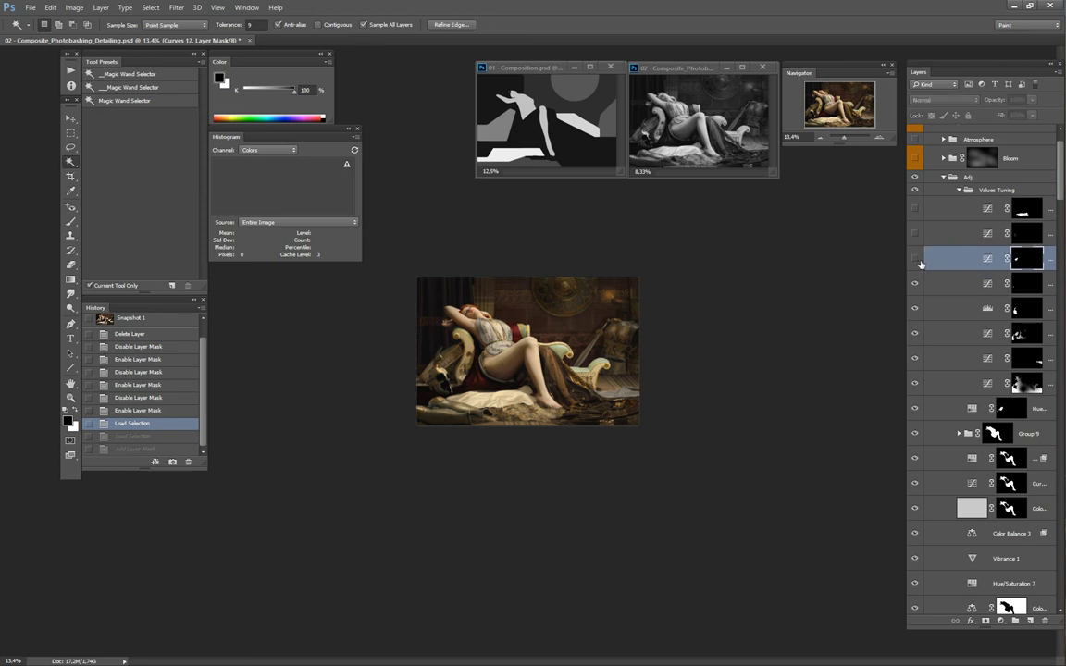
click(917, 260)
click(916, 260)
click(916, 260)
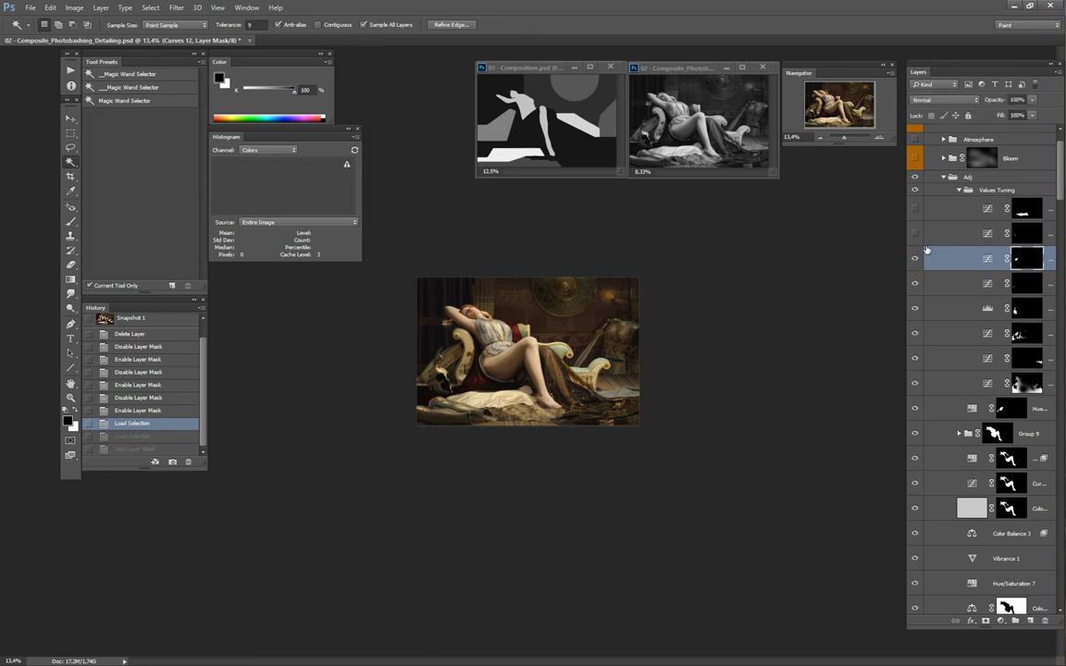
Step: Toggle Curves 13 repeatedly to judge its effect, leaving it on
click(916, 234)
click(1027, 234)
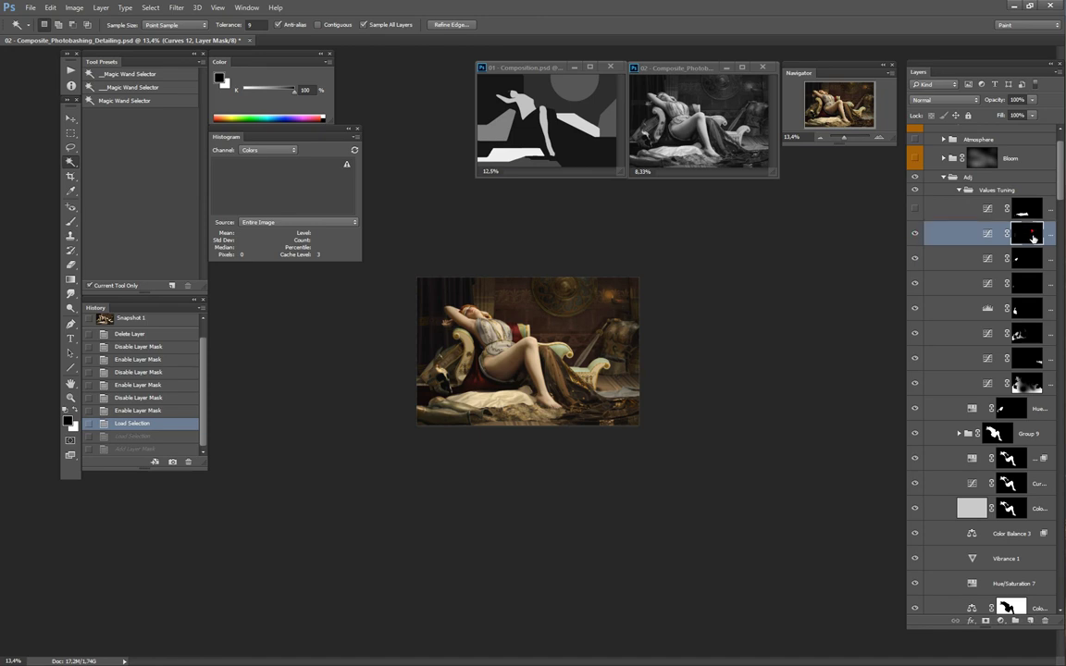
click(916, 234)
click(917, 234)
click(916, 234)
click(916, 235)
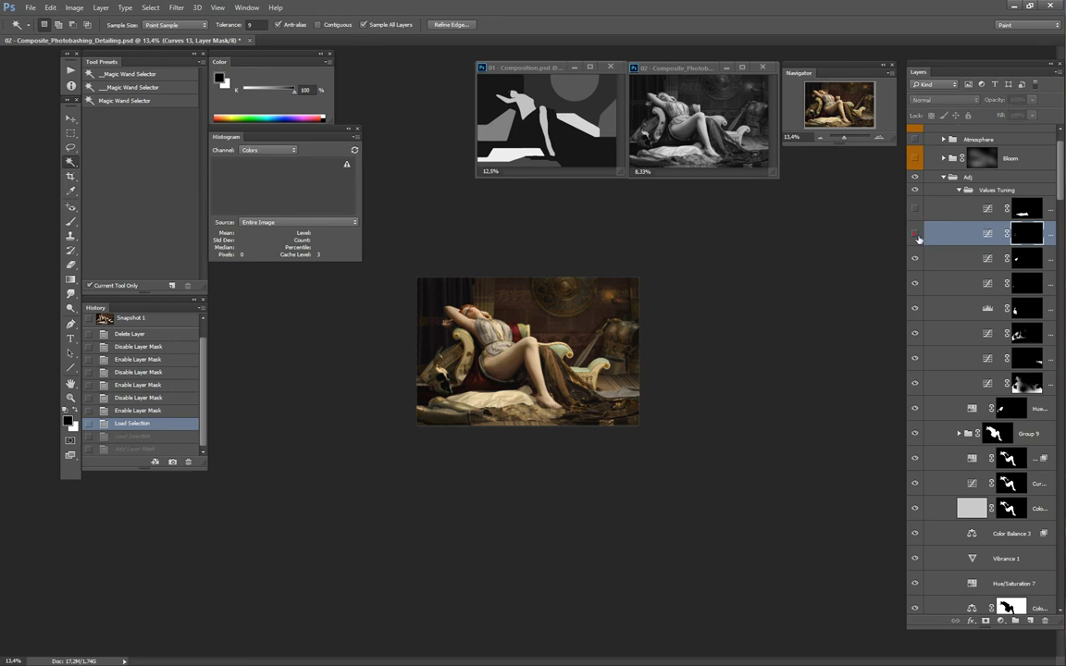
click(917, 234)
Step: Select the top Curves 21 layer, compare it on and off, and leave it visible
click(915, 209)
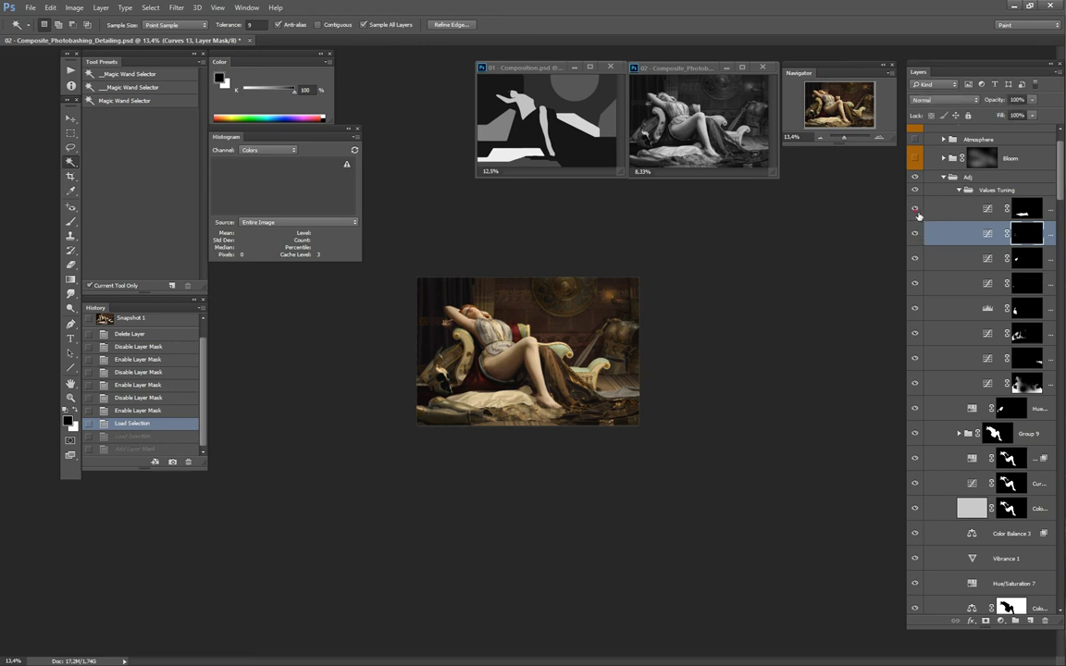
click(915, 211)
click(966, 209)
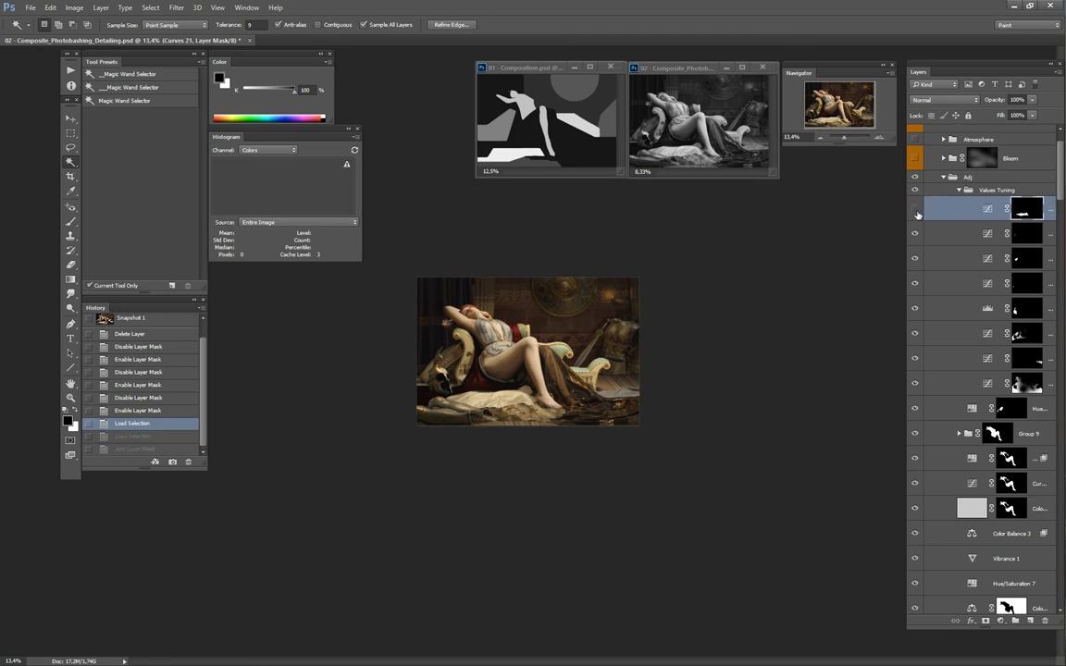
click(911, 211)
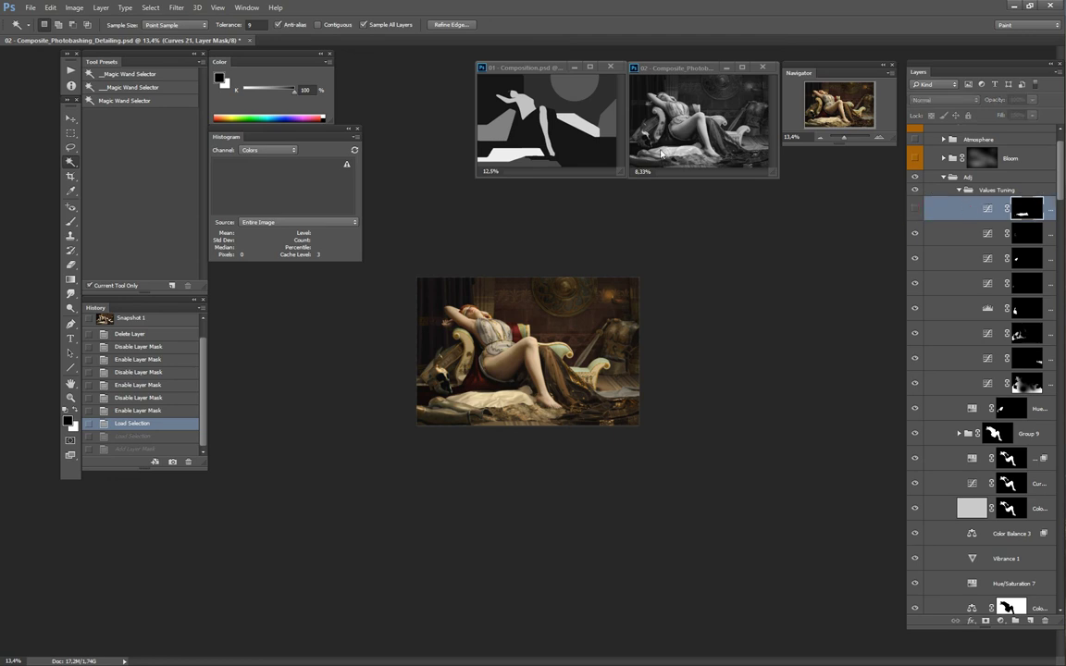
click(916, 212)
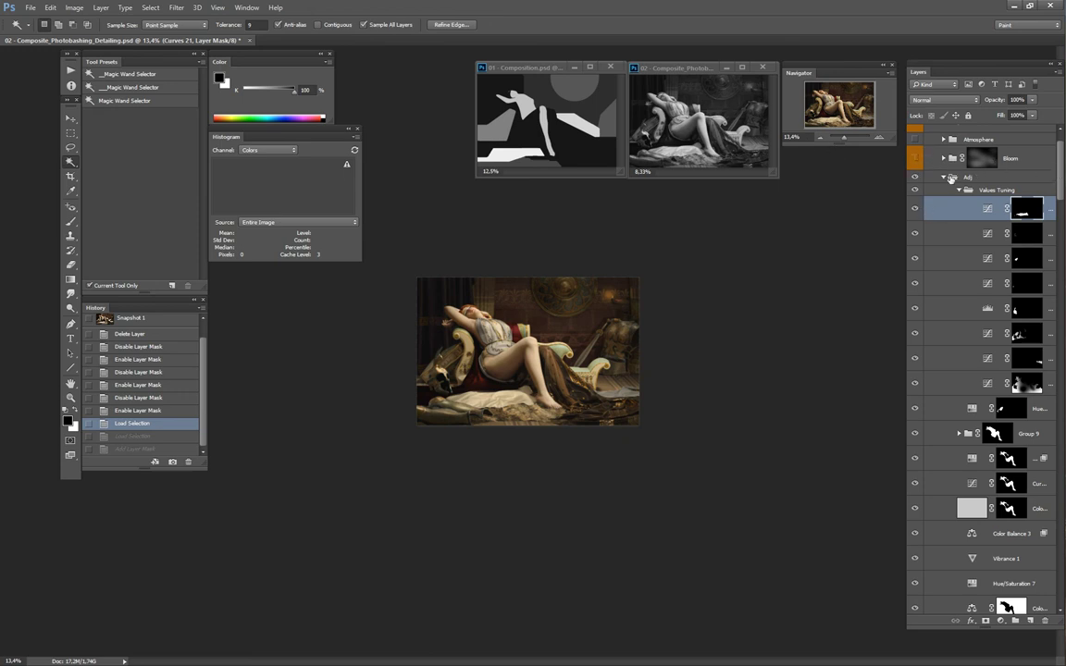
Step: Collapse the Adj group and save the current state as history Snapshot 2
click(945, 178)
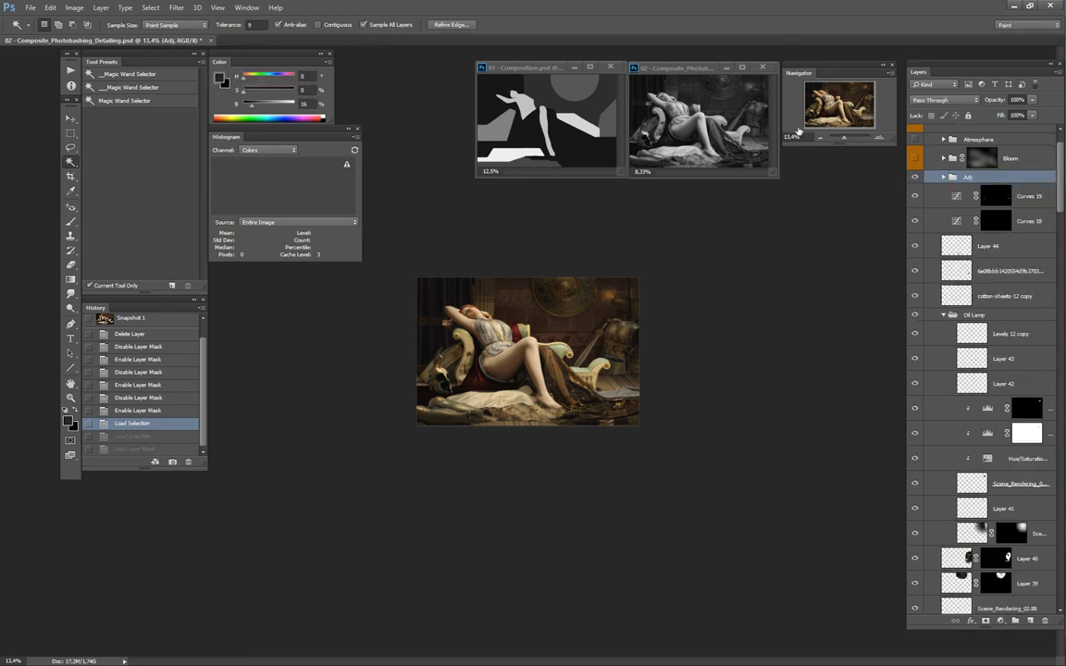
drag(1061, 162, 1063, 141)
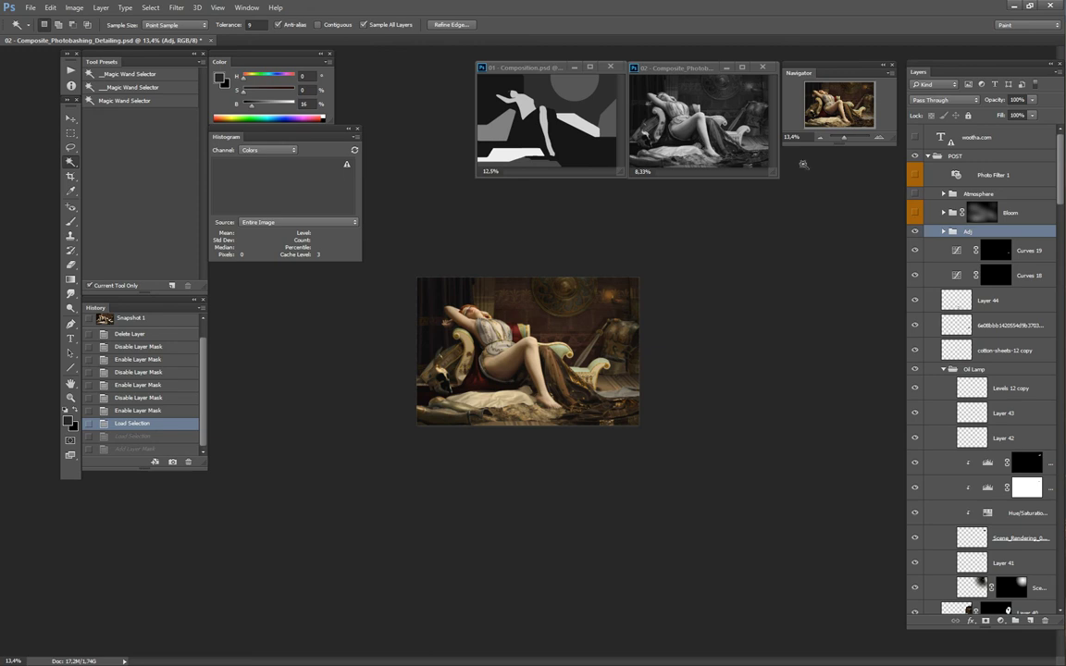
drag(206, 372, 207, 350)
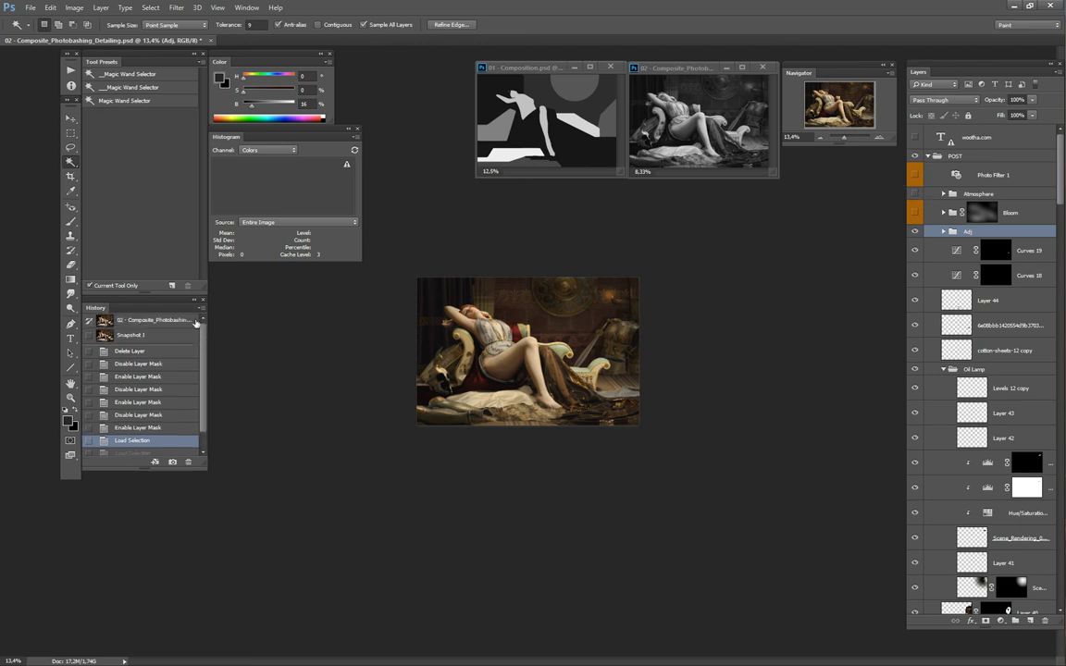
click(203, 308)
click(242, 337)
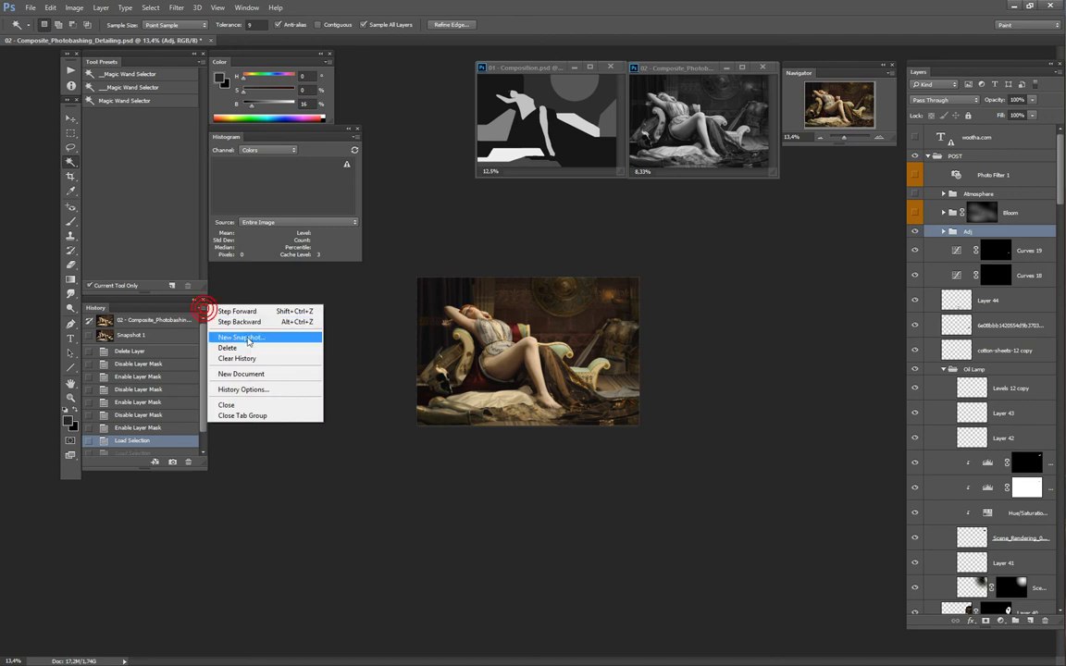
click(599, 222)
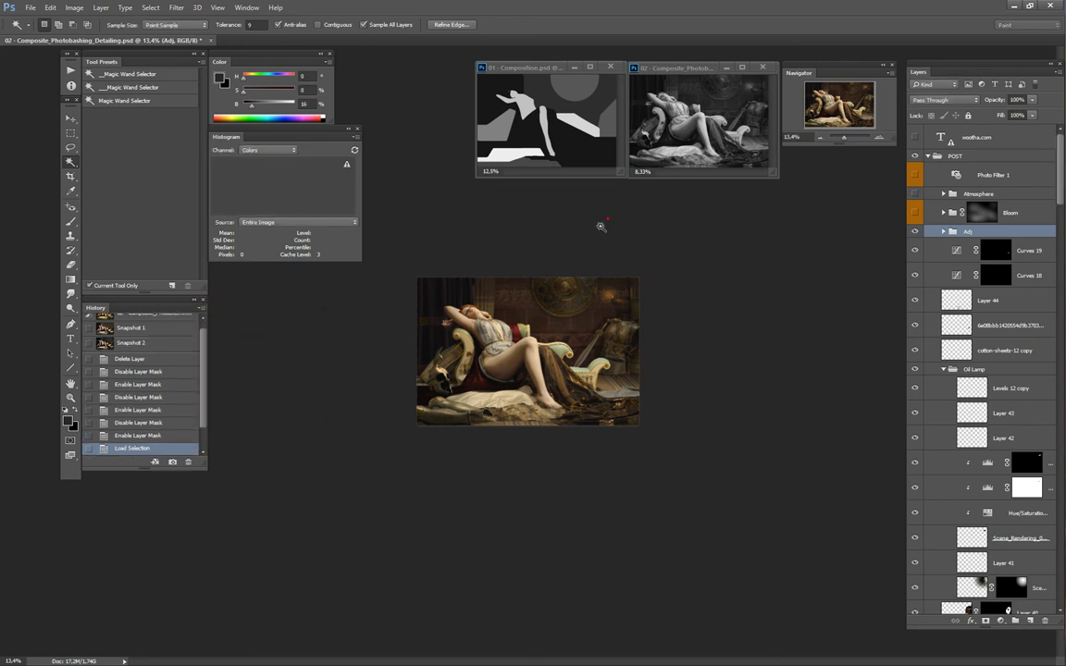
Step: Compare the original document state against Snapshot 2, then return to Snapshot 2
drag(204, 354, 203, 324)
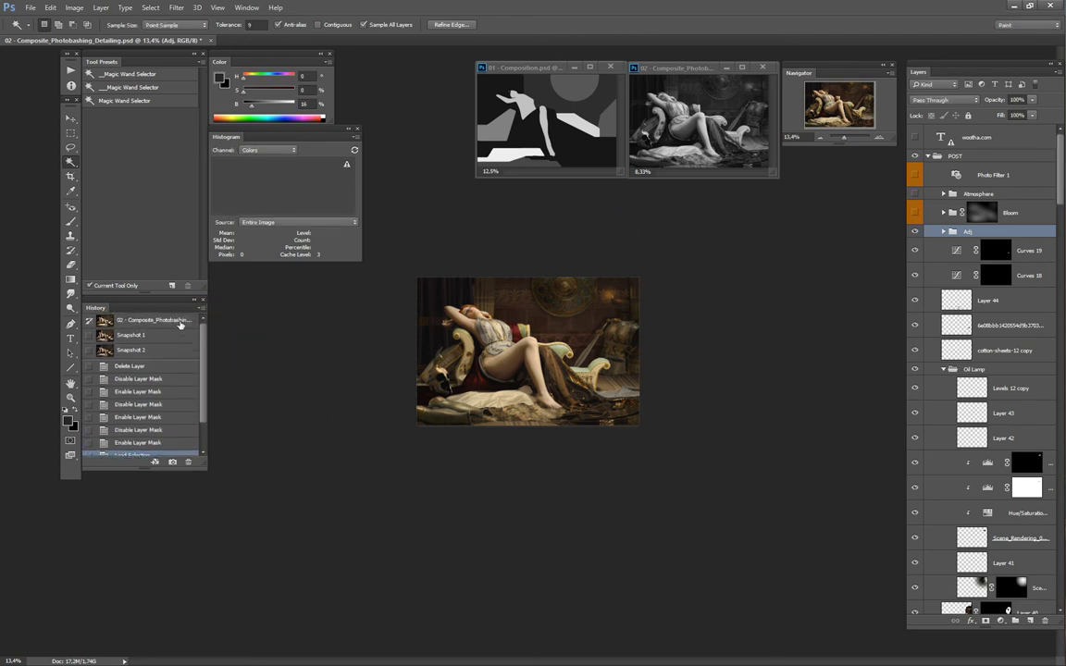
click(176, 321)
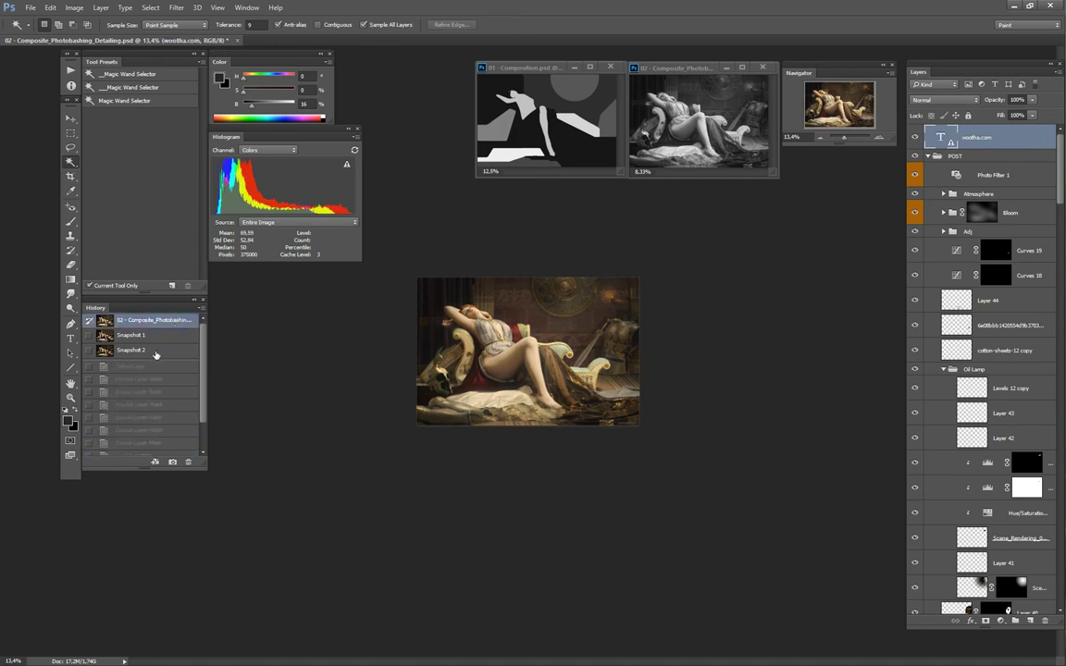
click(153, 355)
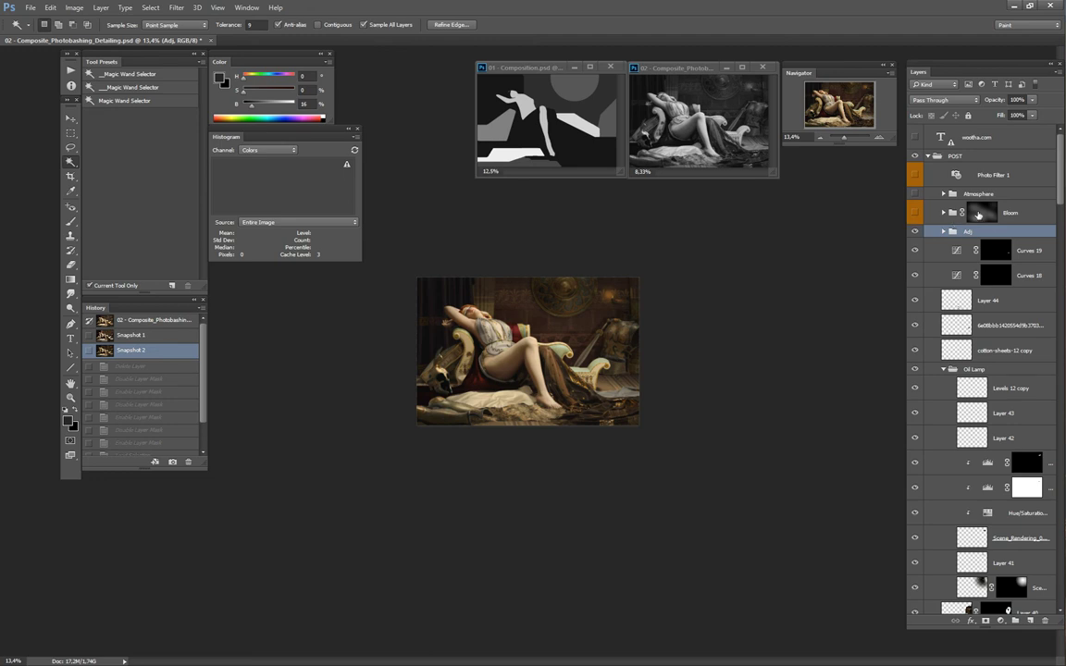
Step: Expand the Bloom group, toggle it on and off to compare, then select Layer 46 and the Curves 20 mask
click(945, 212)
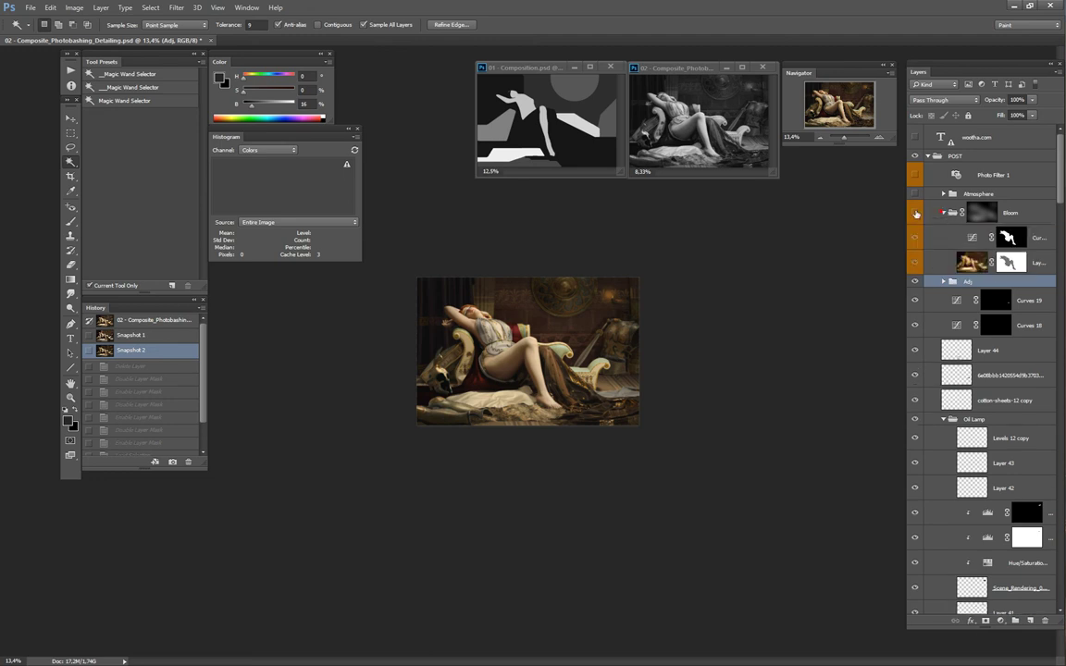
click(916, 214)
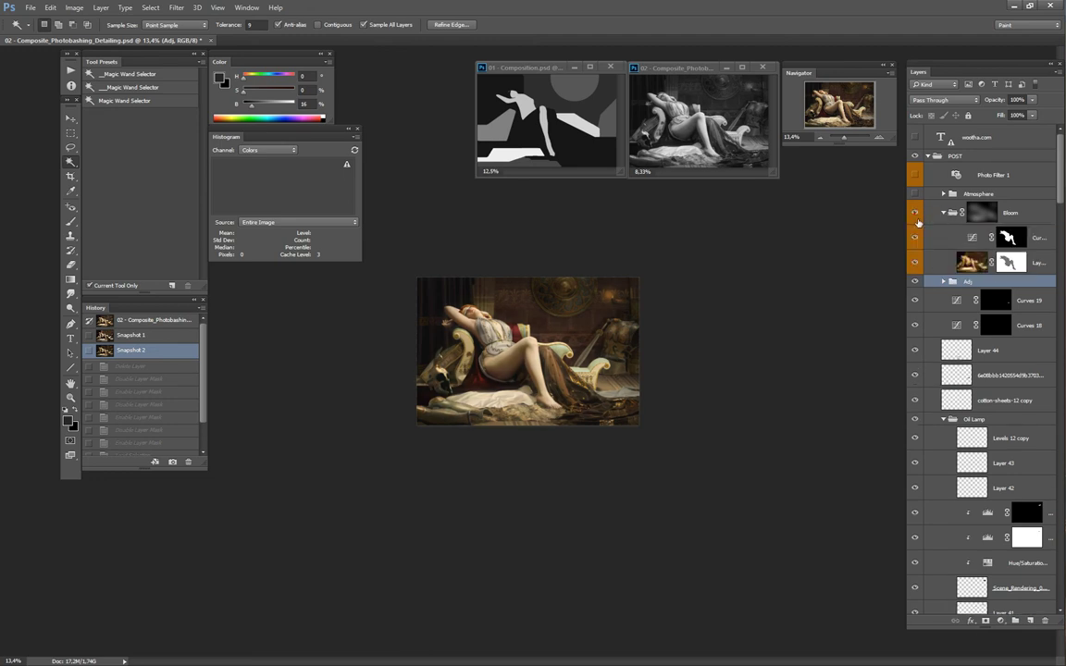
click(918, 214)
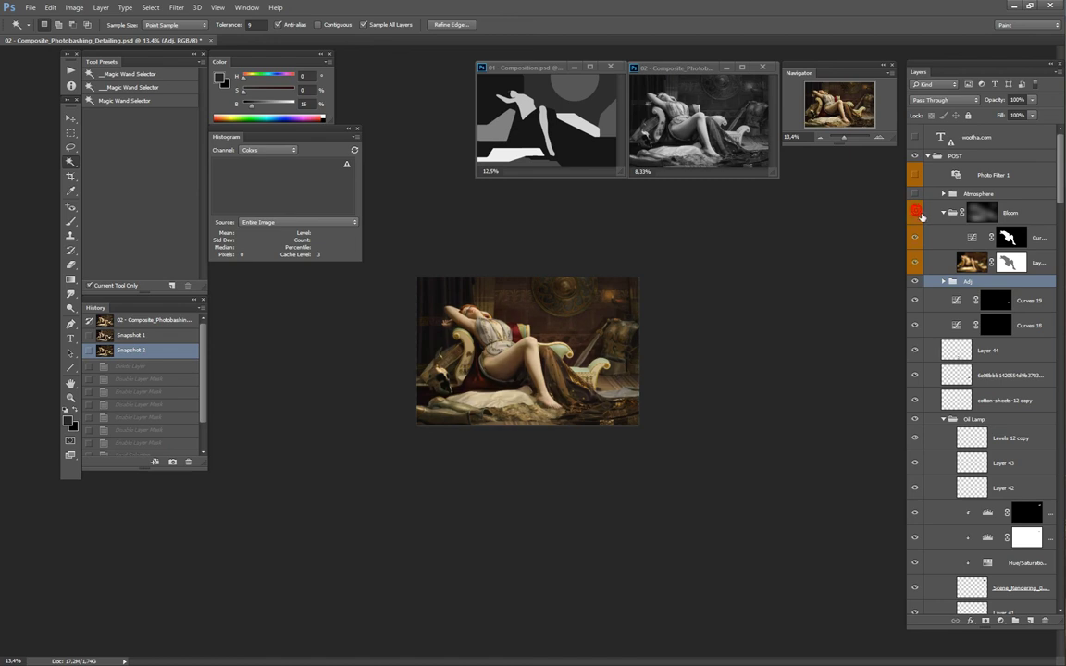
click(918, 214)
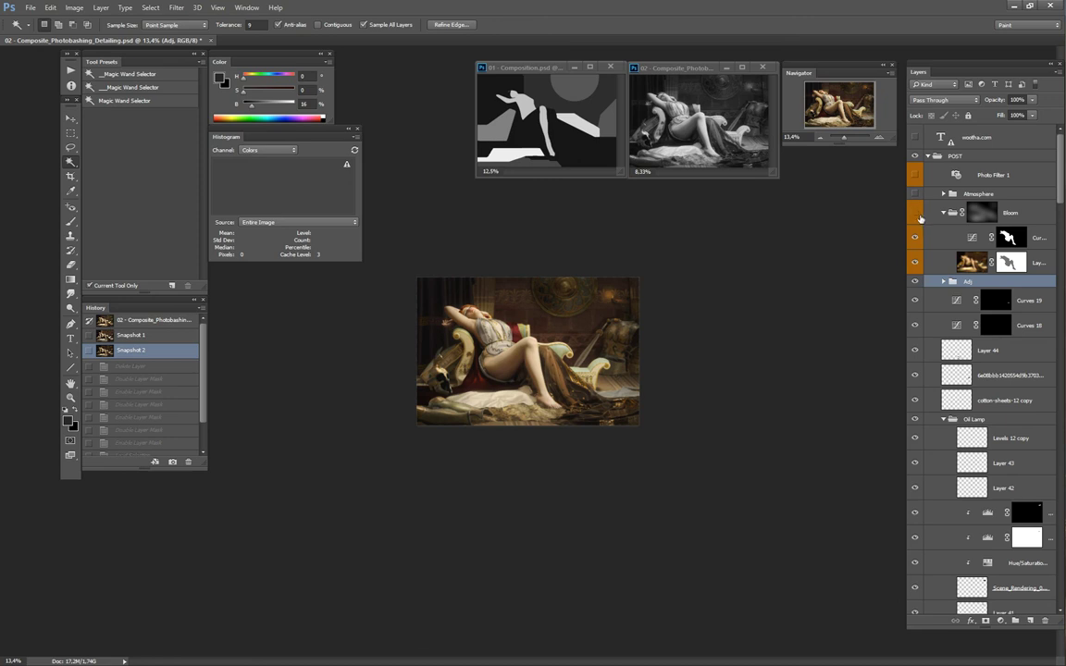
click(917, 214)
click(930, 263)
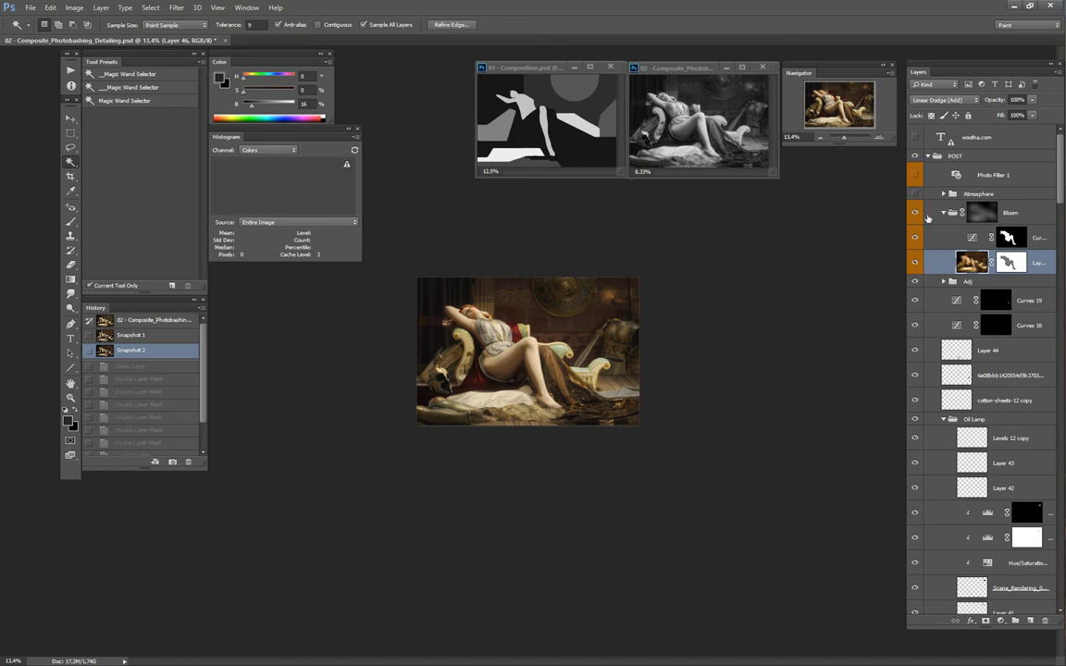
click(954, 241)
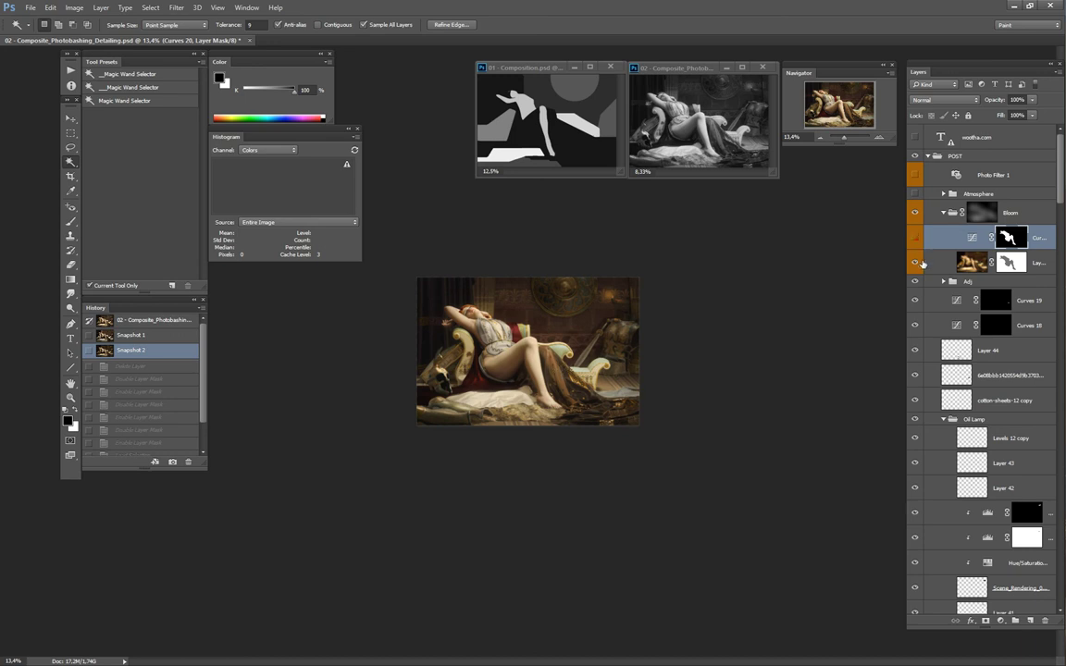
drag(922, 243, 922, 270)
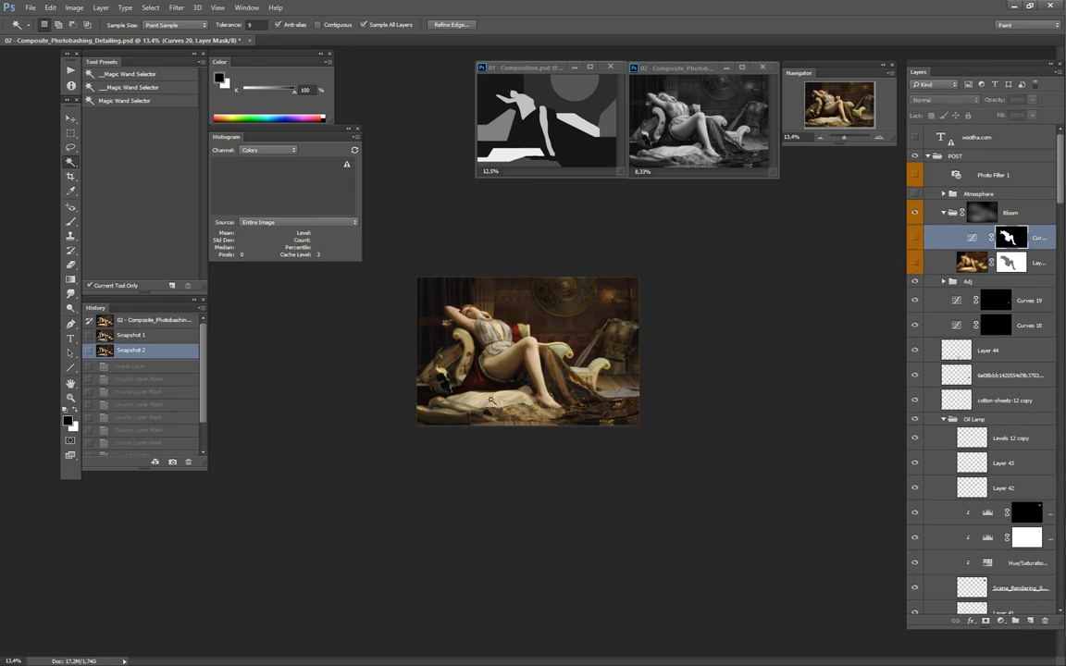
drag(917, 239, 921, 269)
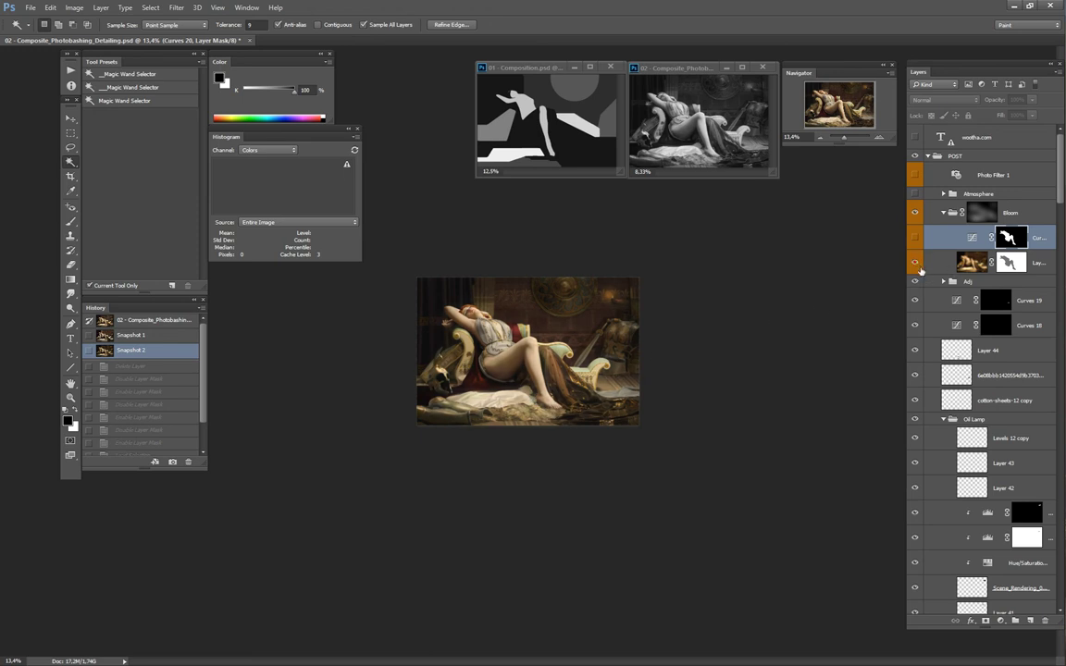
click(919, 264)
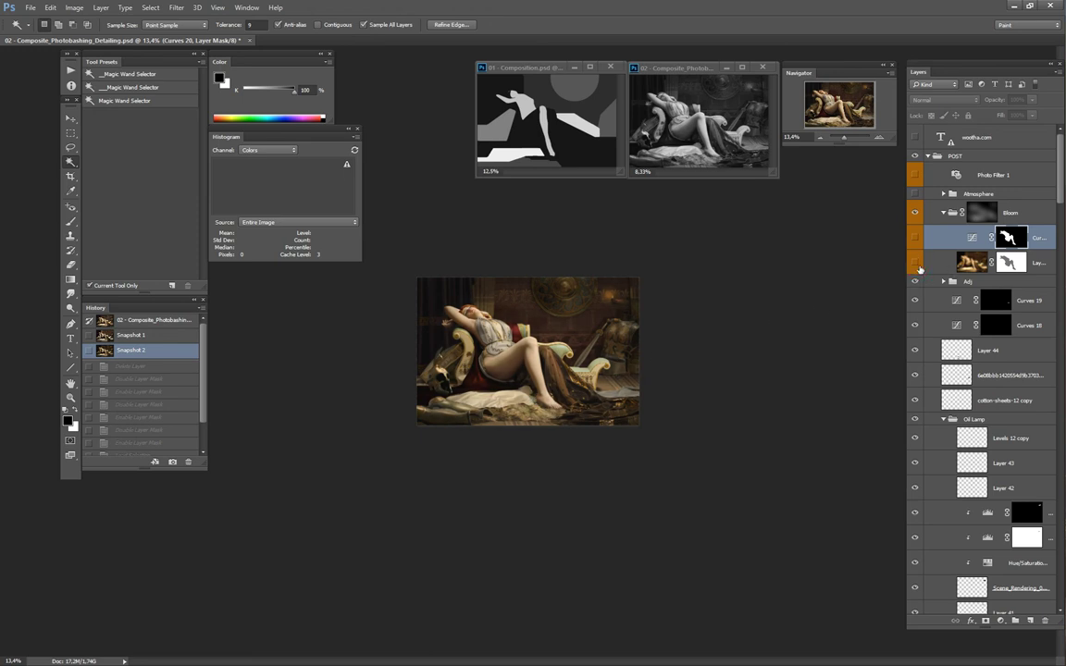
click(916, 264)
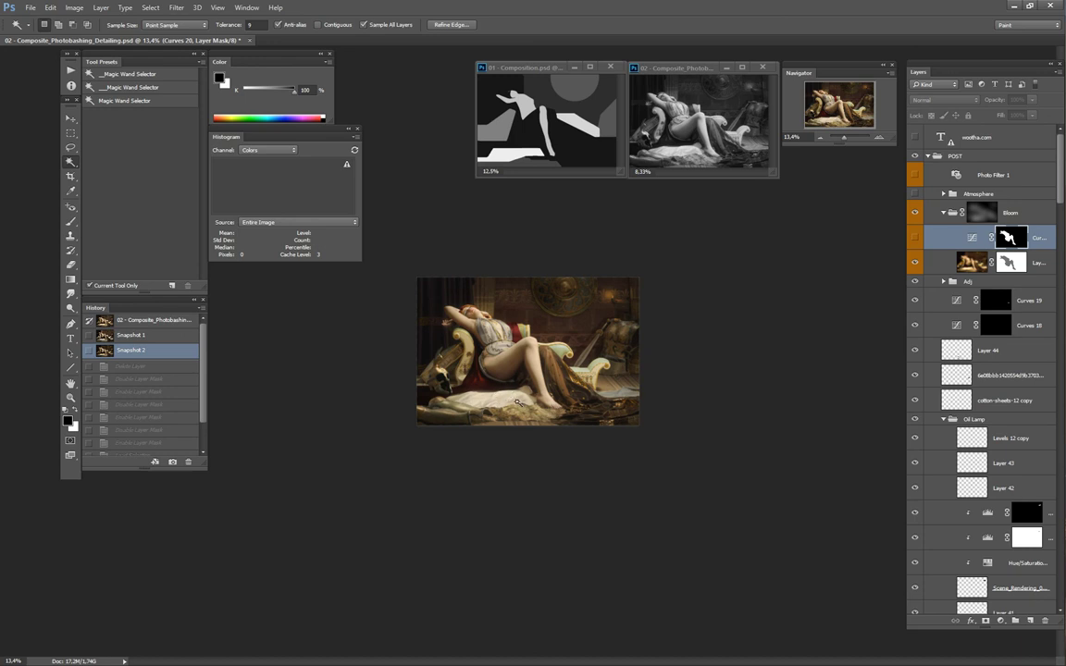
click(920, 267)
click(920, 266)
click(920, 266)
click(920, 266)
click(916, 239)
click(916, 238)
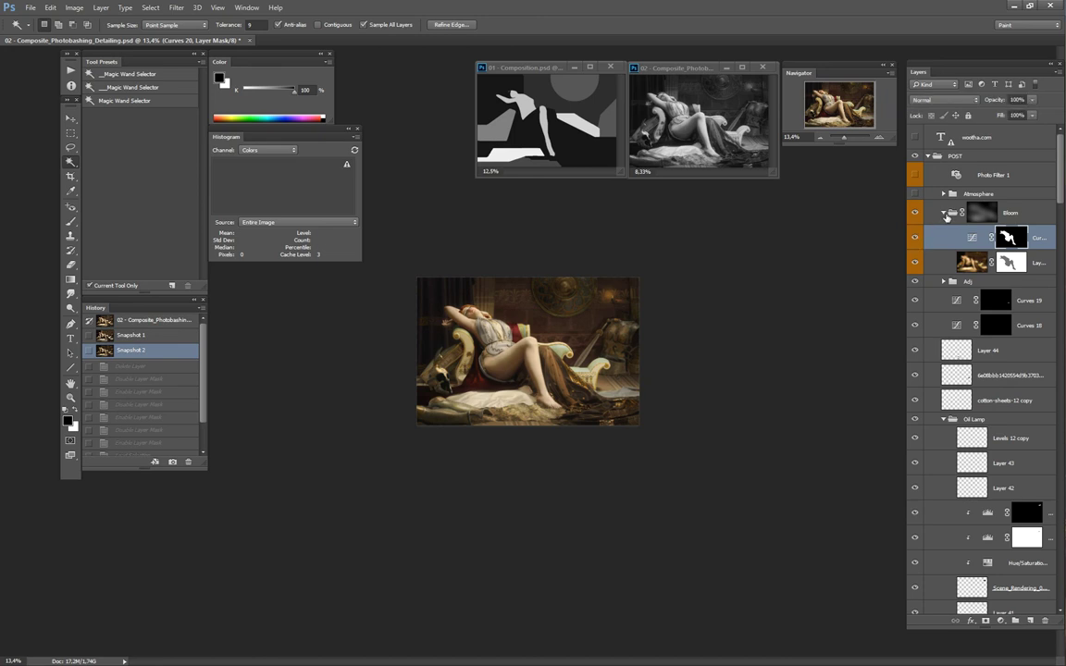
click(921, 215)
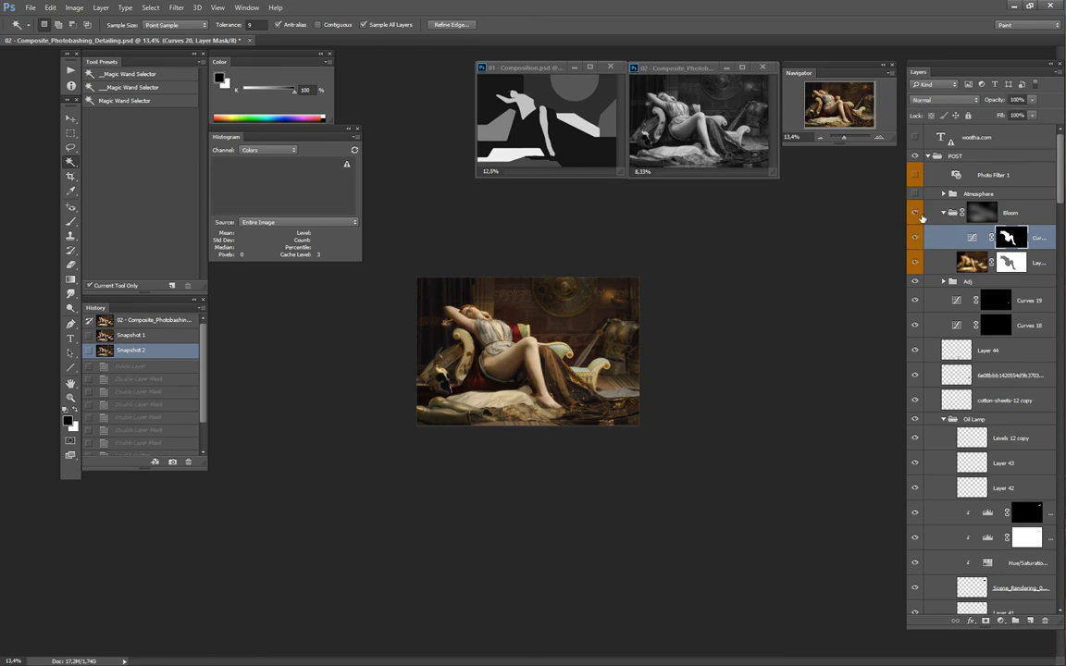
click(920, 215)
click(918, 215)
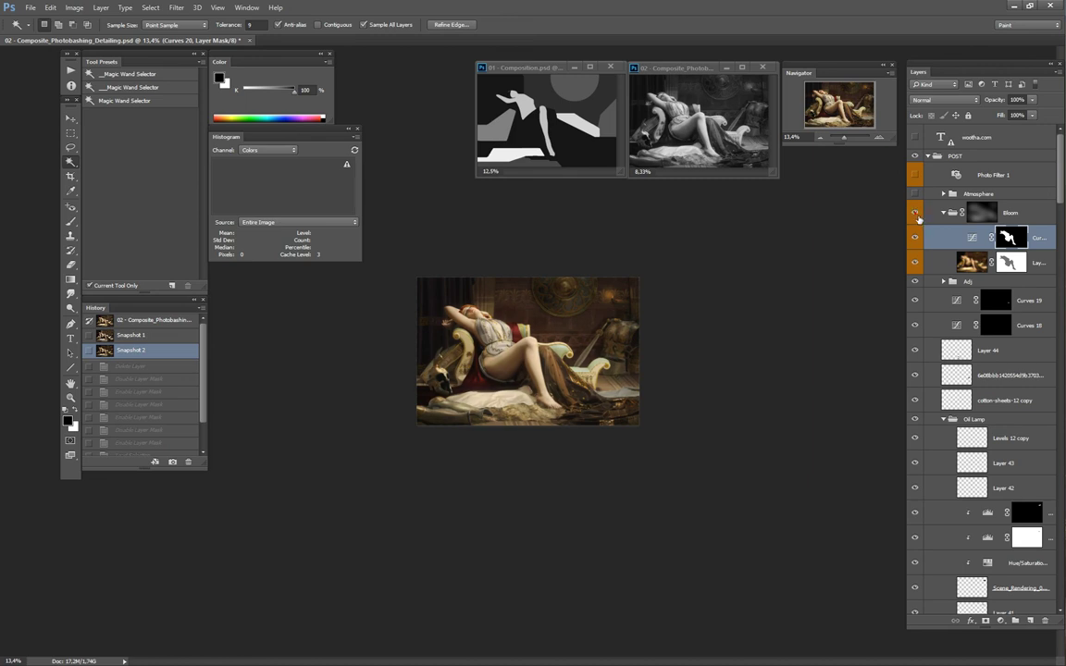
click(917, 218)
click(977, 266)
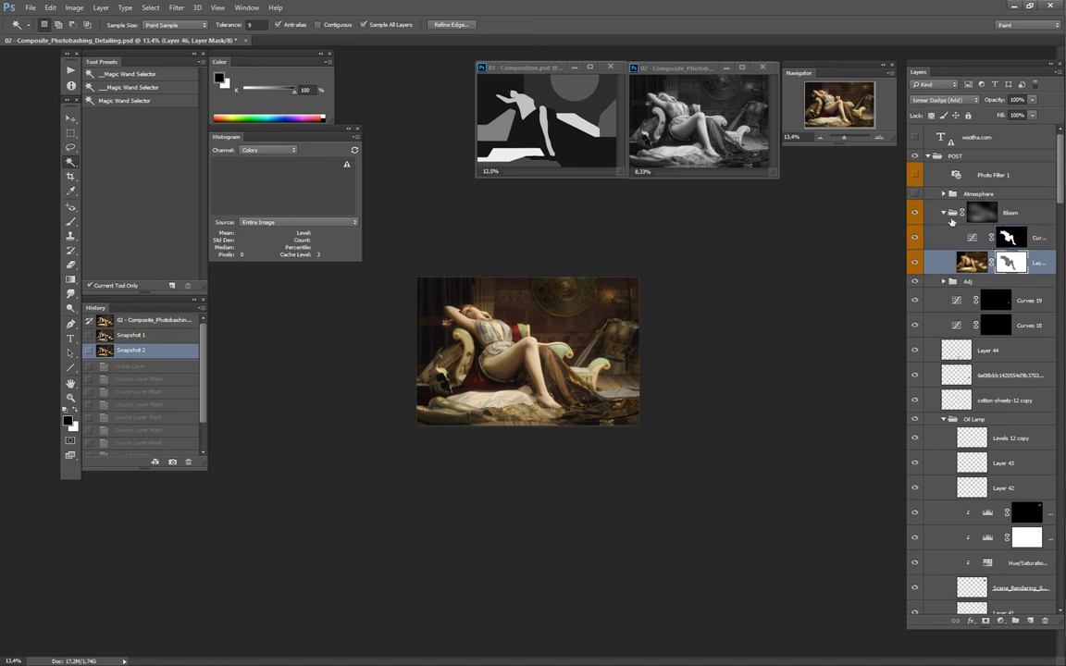
click(1008, 215)
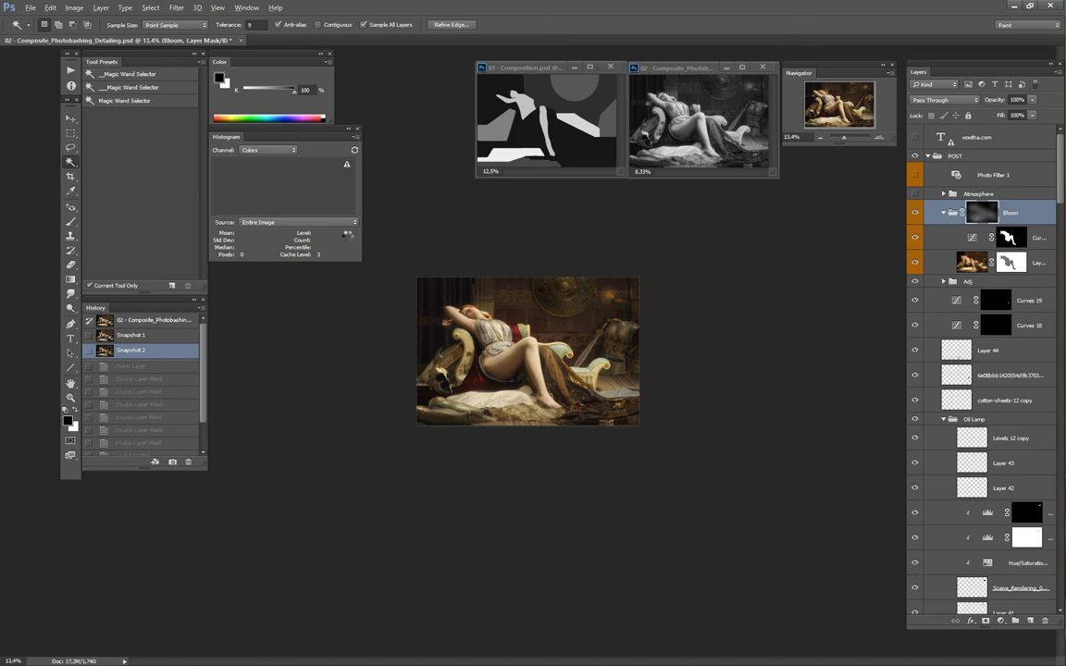
Step: Stamp a merged layer and delete it, then select and re-show Curves 20 in Bloom
key(ctrl+shift+alt+e)
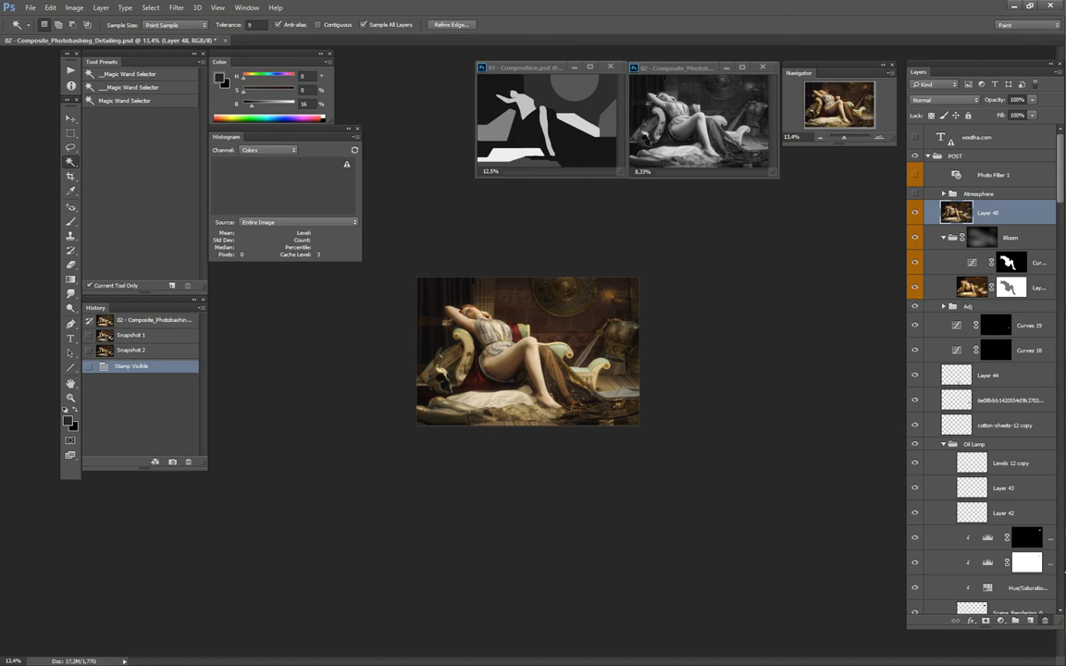
key(Delete)
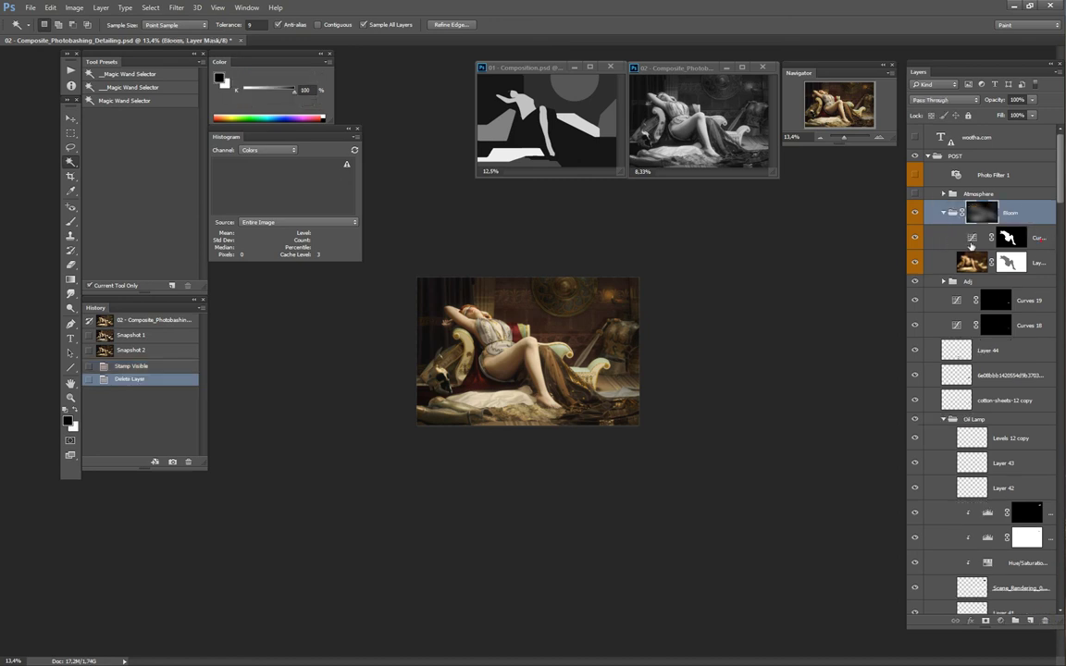
key(alt+bracketleft)
click(919, 239)
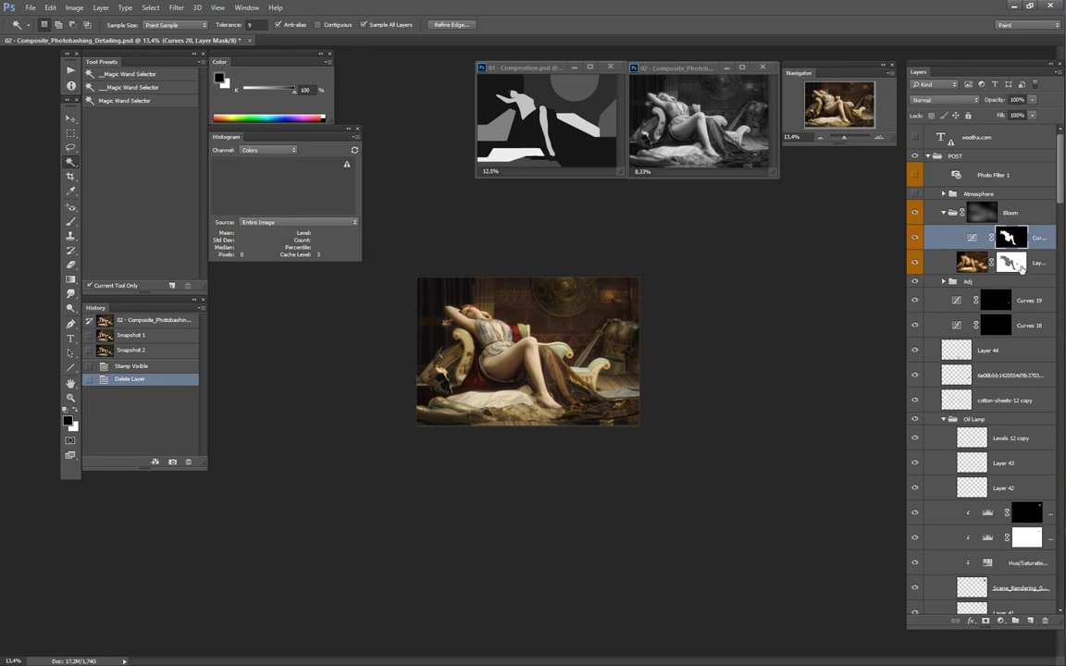
Step: Select Layer 46, try then cancel Levels, and view the Bloom group's mask alone on the canvas
click(1009, 264)
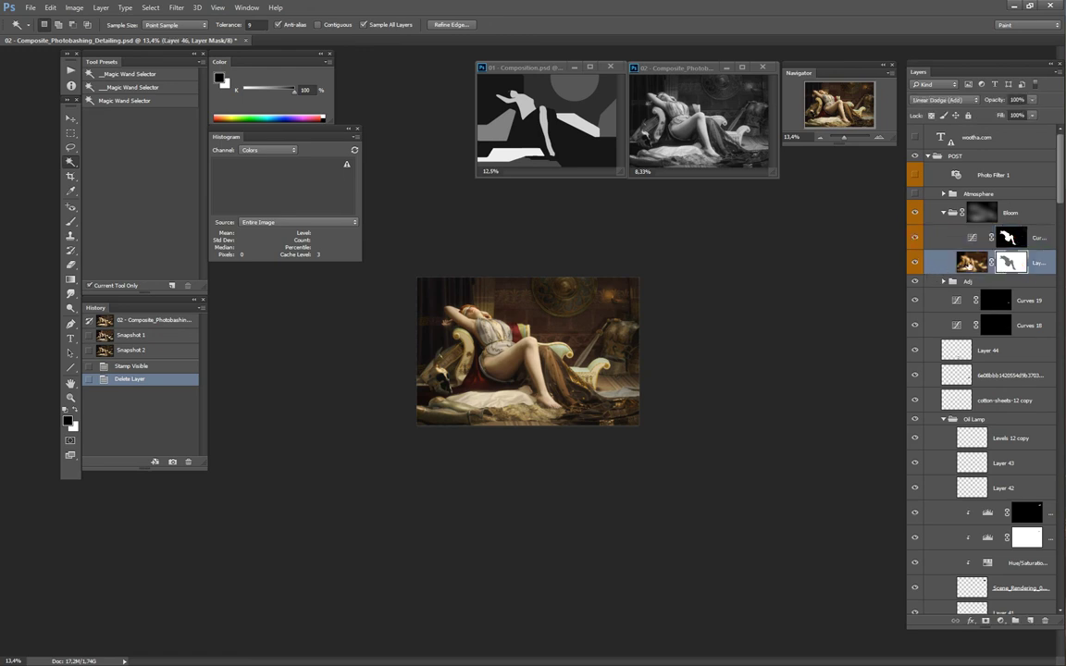
click(975, 264)
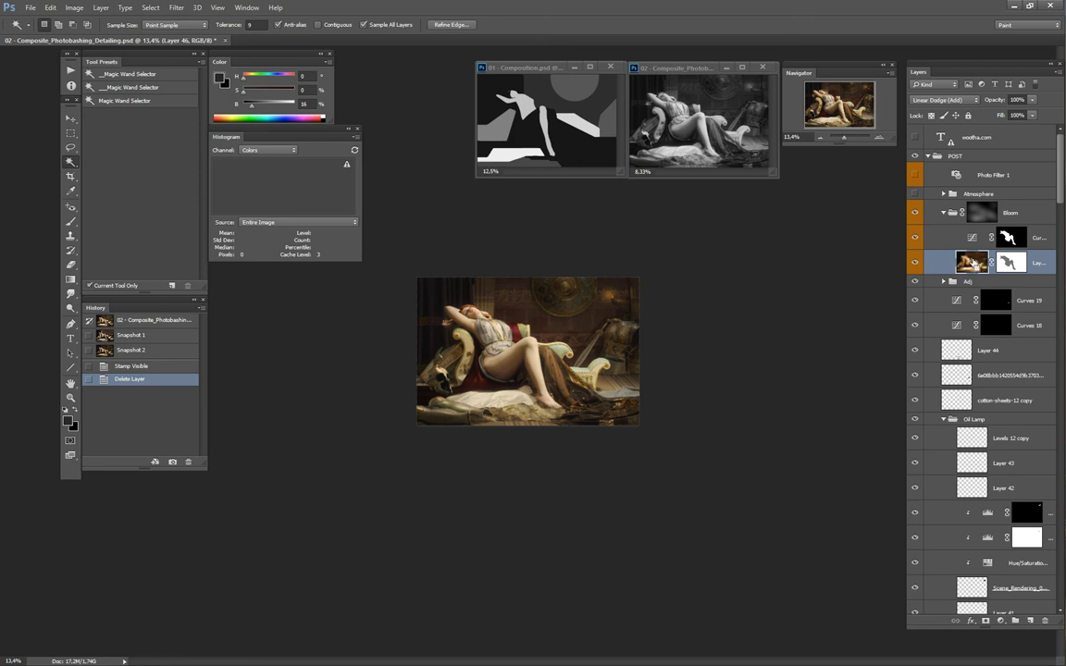
key(ctrl+l)
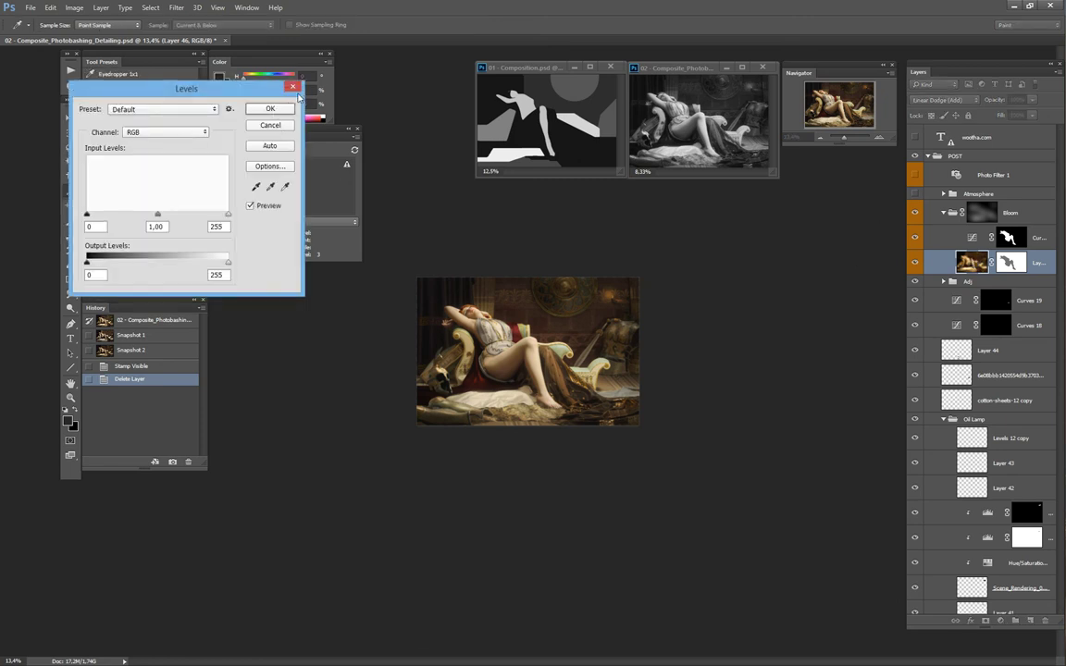
click(295, 88)
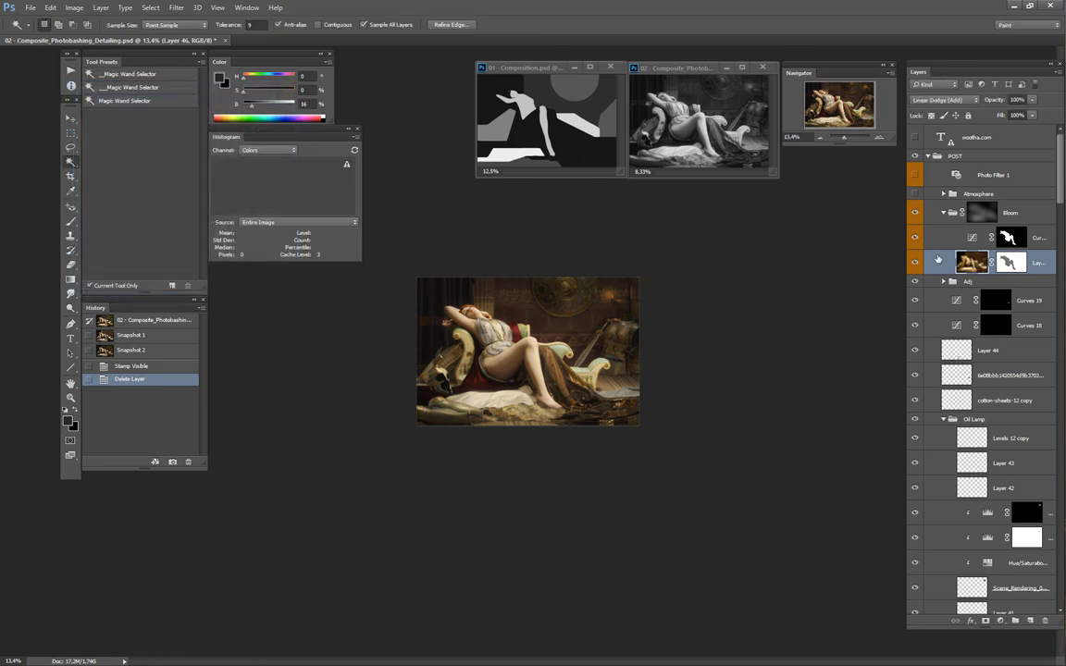
click(987, 214)
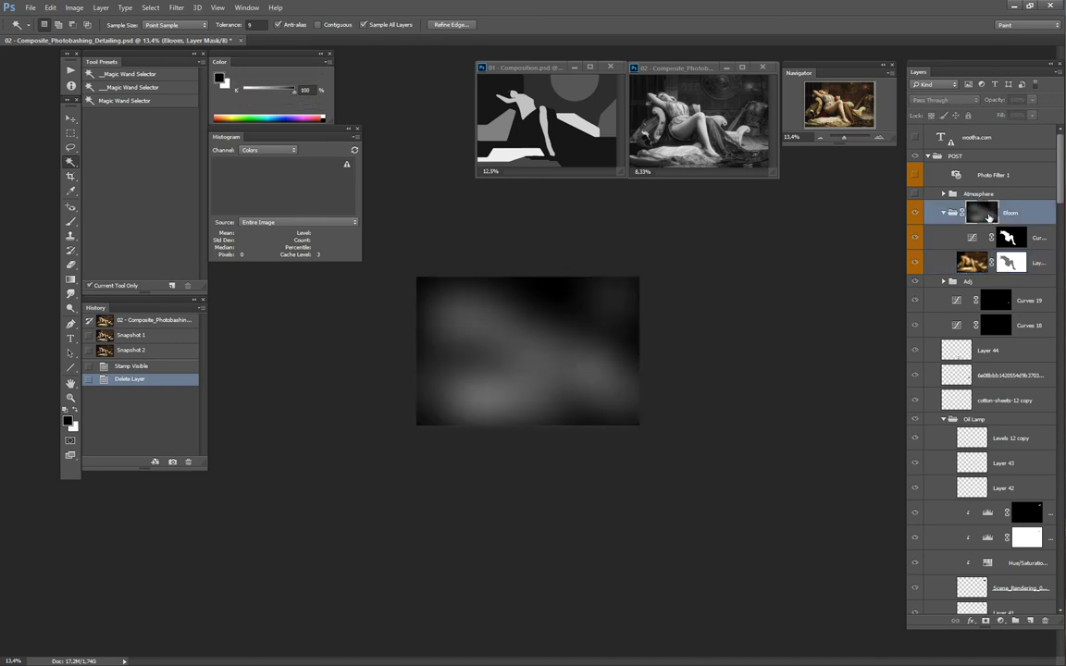
Step: Try a 0 px feather on the Bloom mask, then revert it via the Delete Layer history state
double_click(986, 215)
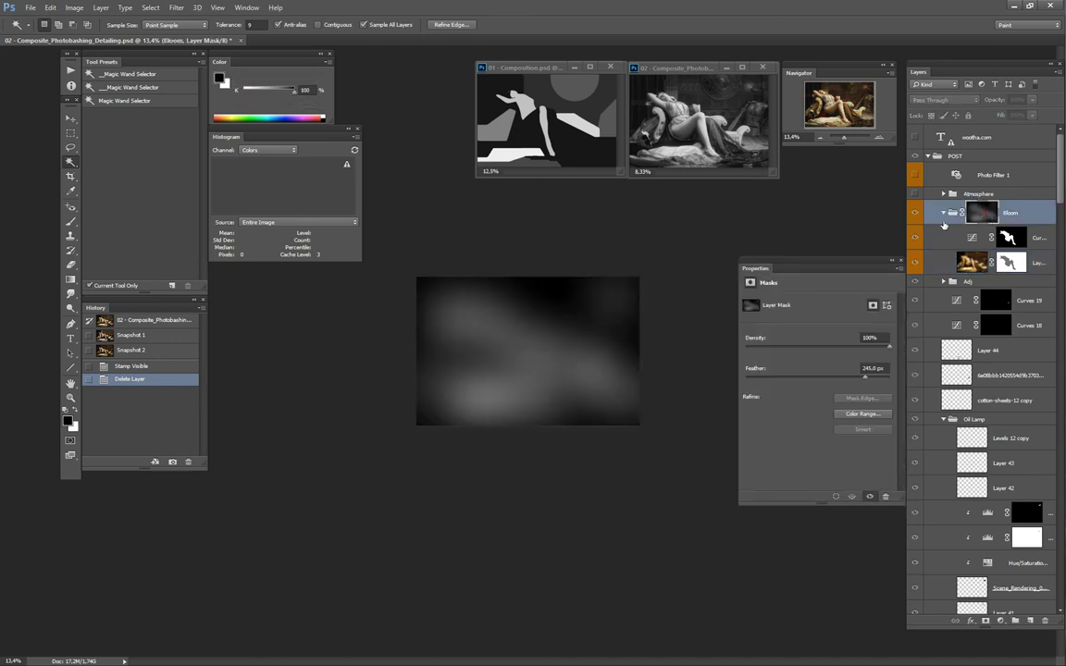
click(867, 377)
drag(867, 381, 858, 382)
drag(745, 380, 746, 380)
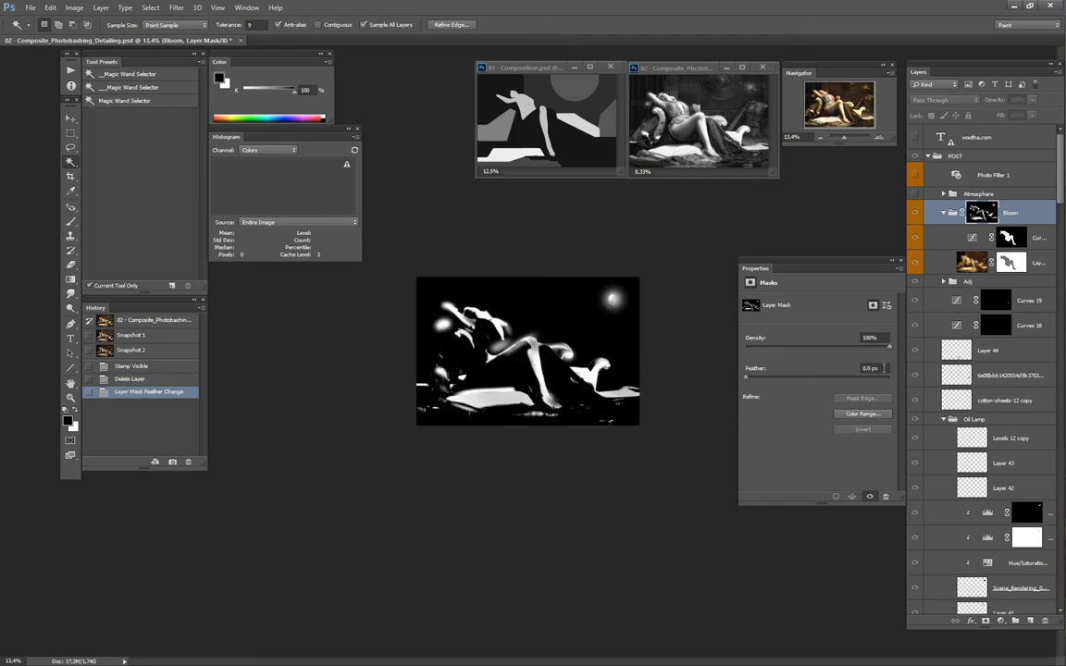
click(884, 368)
click(953, 214)
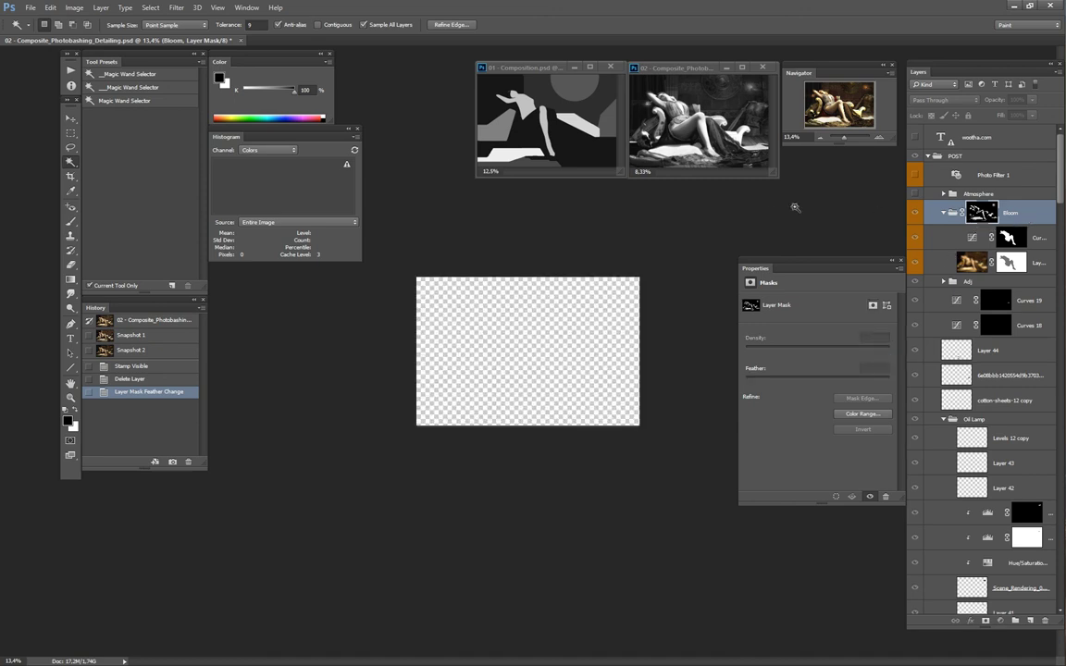
click(159, 382)
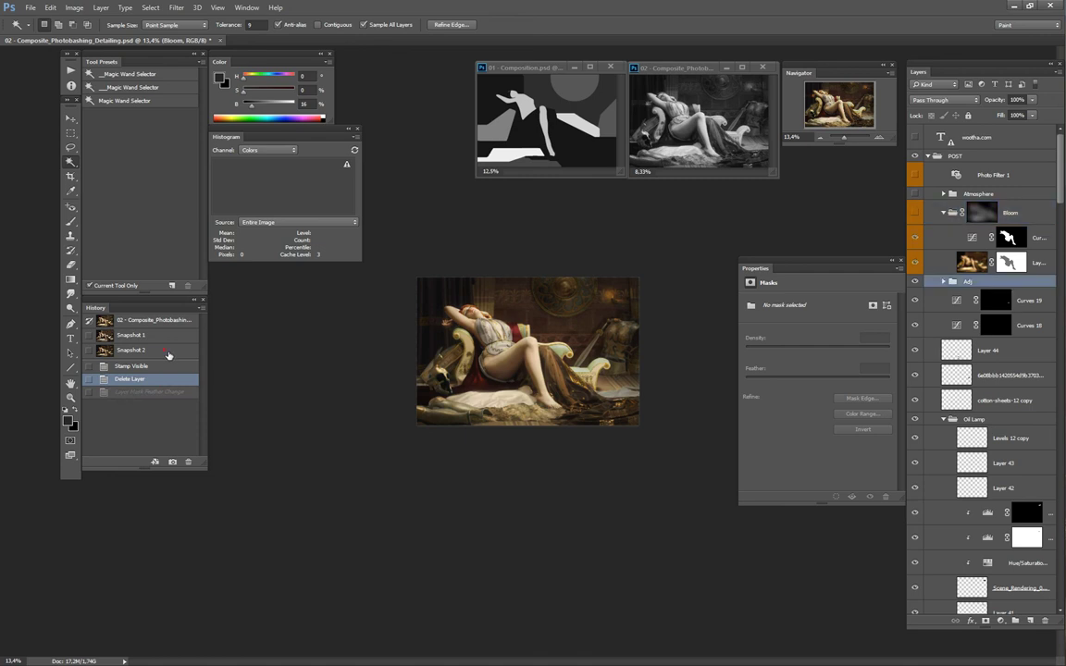
Step: Revert to Snapshot 2, stamp all visible layers into a new layer, and cancel a trial Gaussian Blur
click(173, 351)
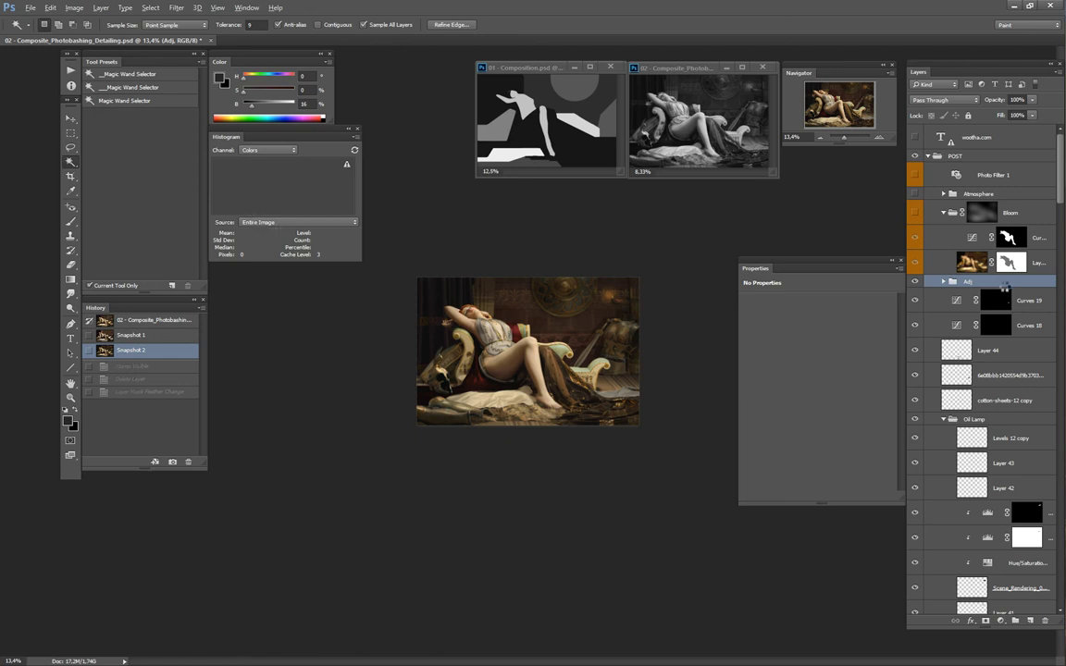
key(ctrl+shift+alt+e)
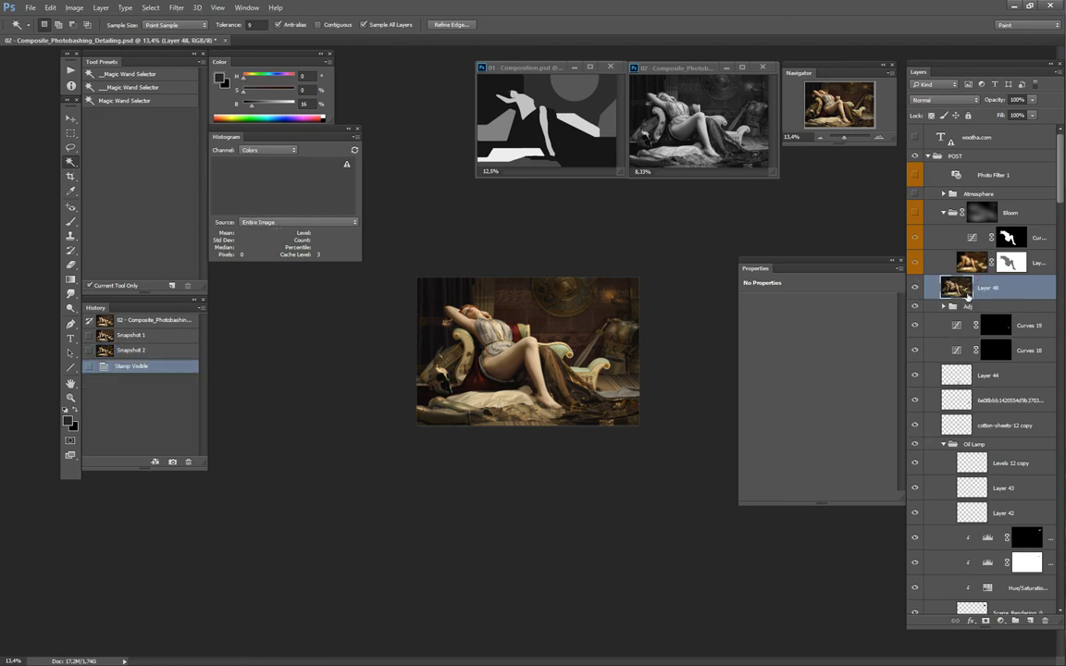
click(172, 8)
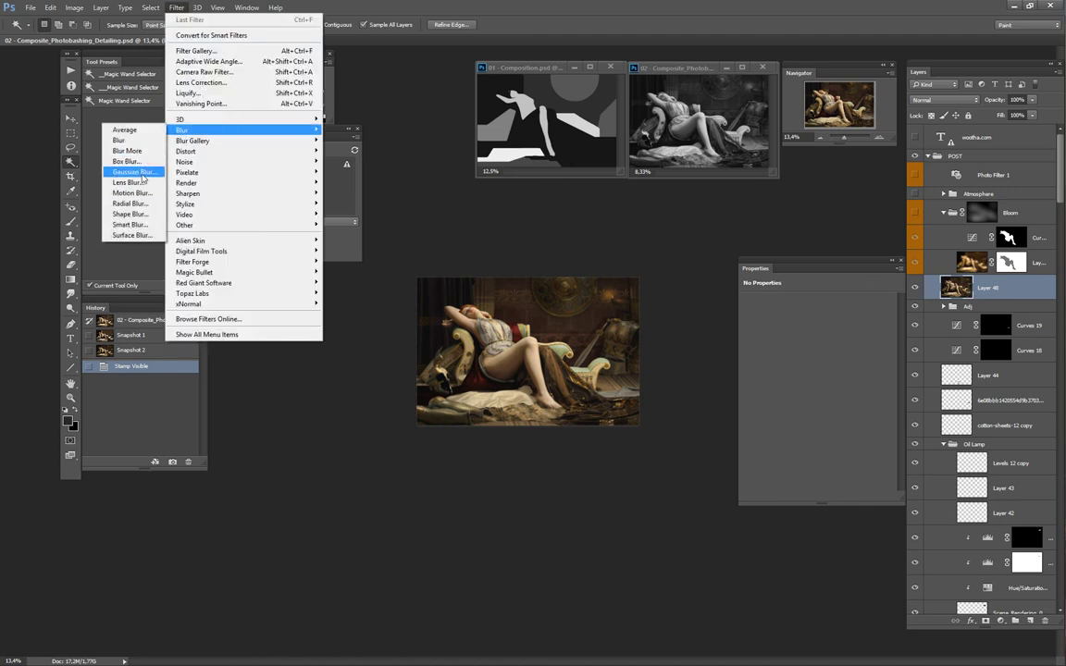
click(130, 170)
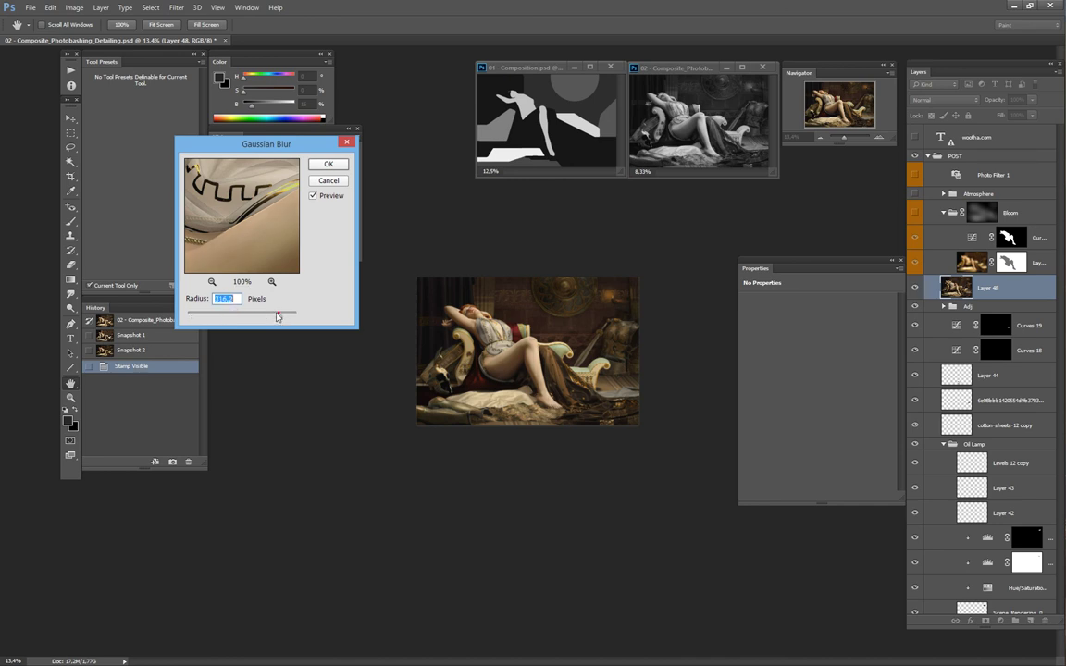
click(274, 316)
key(Escape)
Step: Deselect and apply a large-radius Gaussian Blur to the stamped Layer 48
key(w)
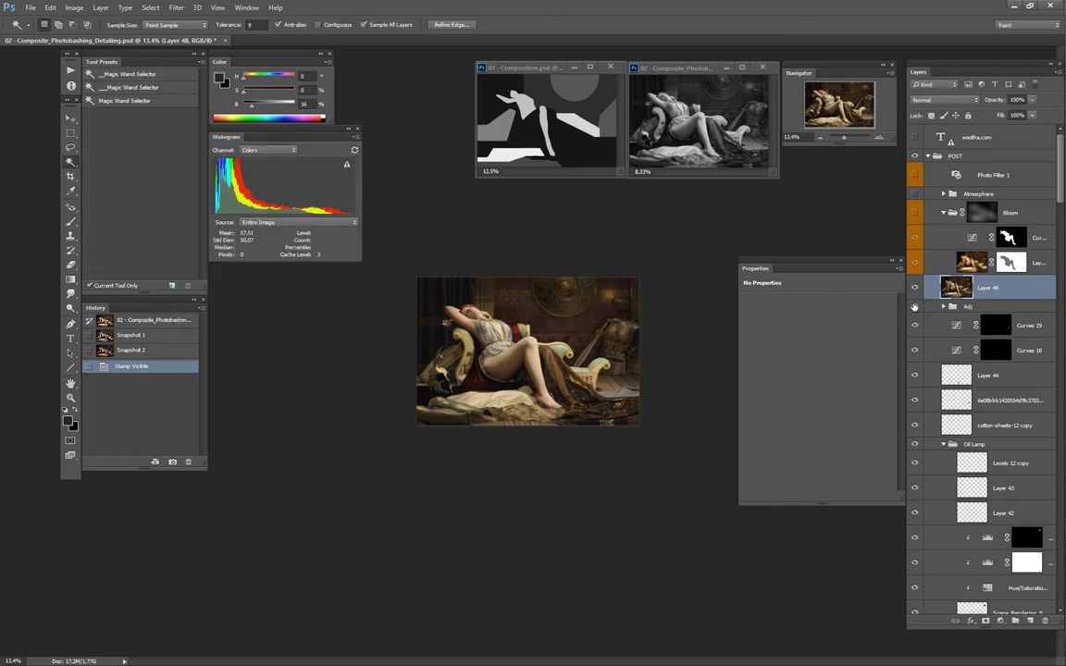
key(ctrl+d)
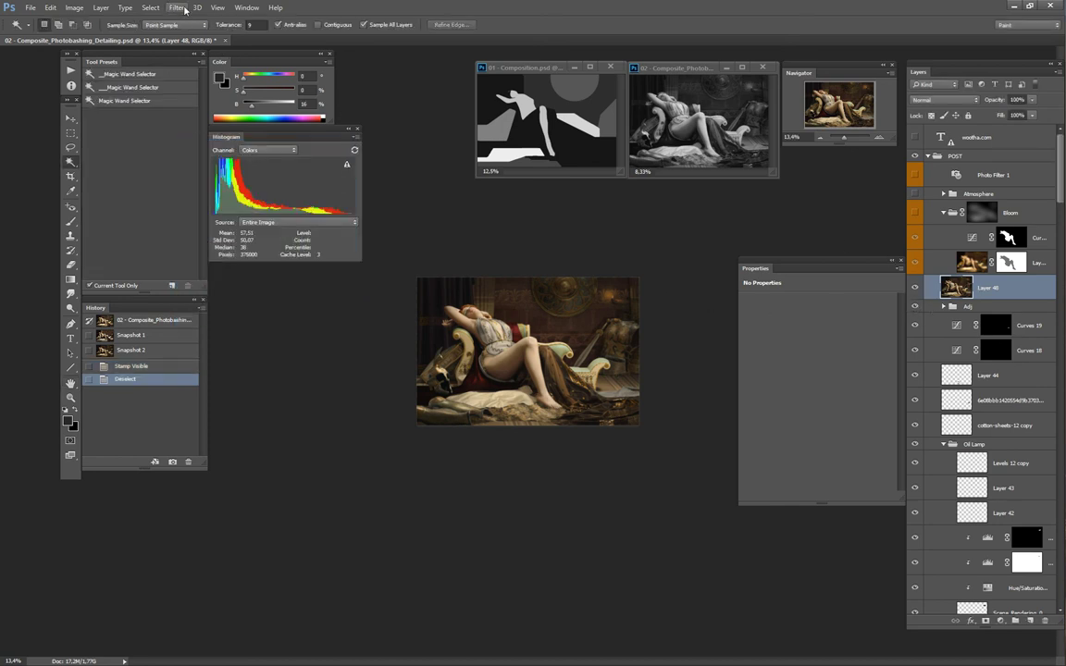
click(172, 7)
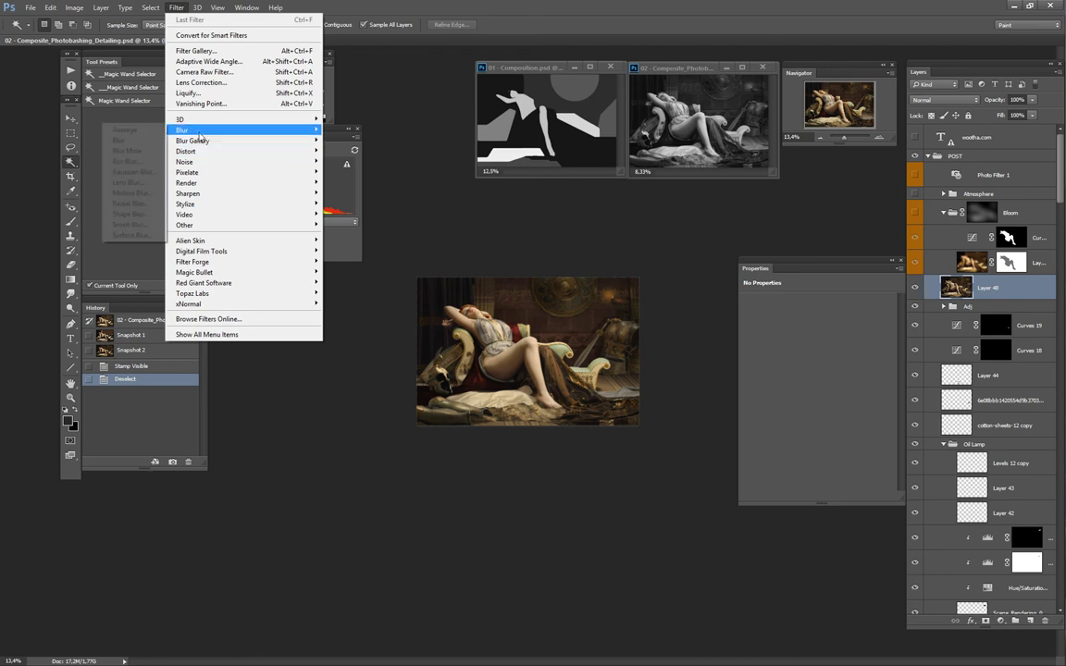
mouse_move(242, 130)
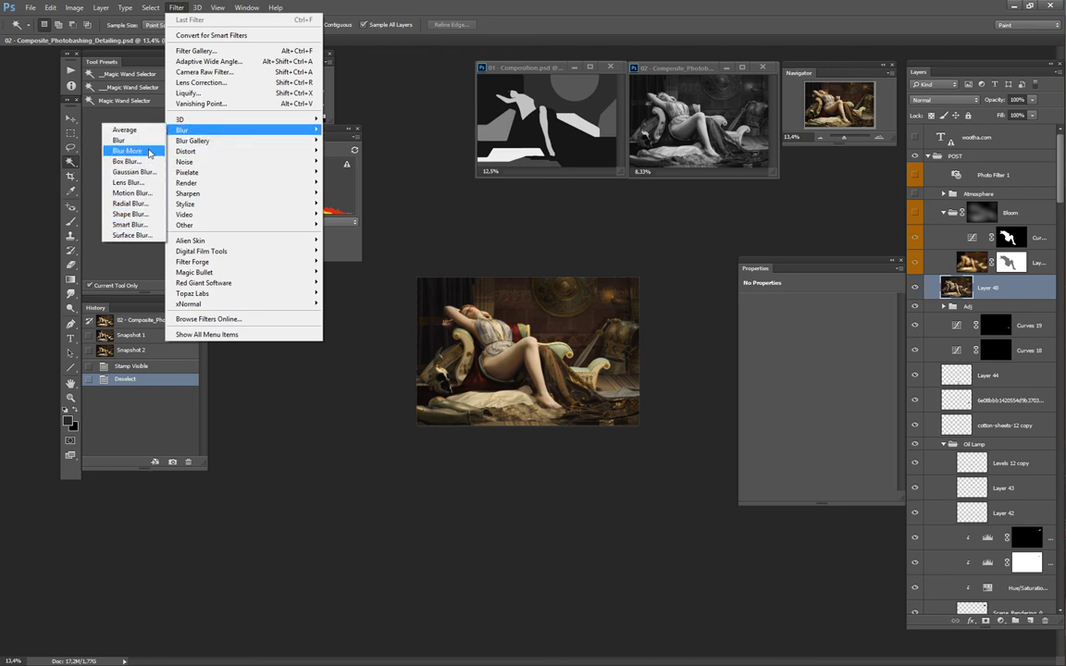
click(137, 172)
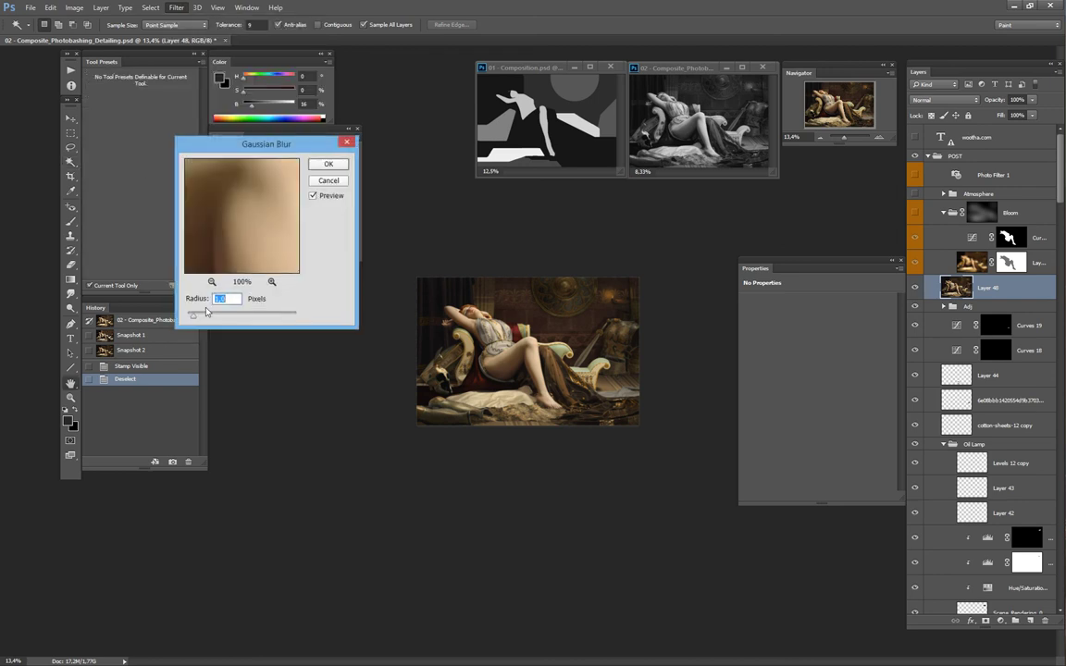
drag(226, 318, 245, 317)
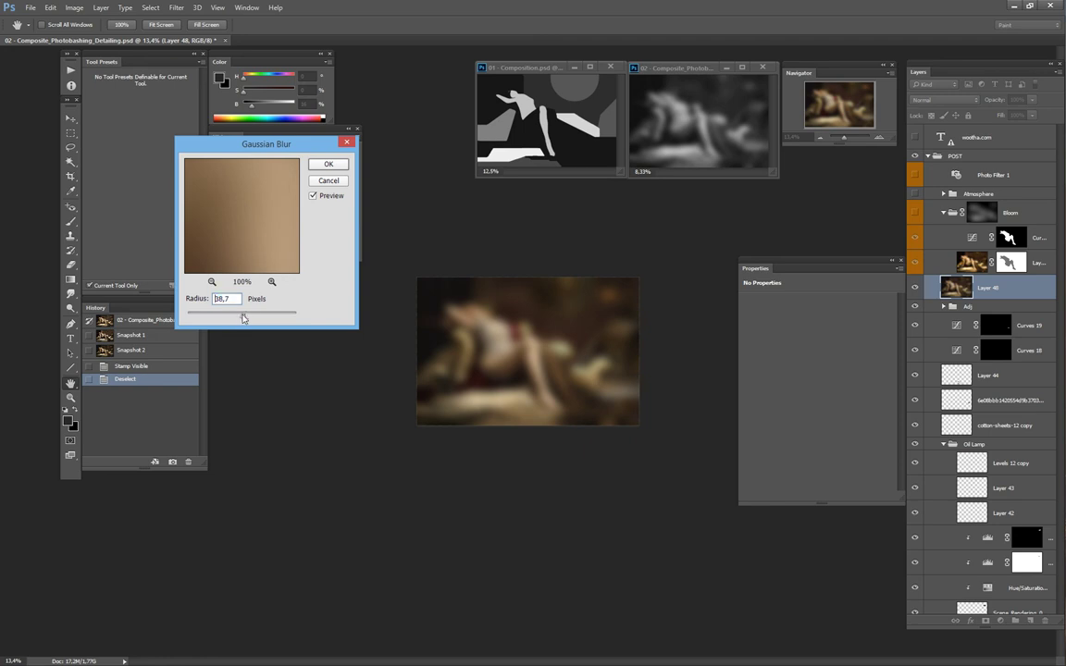
mouse_move(247, 319)
mouse_down()
mouse_move(234, 316)
mouse_move(263, 319)
mouse_move(248, 319)
mouse_up()
click(328, 163)
Step: Boost Layer 48's contrast with Levels, pulling black and white points inward, and raise its saturation
key(w)
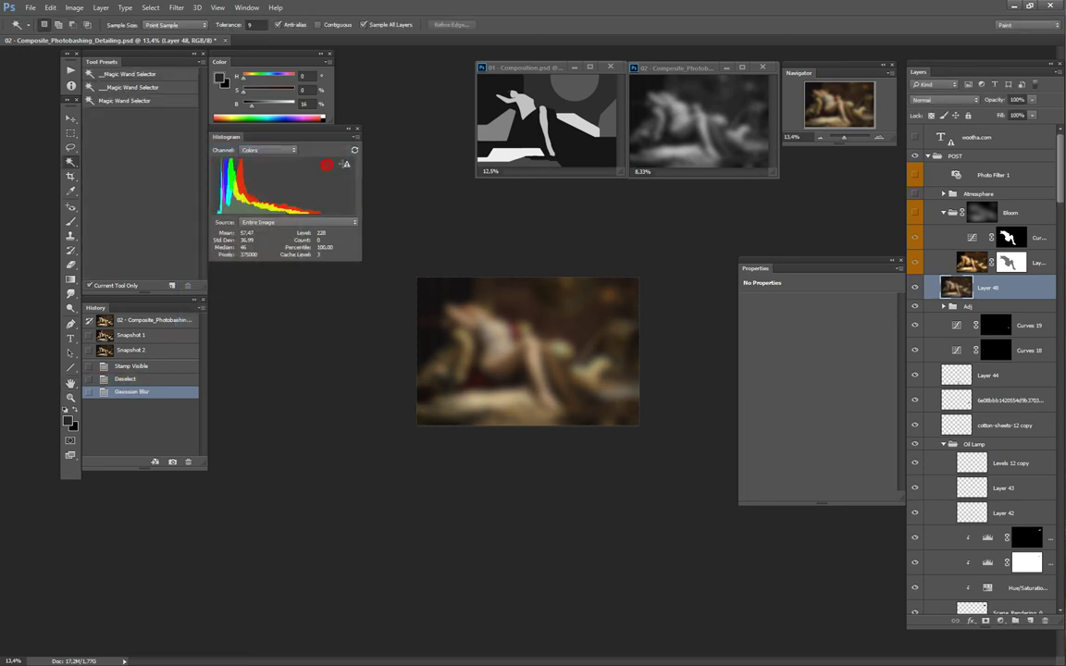
key(ctrl+l)
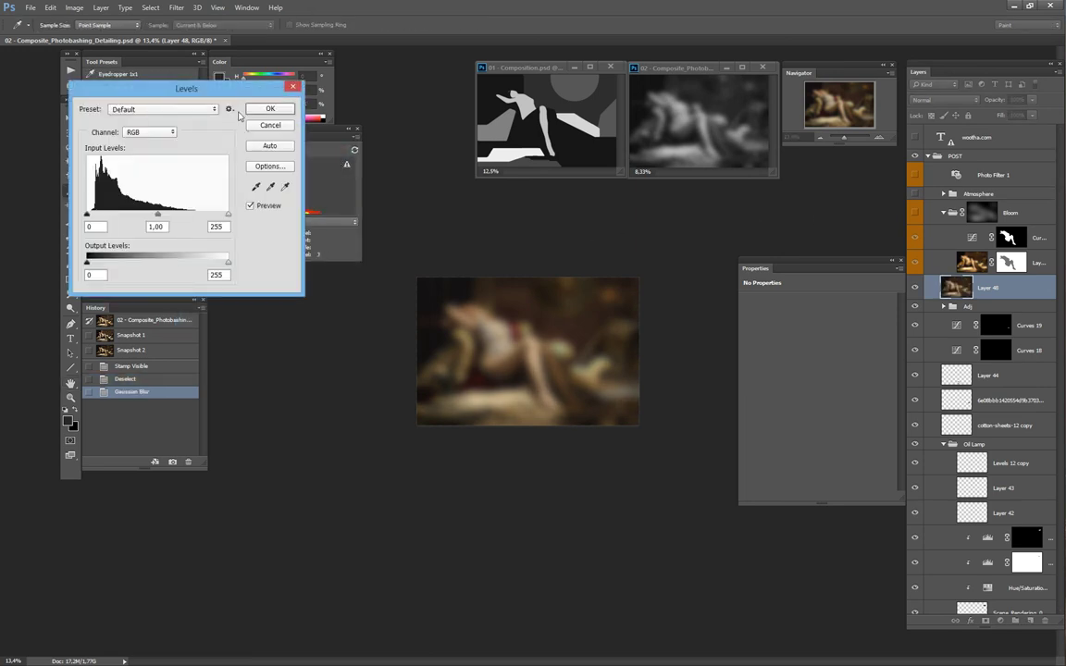
drag(249, 81, 294, 220)
drag(276, 340, 235, 340)
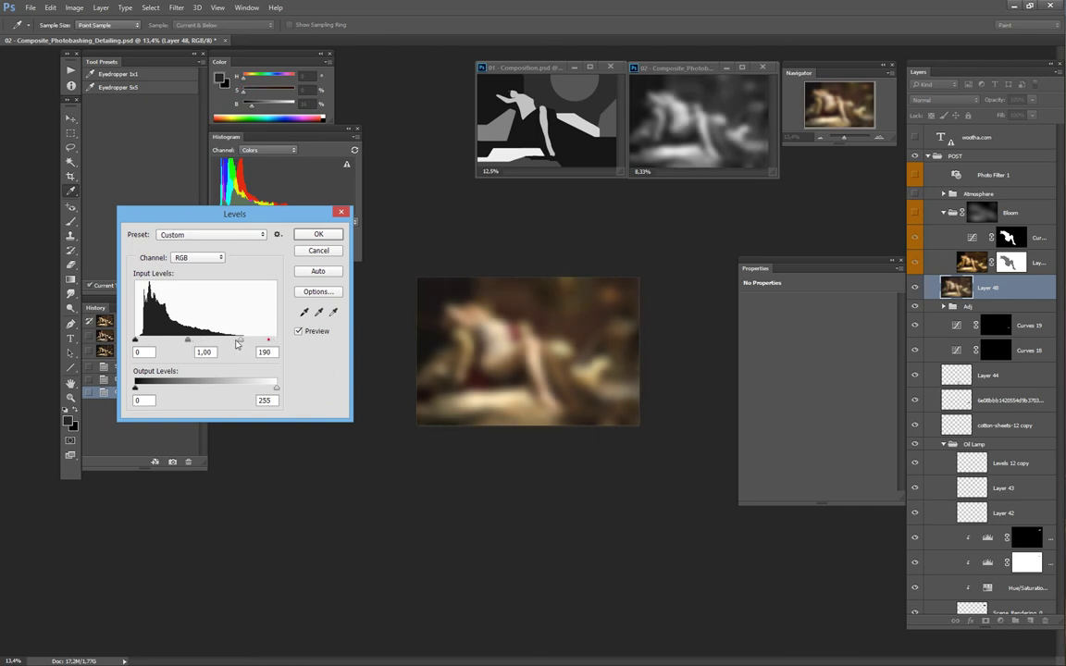
drag(136, 341, 193, 343)
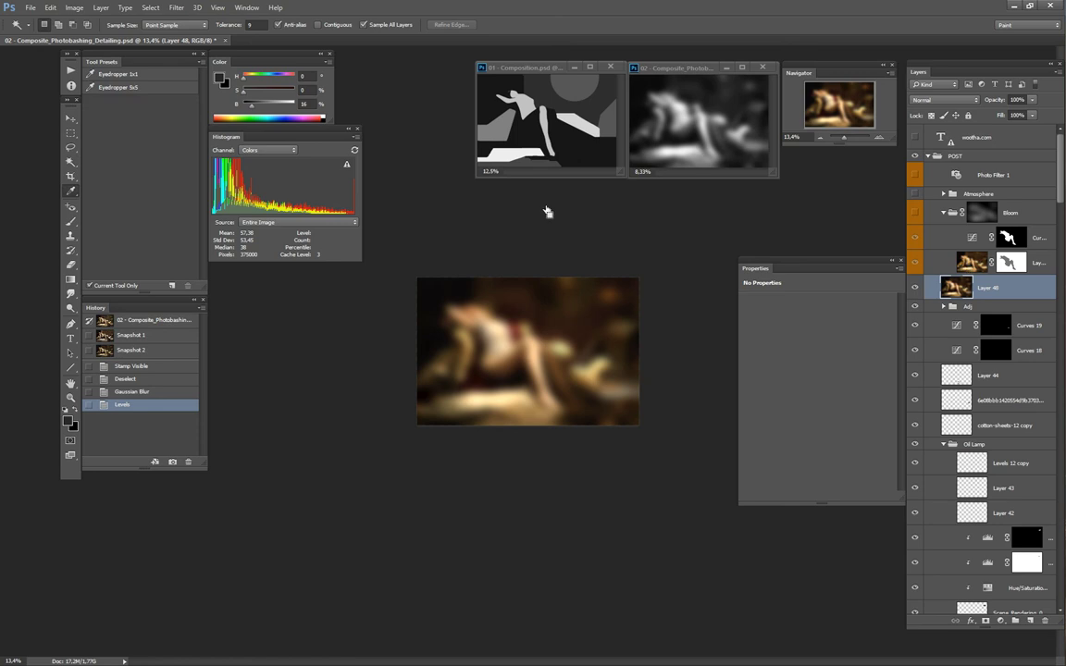
key(ctrl+u)
drag(156, 228, 167, 231)
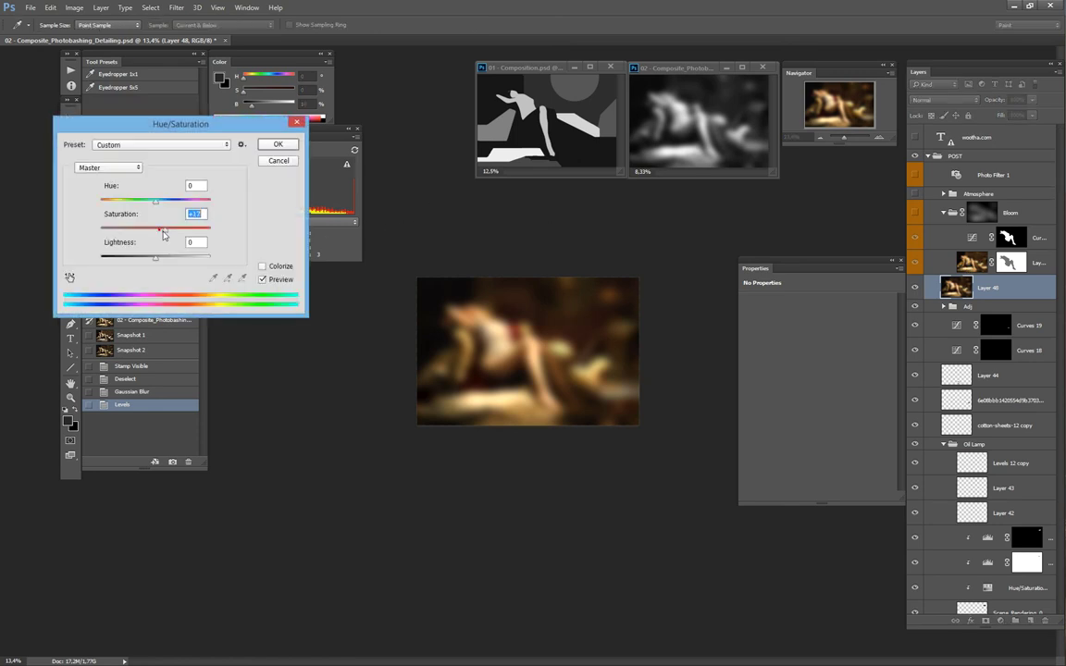
Step: Set Layer 48 to Linear Dodge (Add) at 14% opacity and give it an all-black mask
click(274, 144)
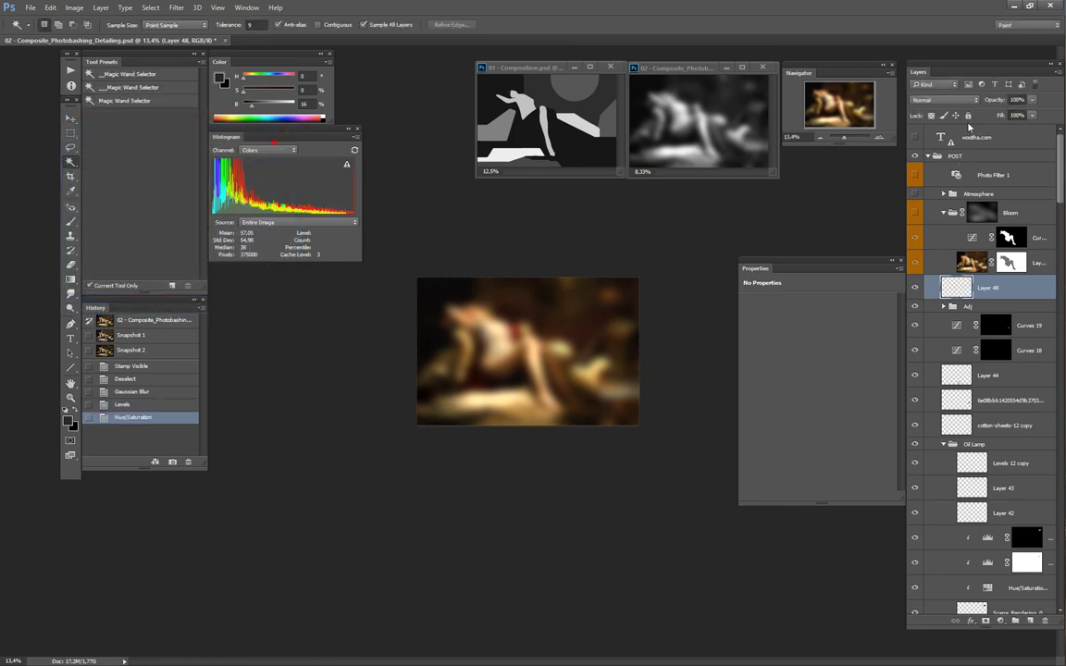
click(944, 99)
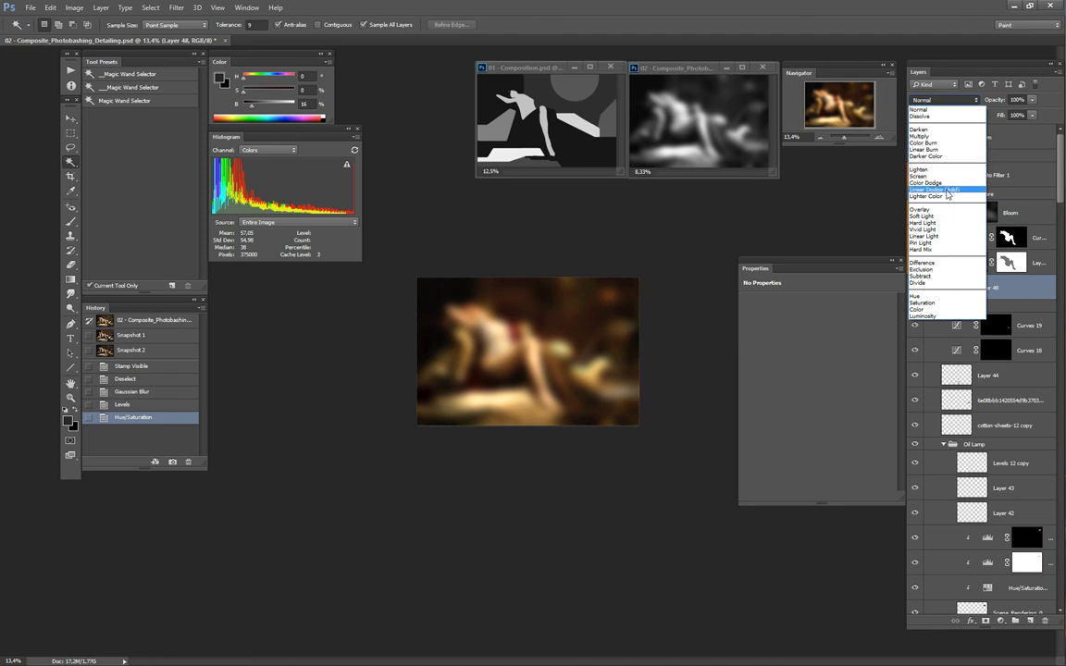
click(947, 190)
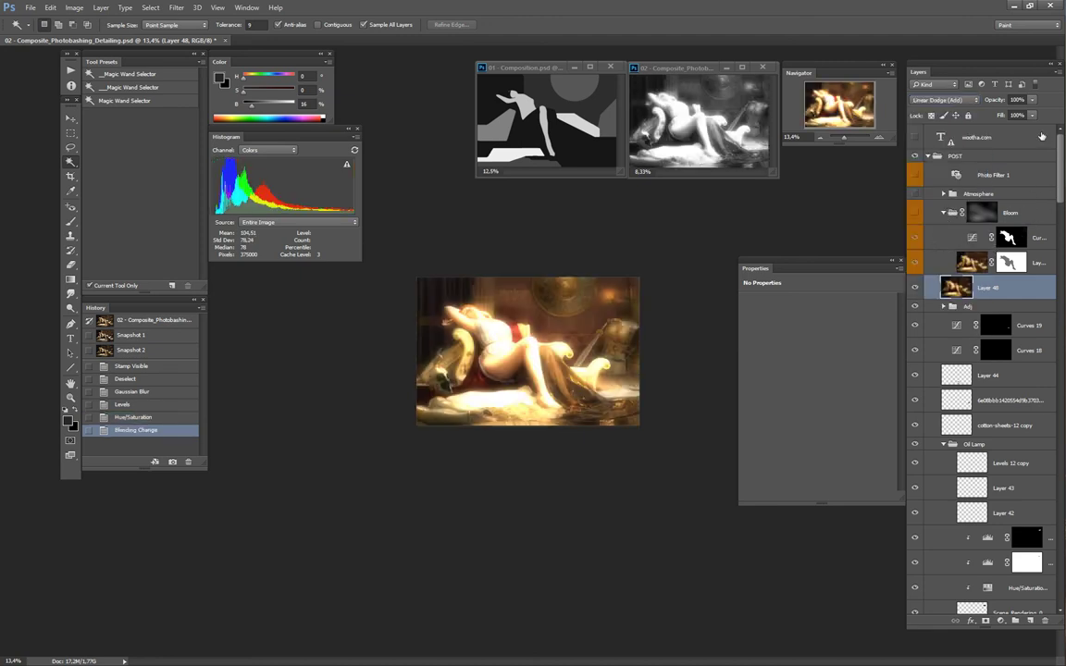
key(1)
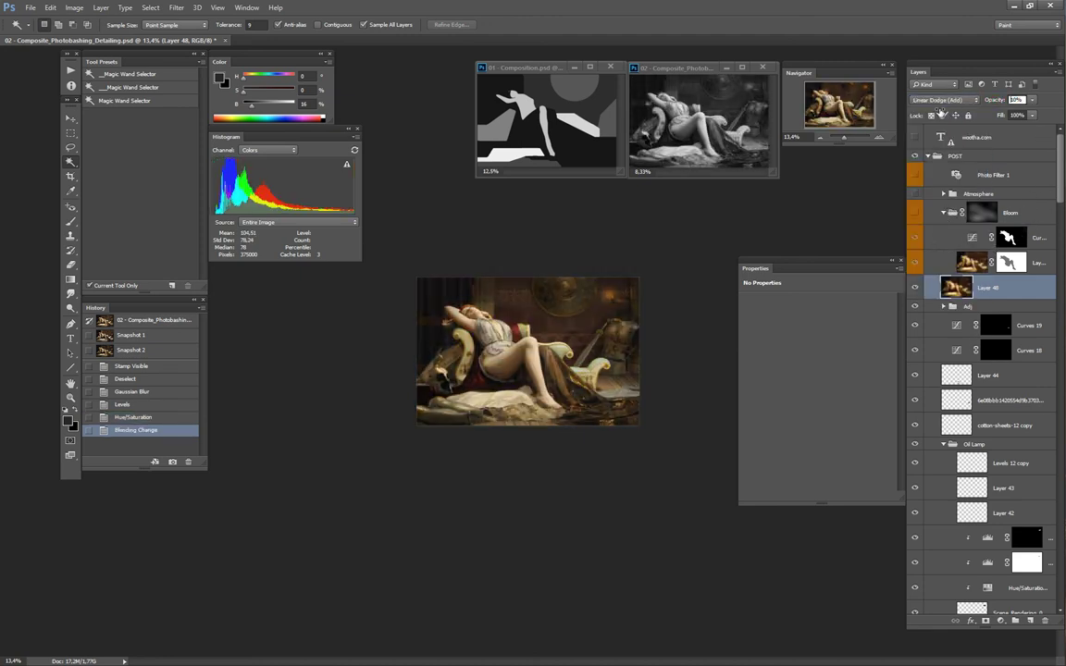
key(2)
key(Return)
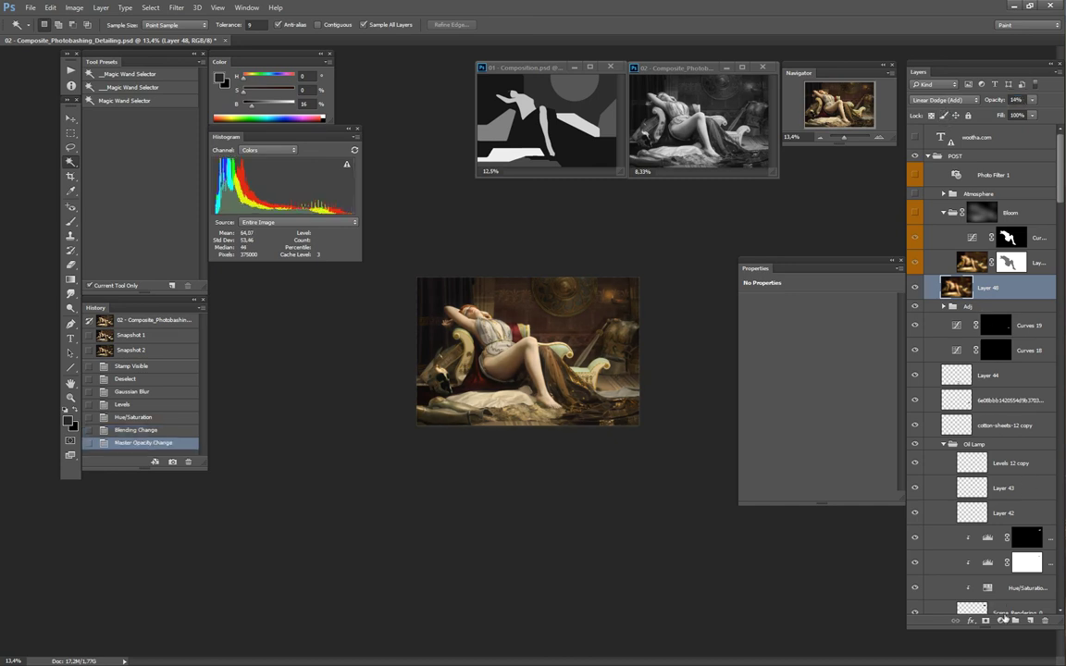
alt+click(1000, 620)
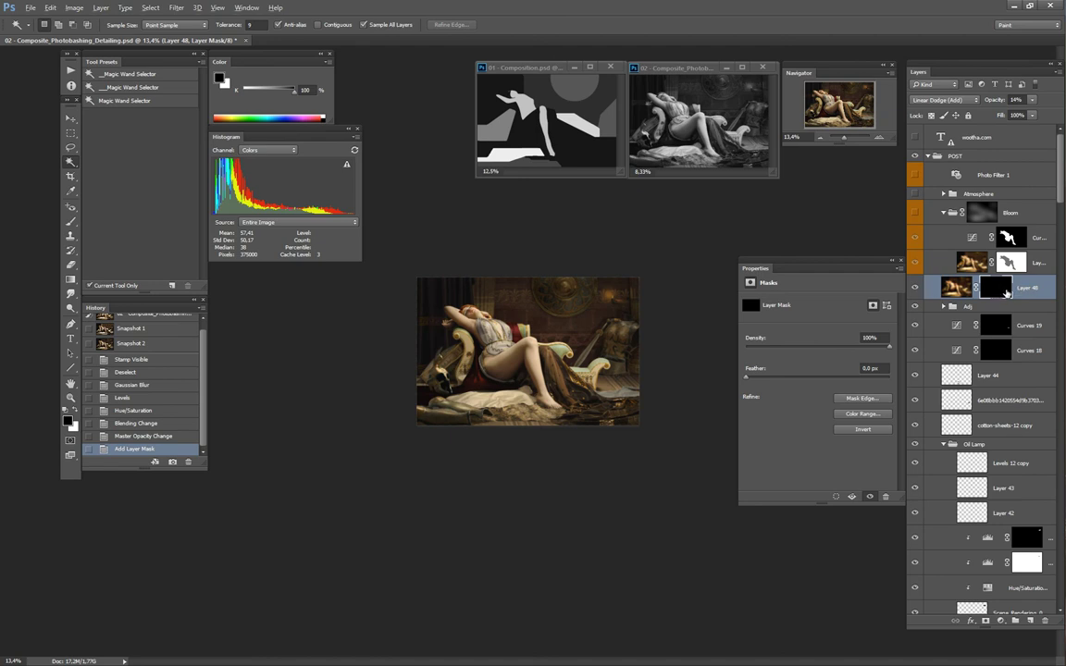
Step: Paste a full-canvas greyscale copy of the painting into Layer 48's mask, undoing an initial wrong paste
alt+click(995, 290)
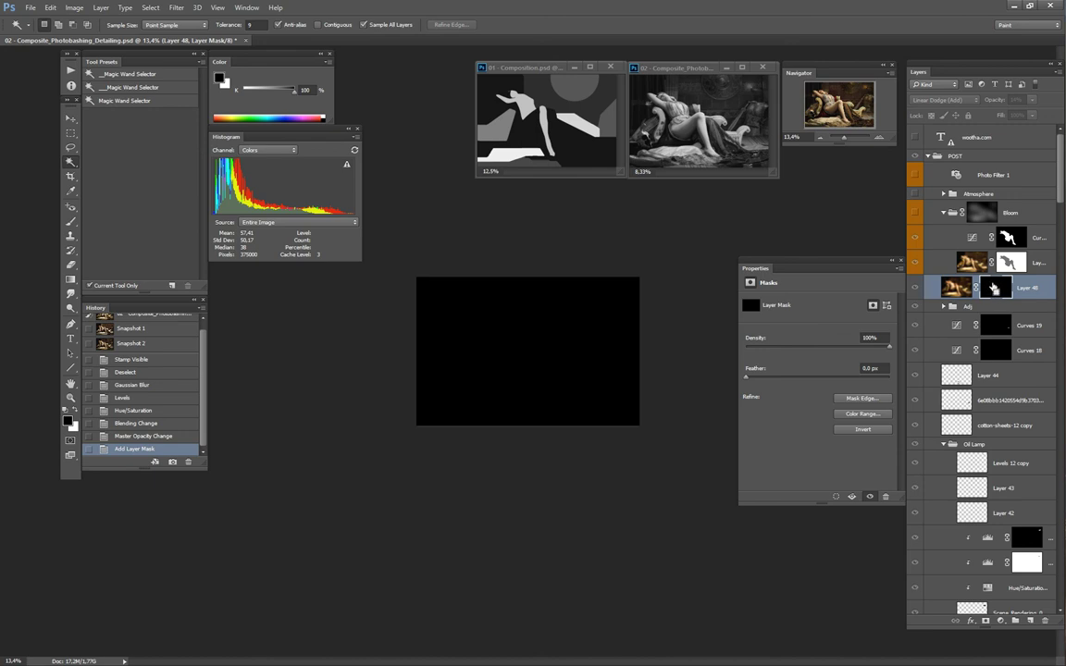
key(ctrl+shift+v)
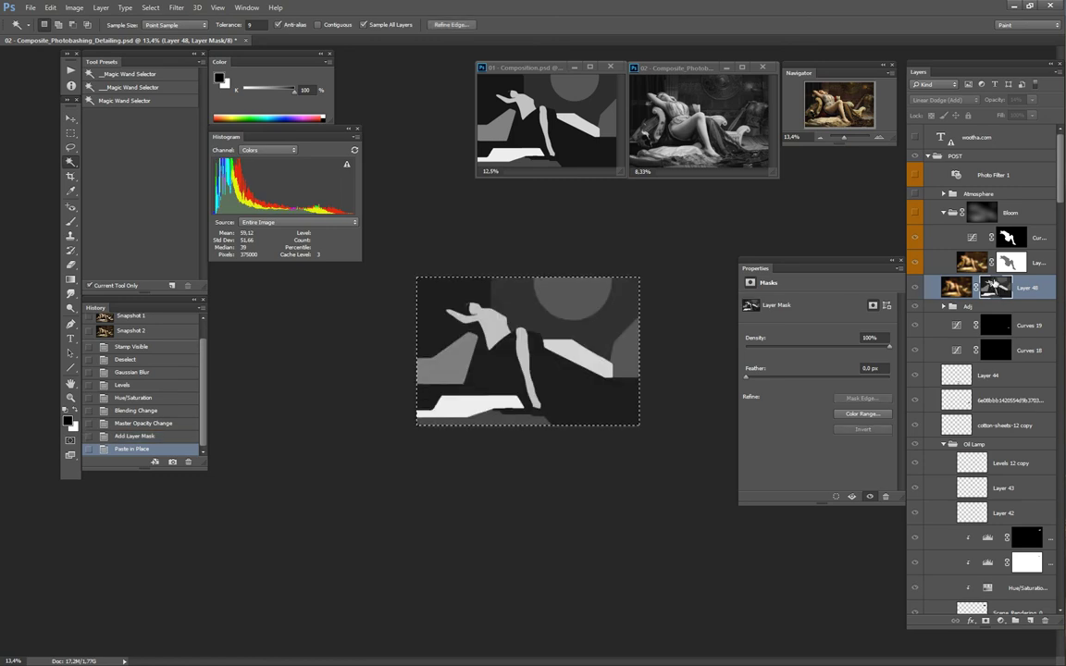
key(ctrl+z)
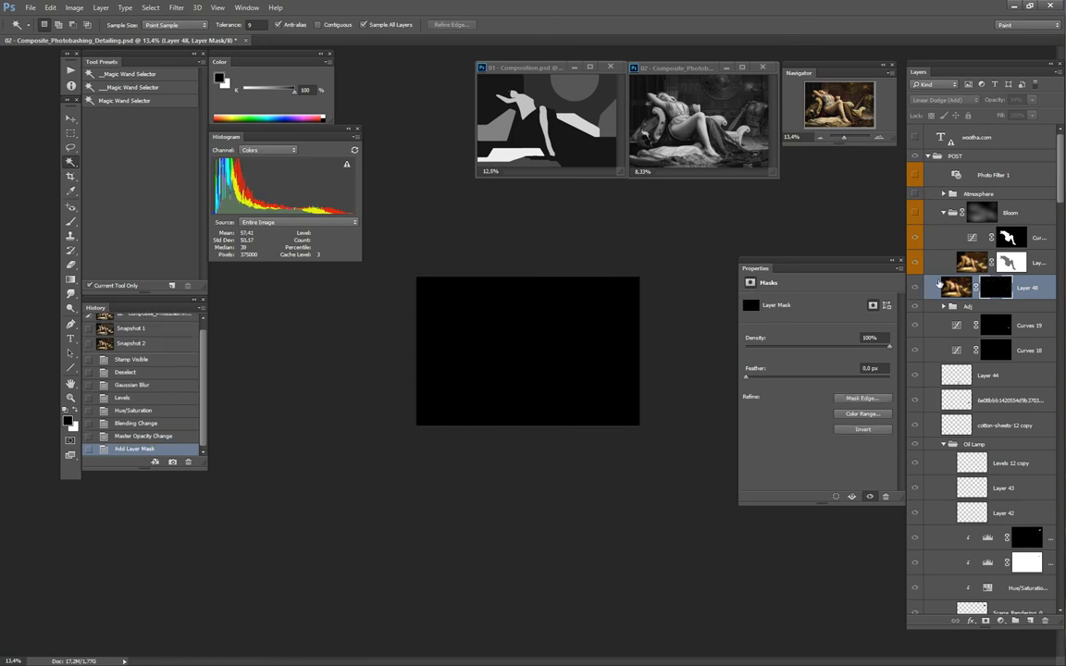
click(960, 289)
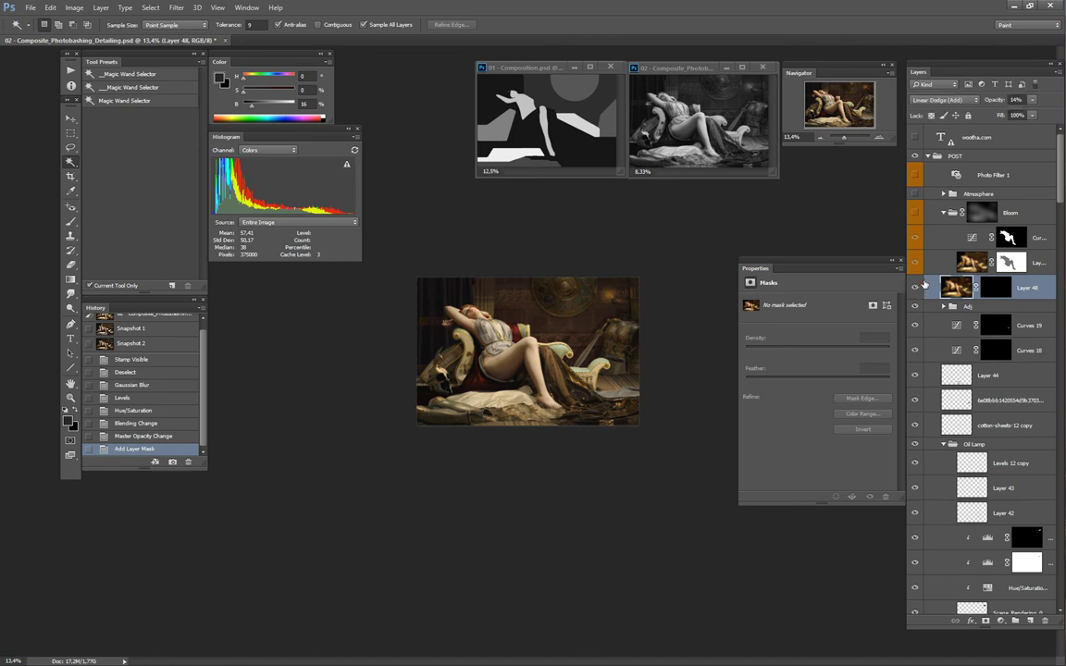
key(ctrl+a)
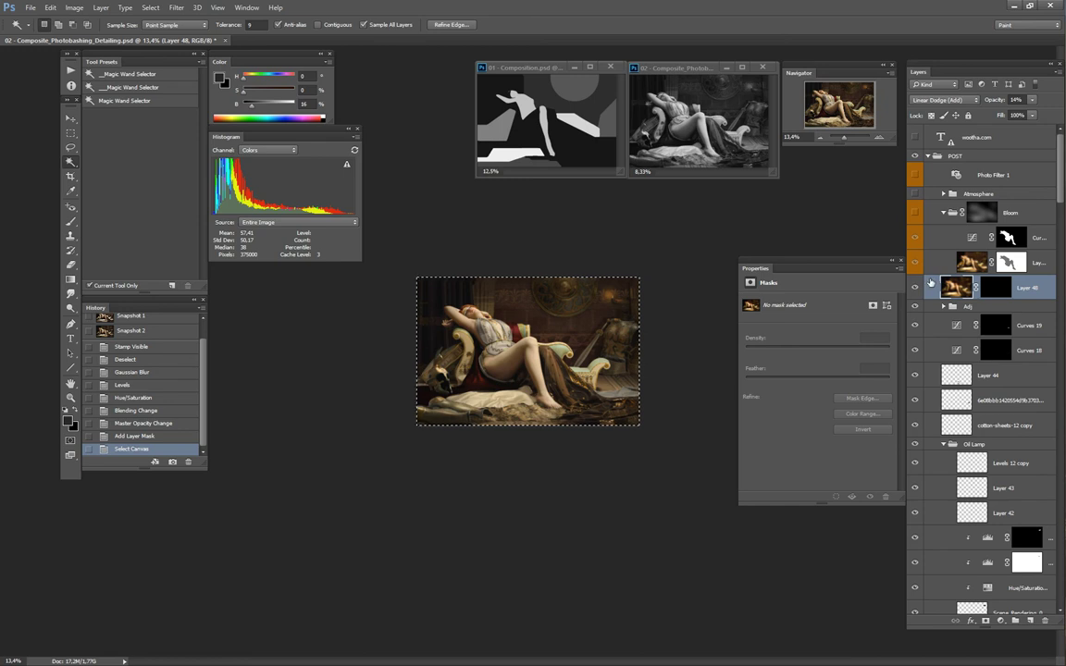
click(997, 289)
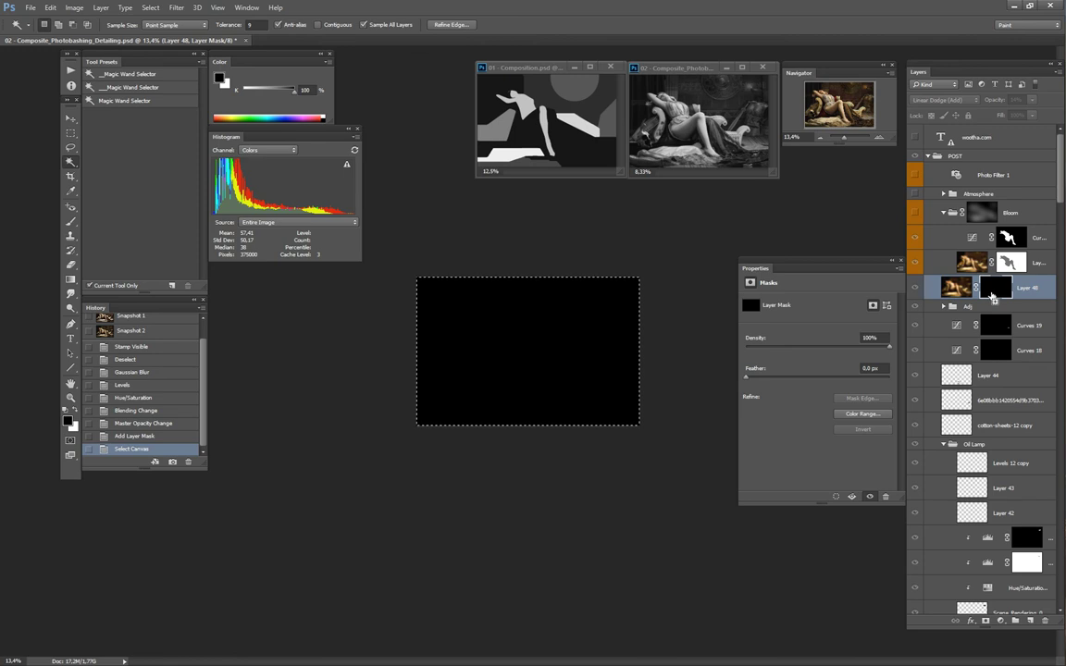
key(ctrl+shift+v)
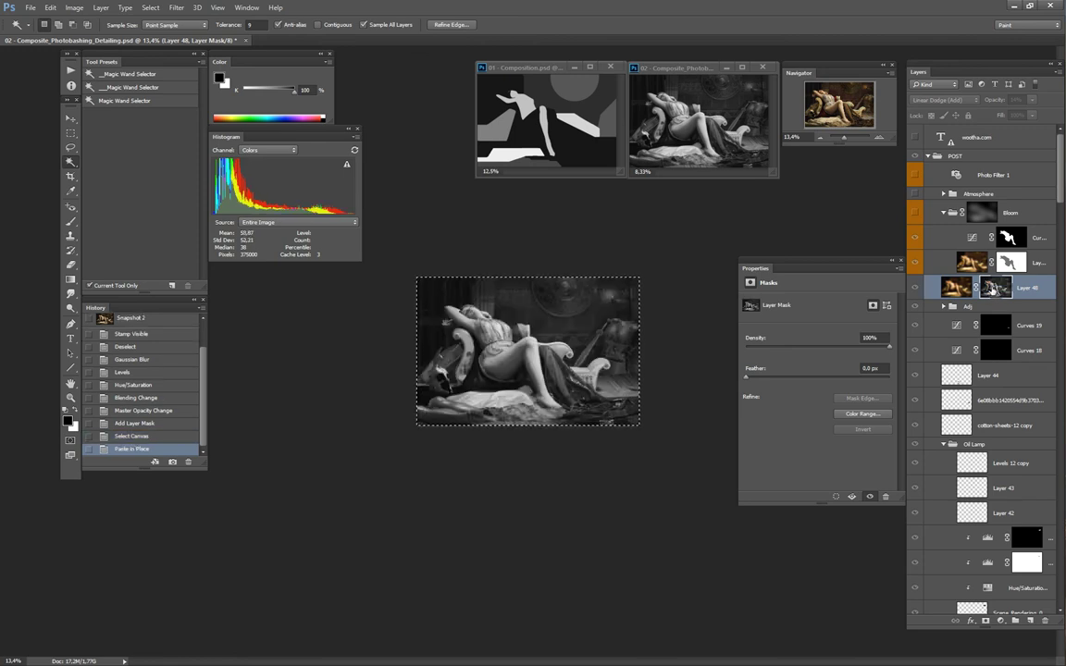
key(ctrl+d)
Step: Apply Levels to Layer 48's mask, raising the black point and lowering the white point
key(ctrl+l)
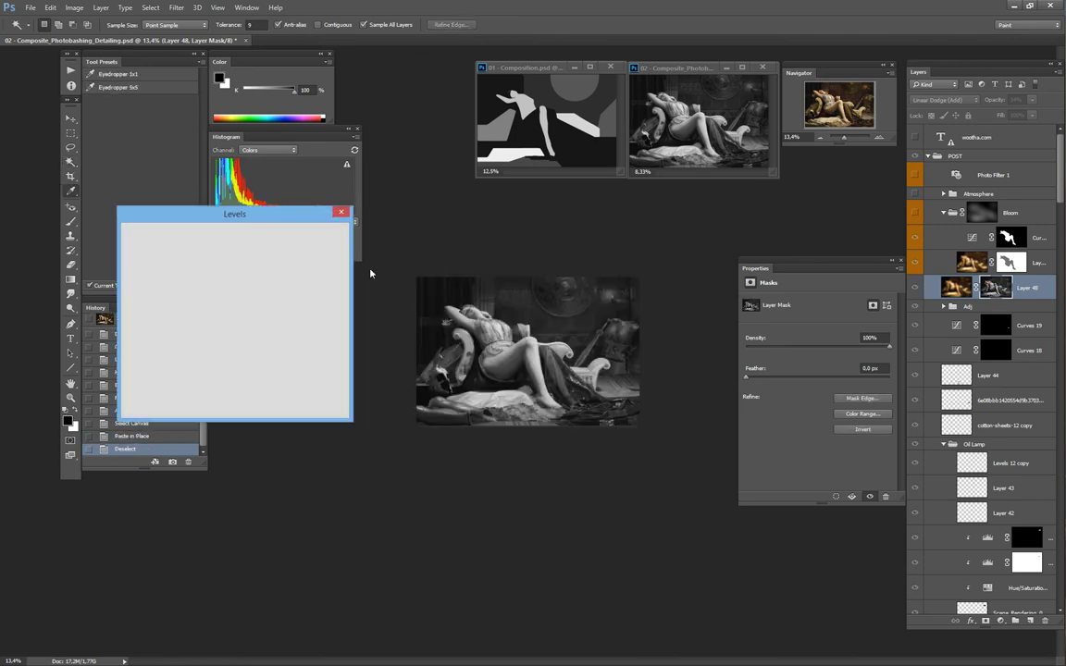
drag(137, 339, 209, 339)
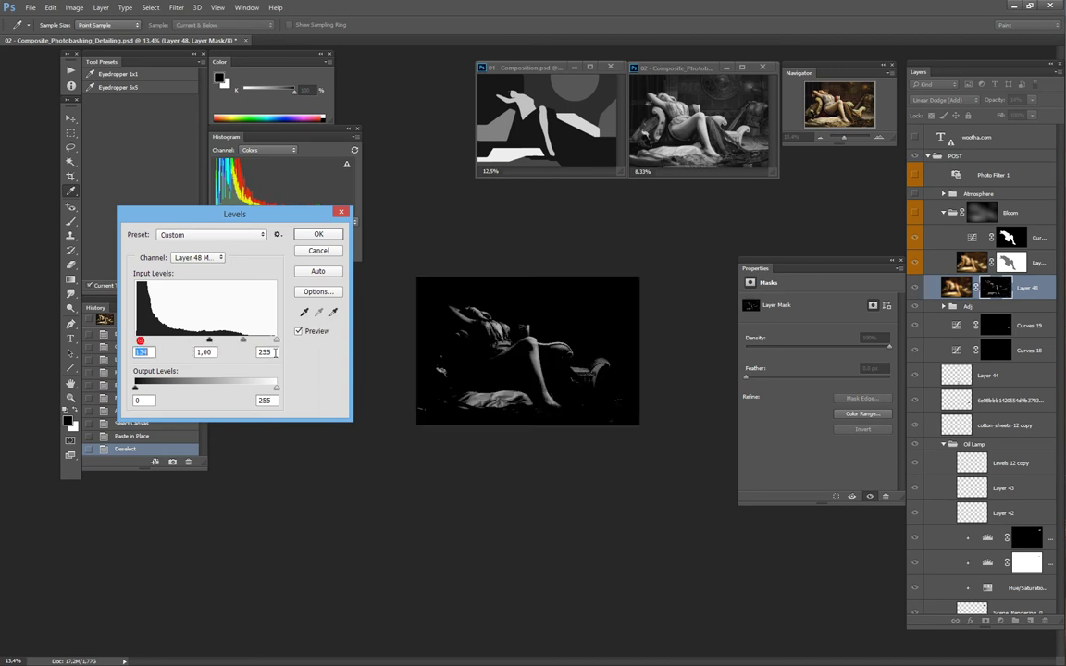
drag(276, 339, 205, 340)
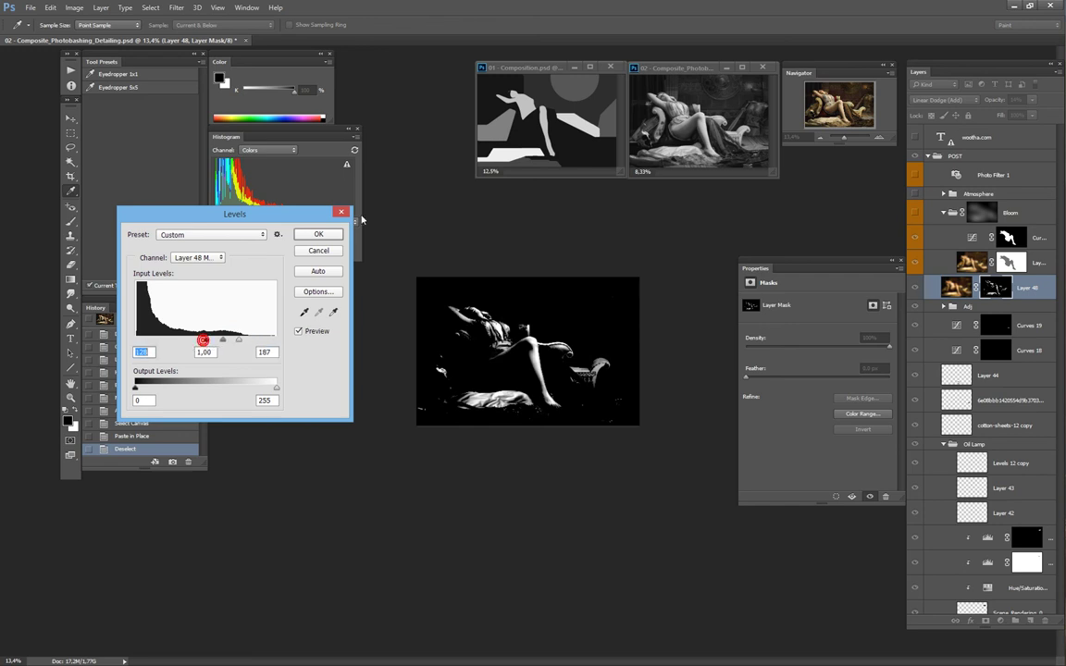
key(Return)
key(w)
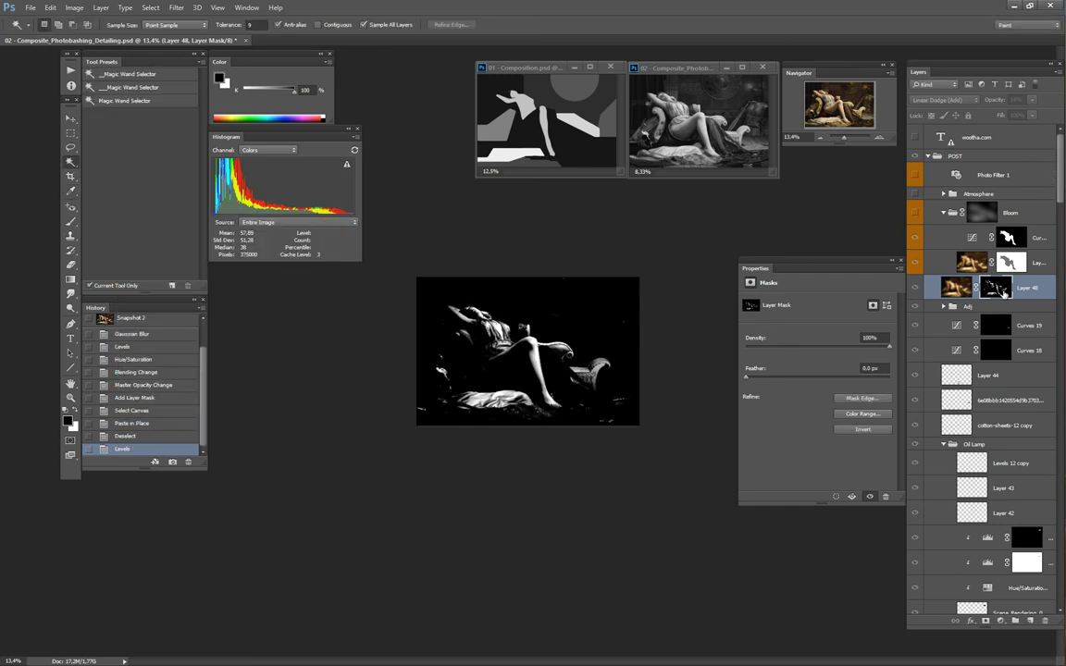
shift+click(997, 288)
Step: Feather Layer 48's mask and raise the layer's opacity to 100%
shift+click(996, 290)
click(963, 290)
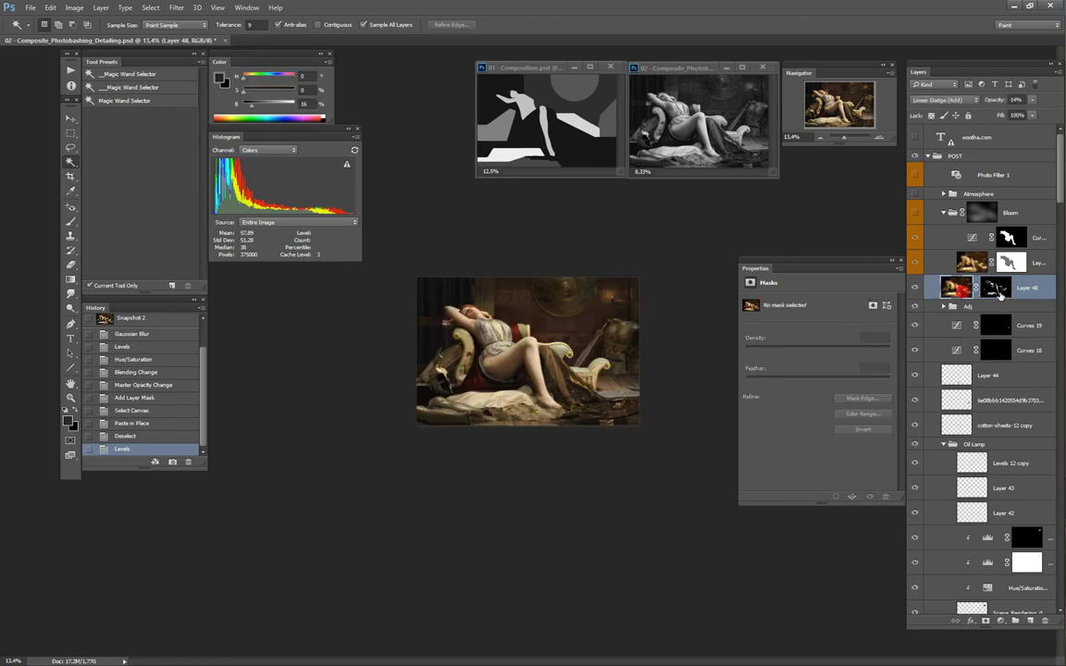
click(1002, 291)
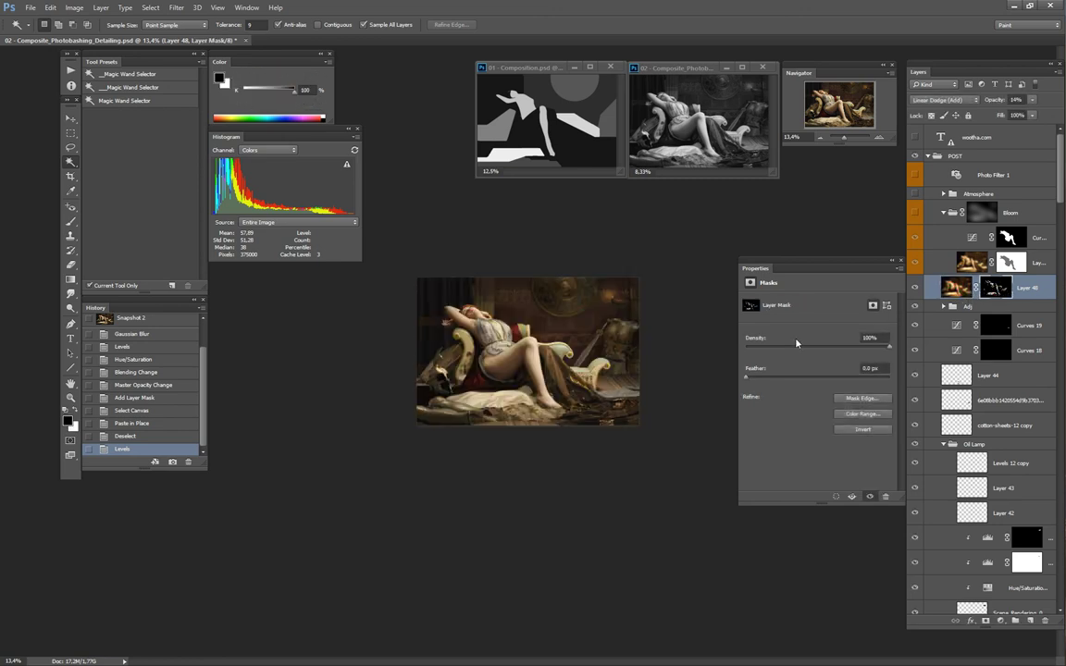
drag(770, 380, 824, 377)
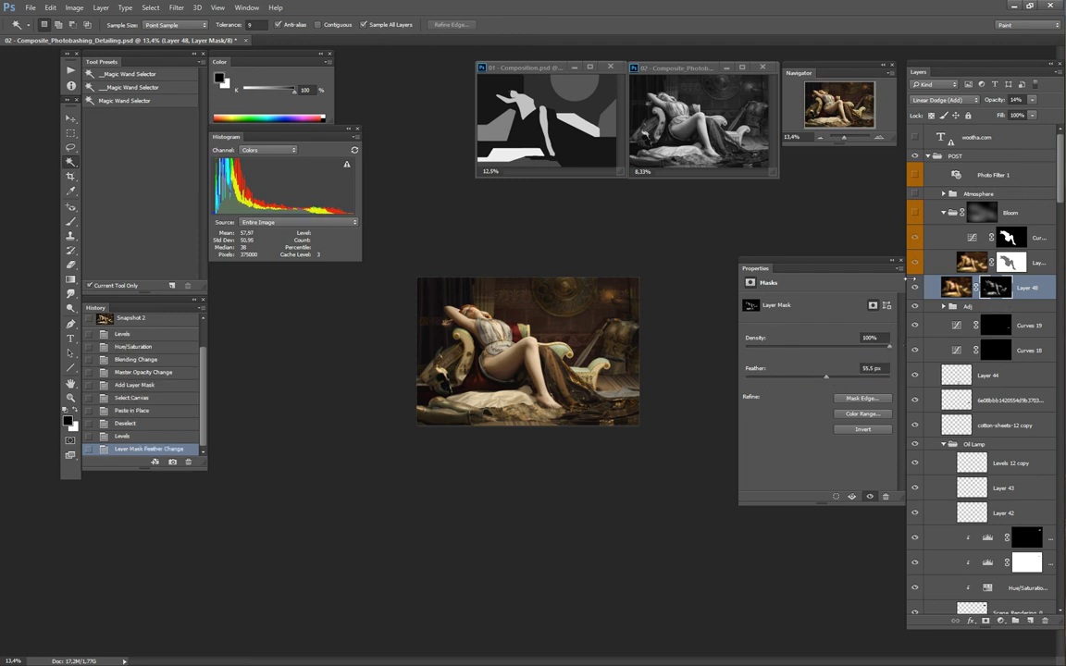
click(1017, 99)
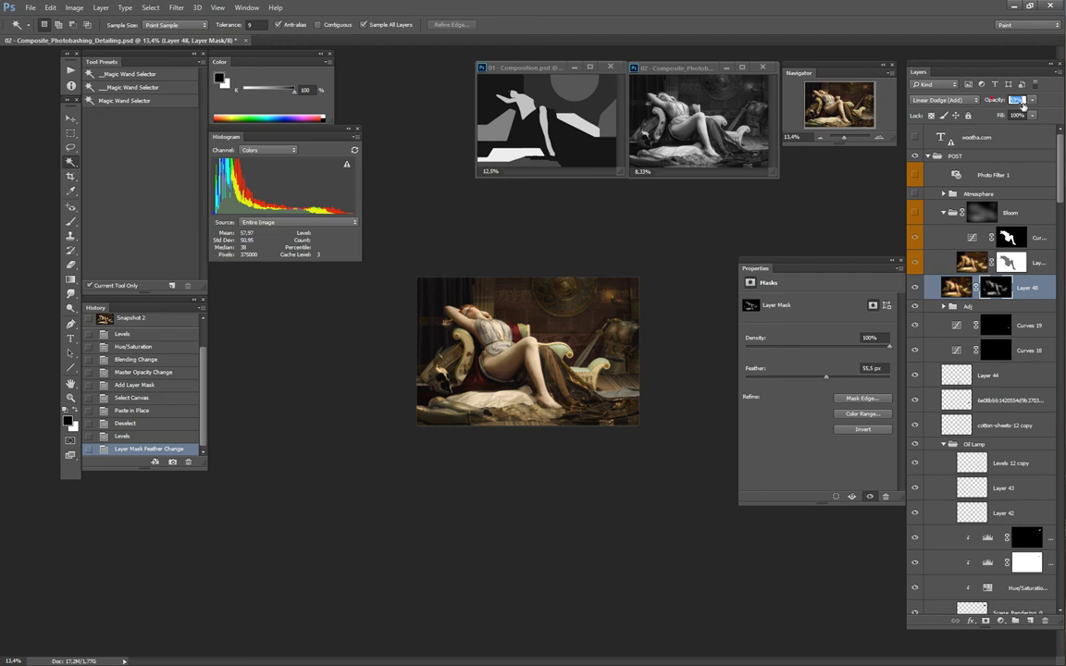
text(97)
key(Return)
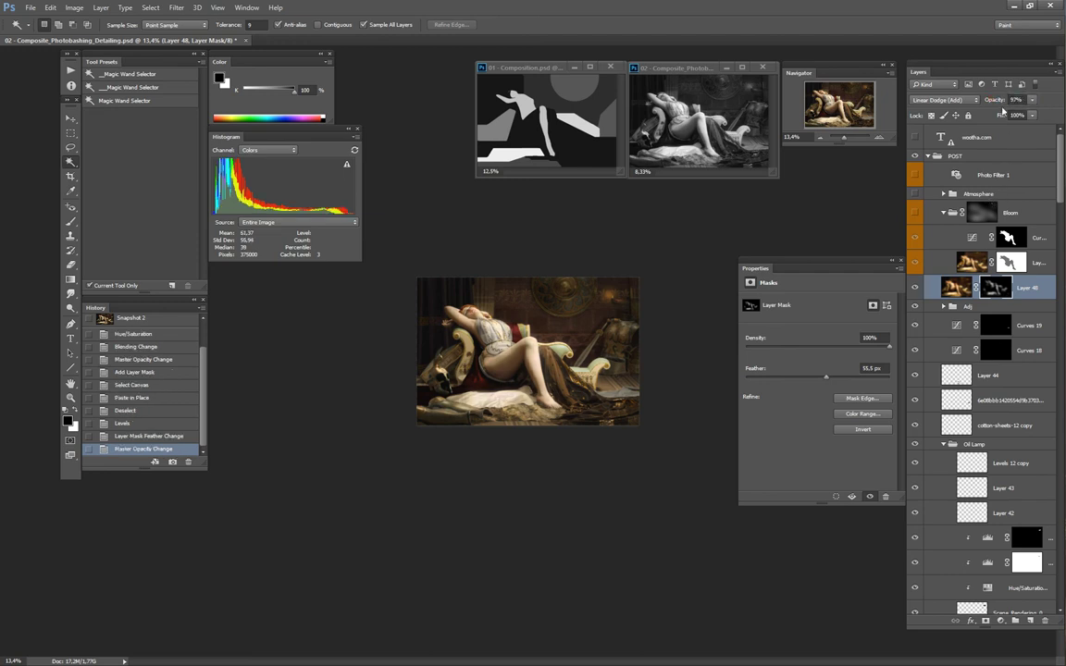
key(0)
Step: Increase the mask feather to about 148 px, compare with Layer 48 hidden, and apply the mask
drag(826, 377, 839, 382)
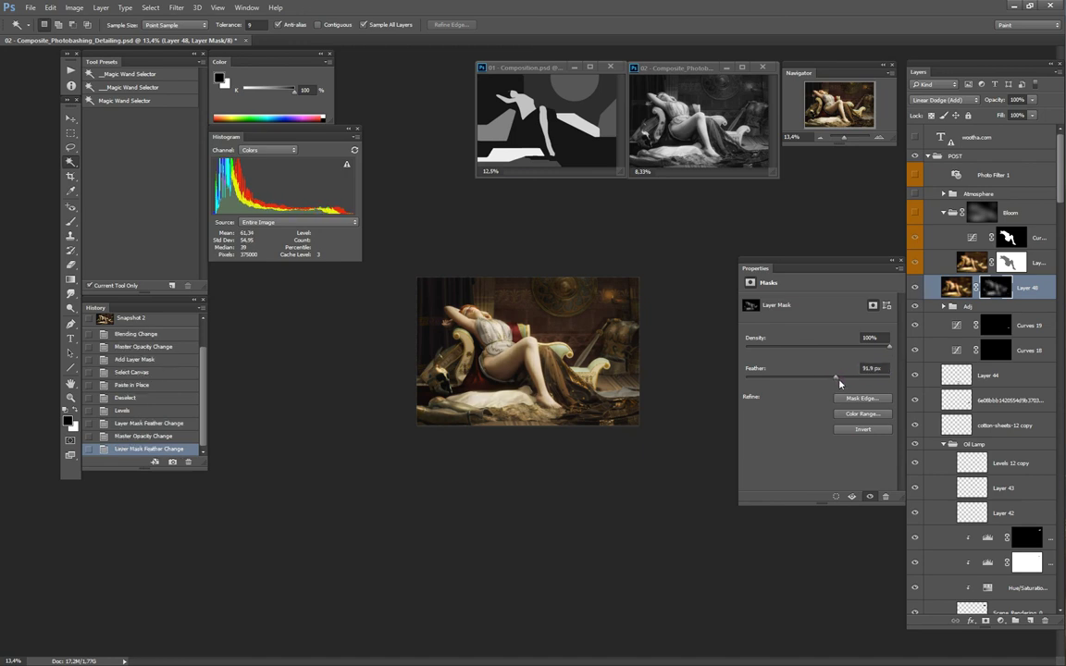
drag(840, 382, 847, 377)
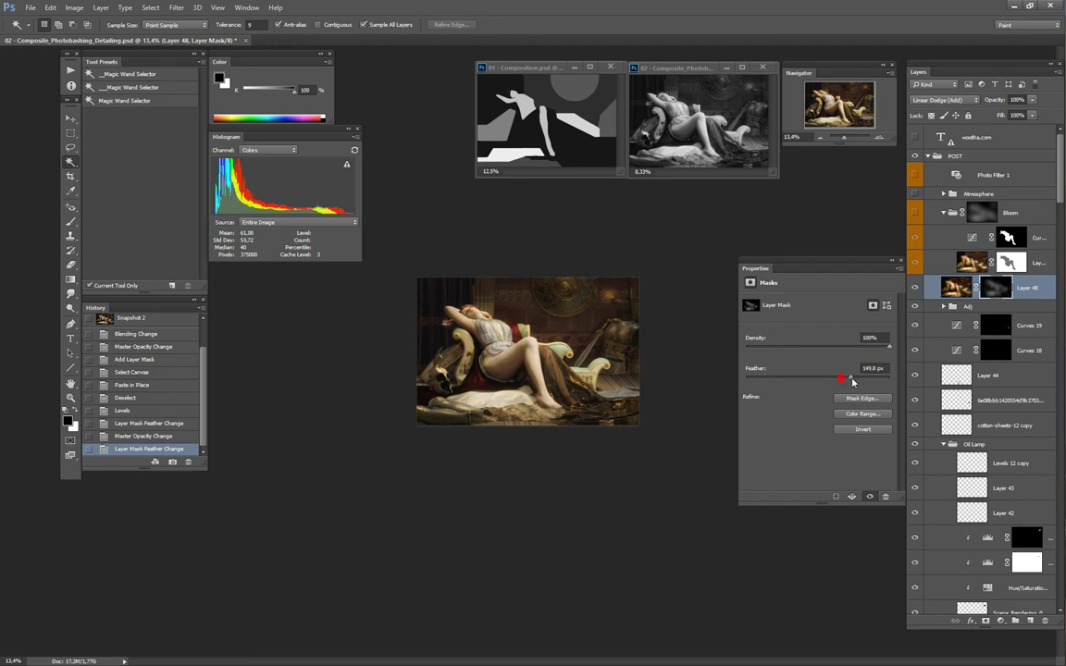
click(916, 289)
click(916, 289)
drag(842, 381, 853, 381)
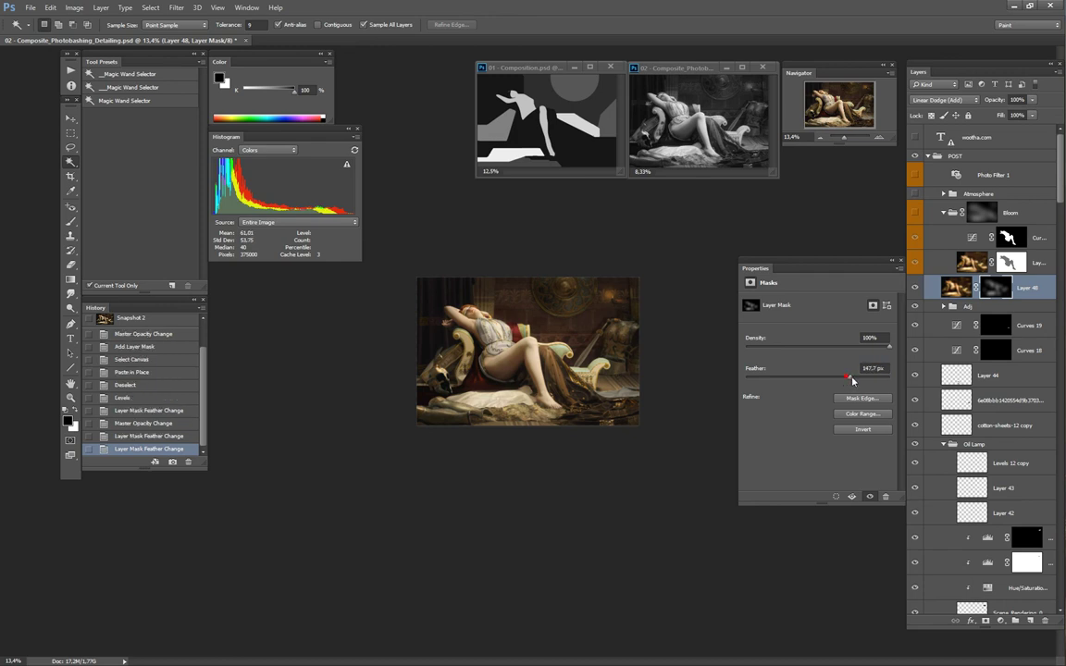
click(922, 295)
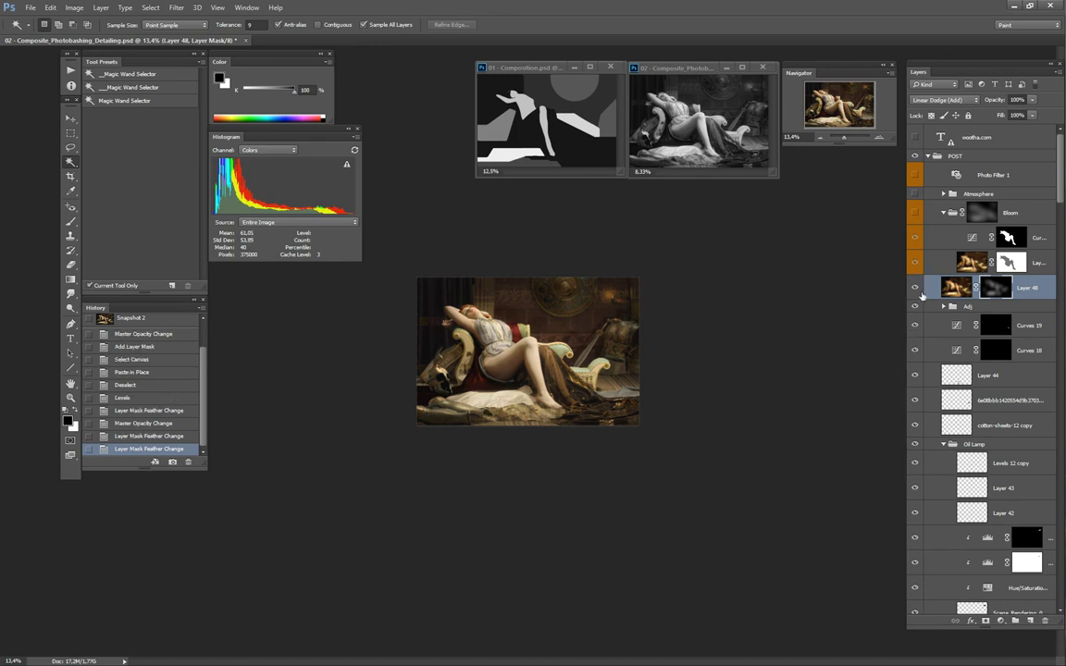
click(916, 290)
click(917, 290)
click(1046, 620)
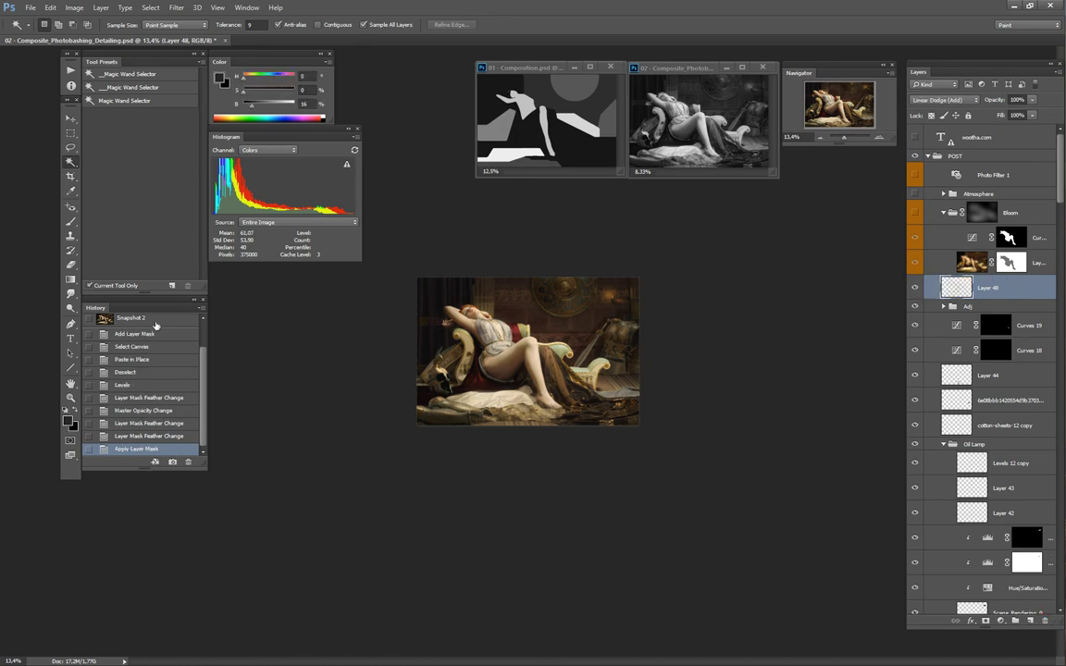
Step: Revert the painting to Snapshot 2 and switch the Bloom group's visibility back on
drag(201, 361, 175, 336)
click(131, 345)
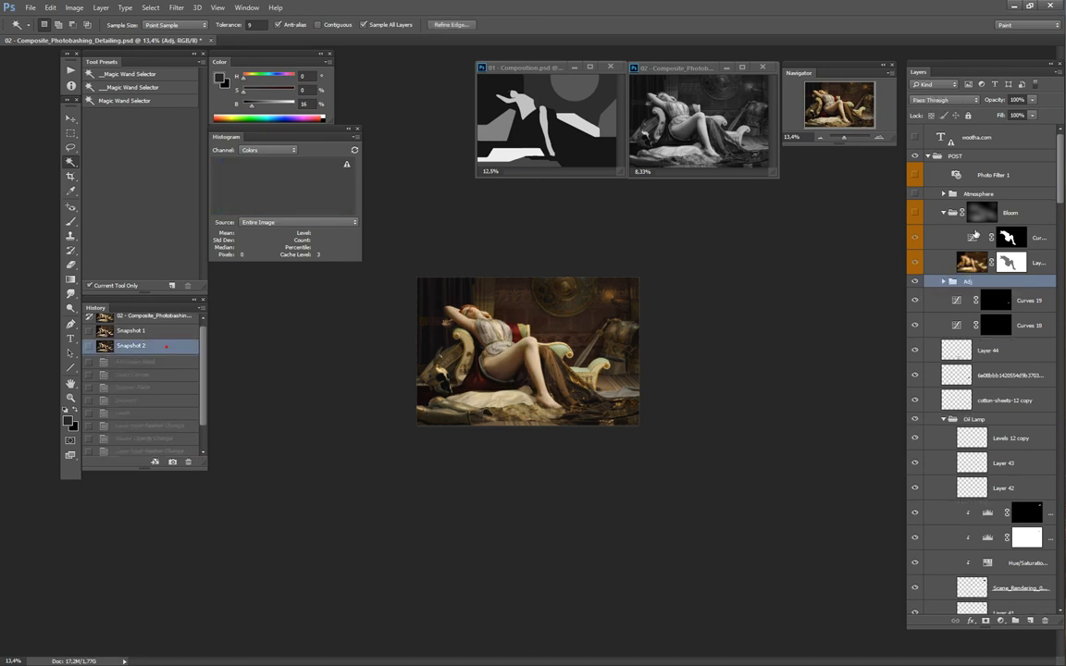
click(916, 213)
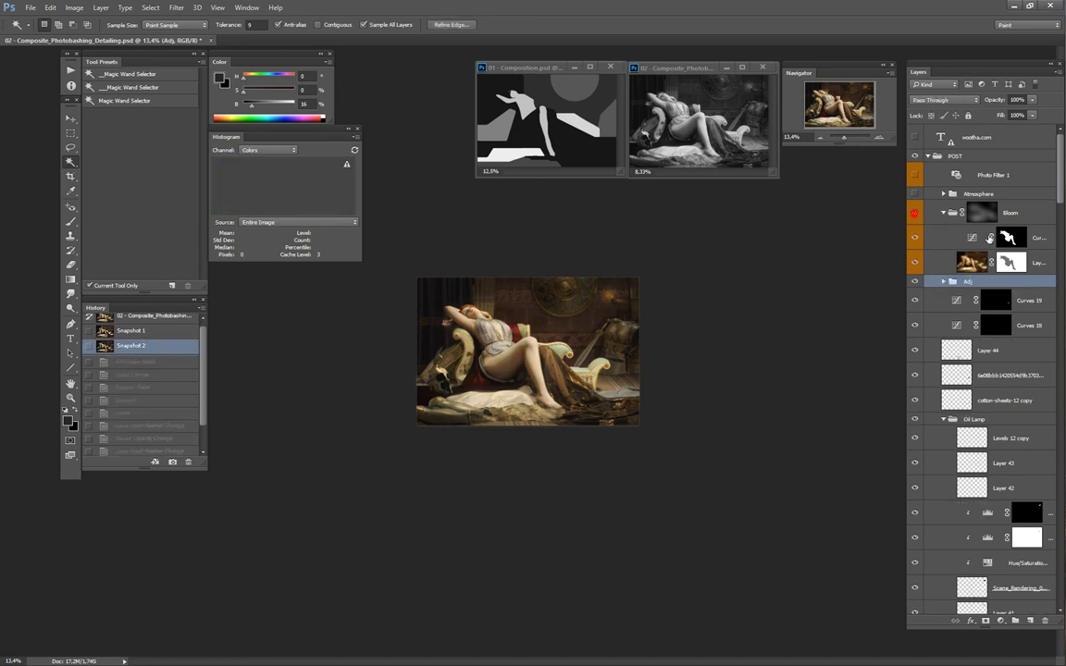
Step: Select Layer 46 and toggle its mask off and on to compare the glow
click(1043, 263)
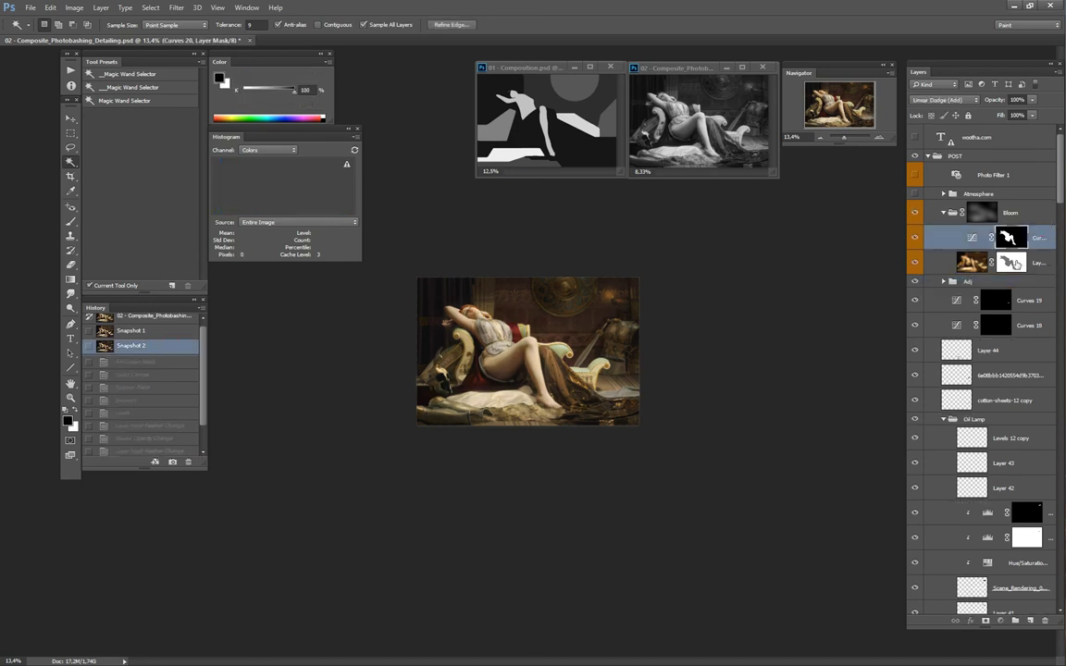
click(1013, 264)
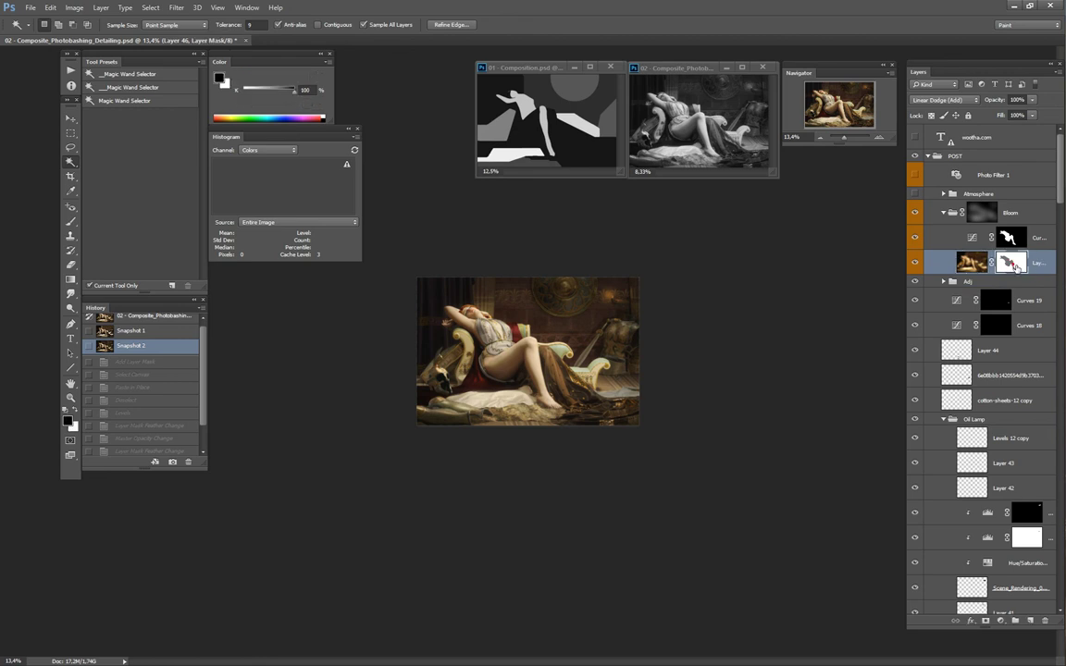
shift+click(1015, 266)
shift+click(1014, 264)
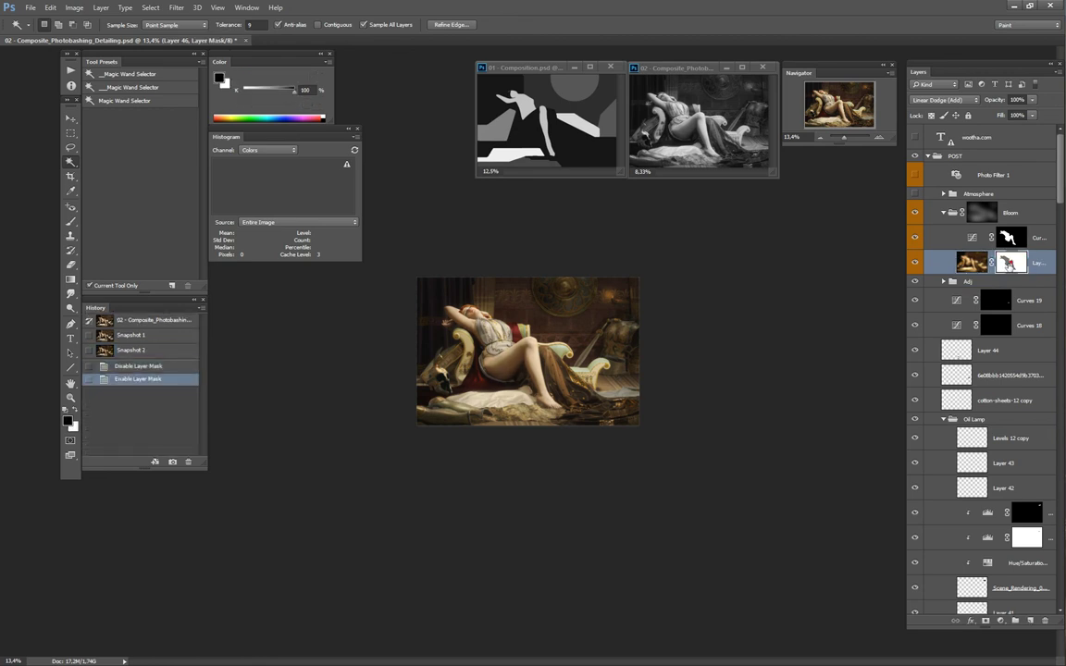
shift+click(1018, 265)
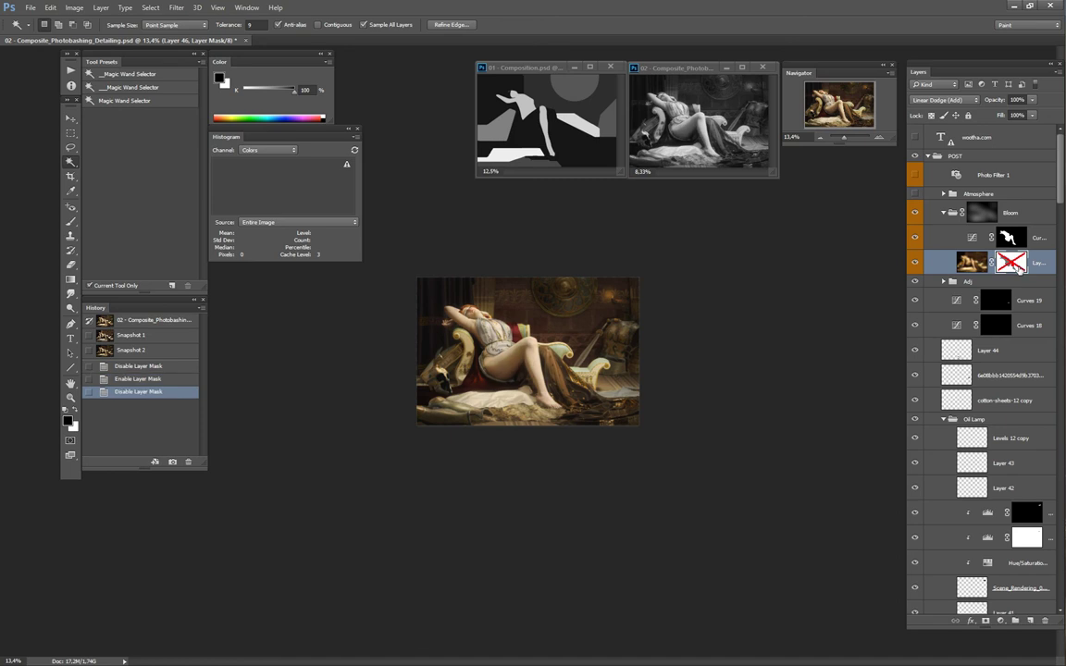
shift+click(1018, 266)
shift+click(1020, 267)
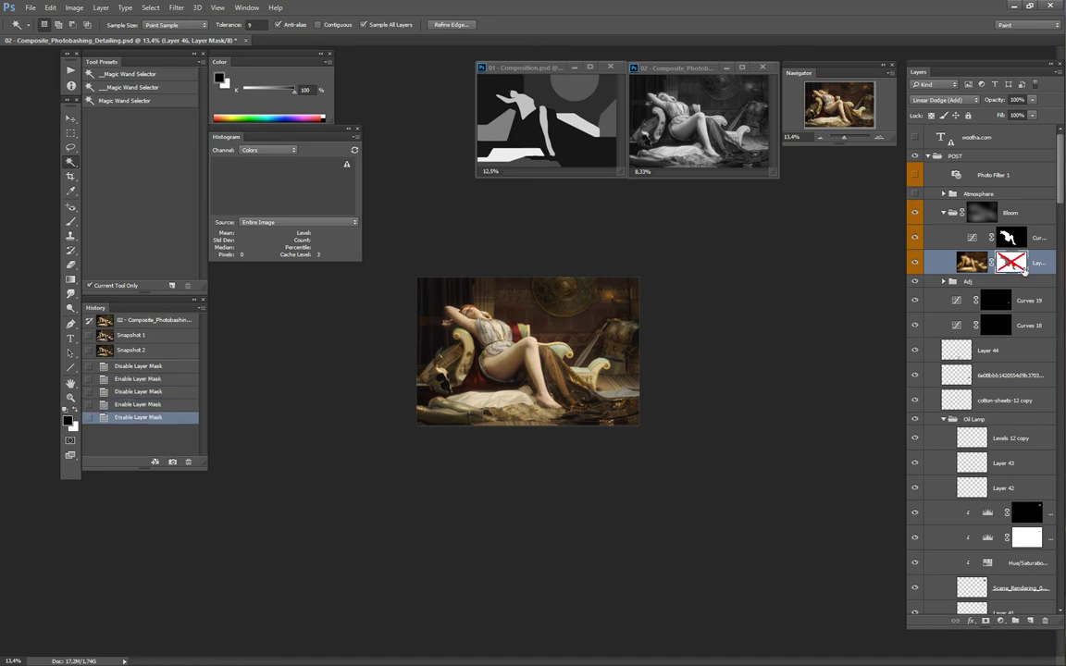
shift+click(1020, 266)
Step: View Layer 46's mask on its own, return to the composite, and collapse Bloom
double_click(1025, 267)
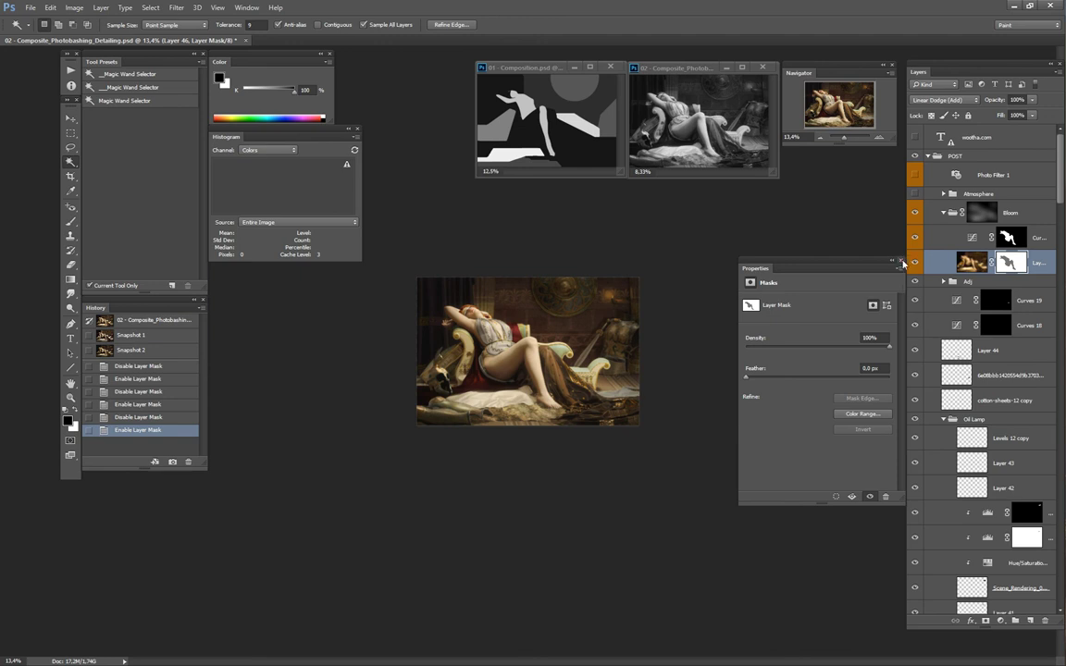
click(903, 263)
alt+click(1018, 265)
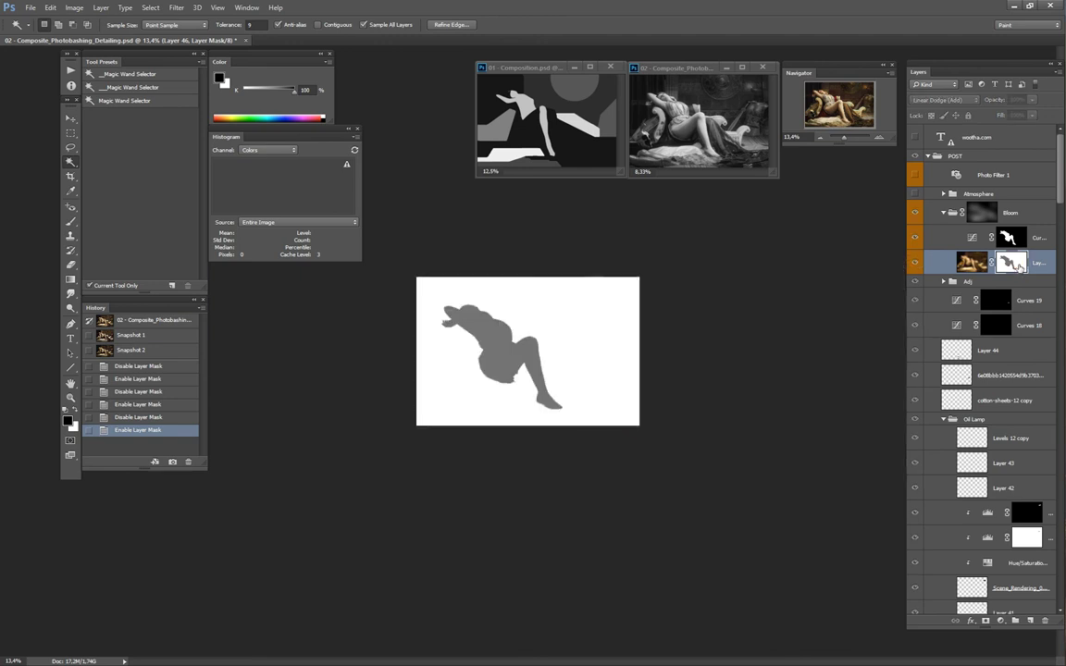
alt+click(1017, 266)
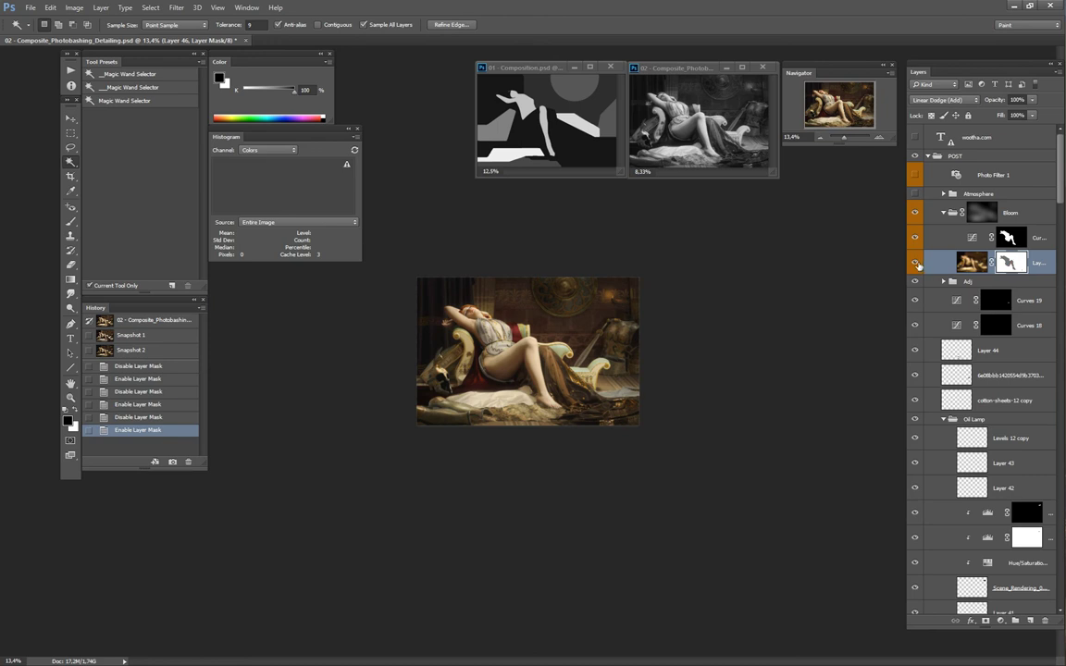
click(944, 212)
Step: Turn on and expand the Atmosphere group, select Particles, and fit the painting to the window
click(915, 195)
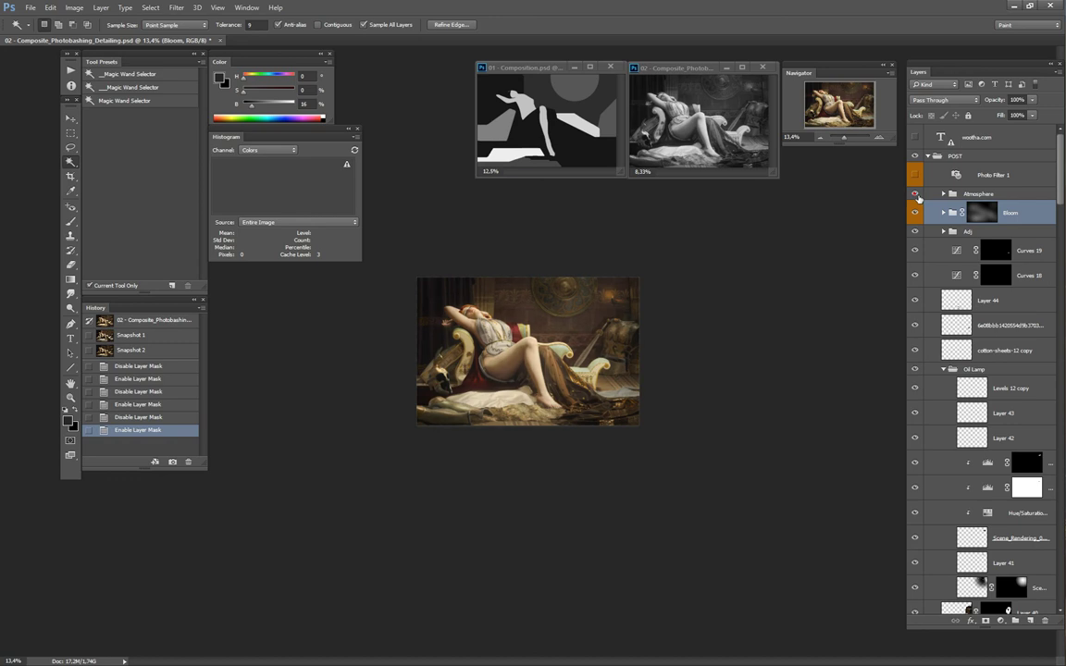
click(944, 194)
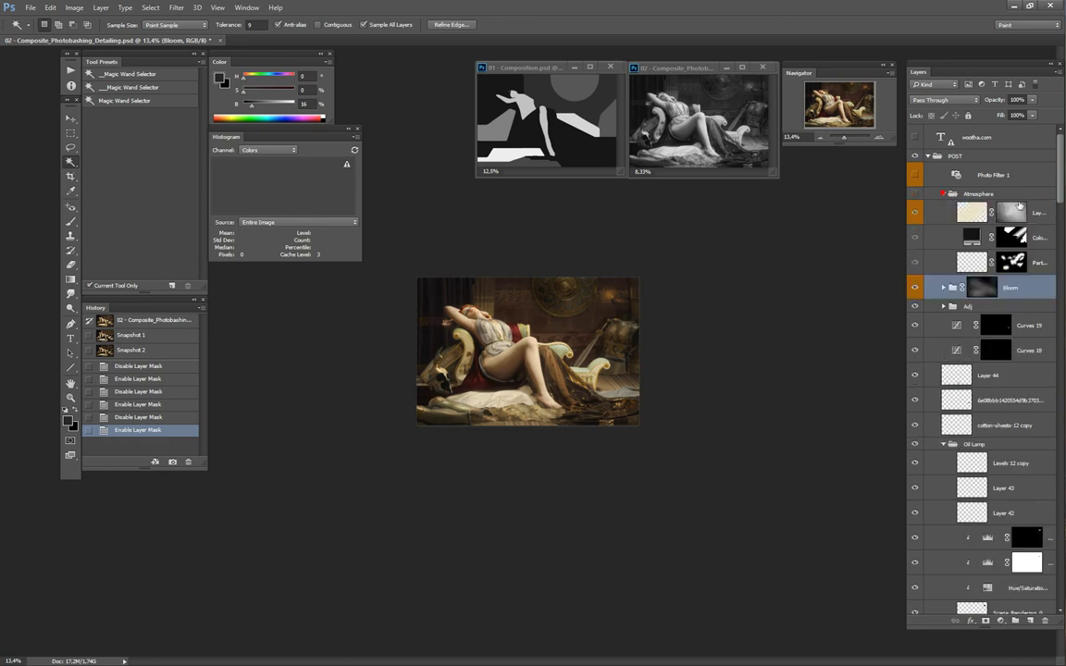
click(922, 212)
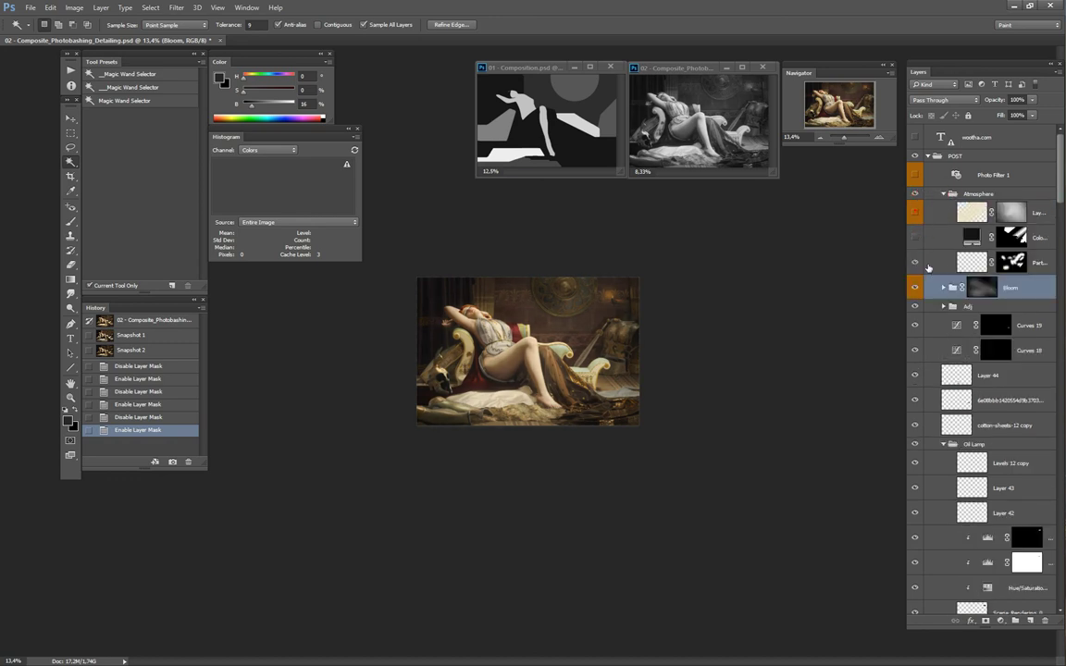
click(924, 262)
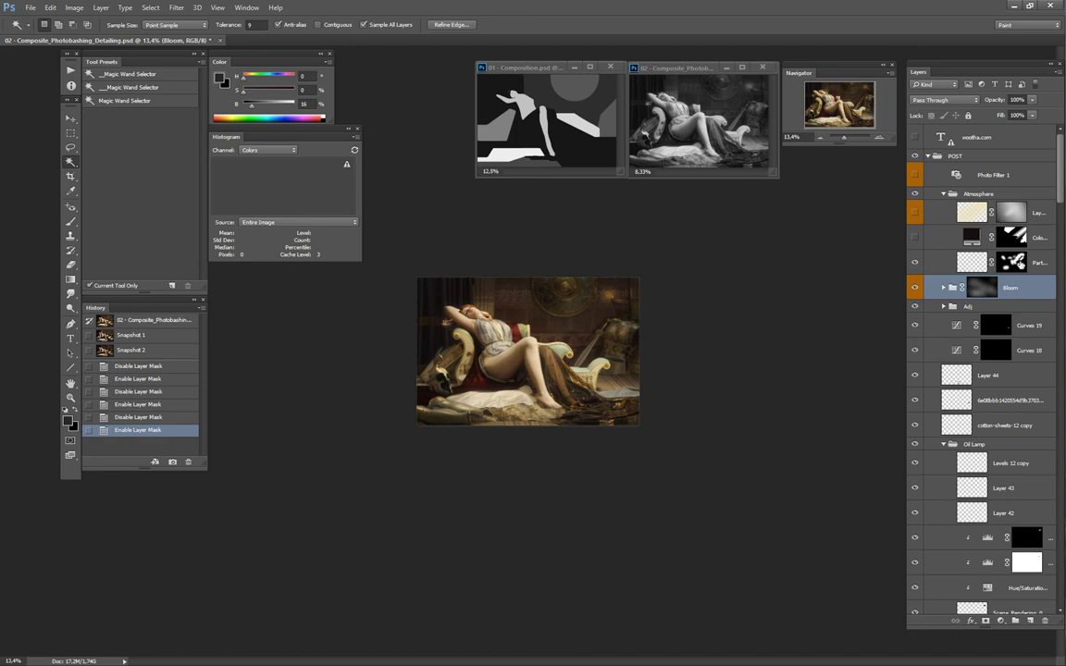
click(924, 263)
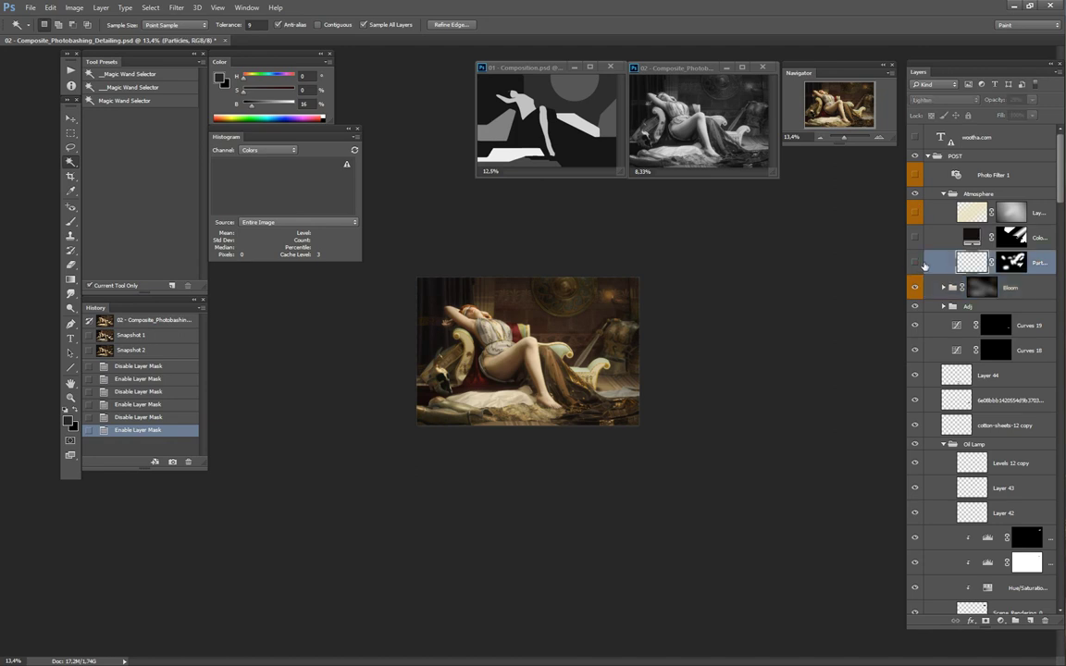
key(ctrl+0)
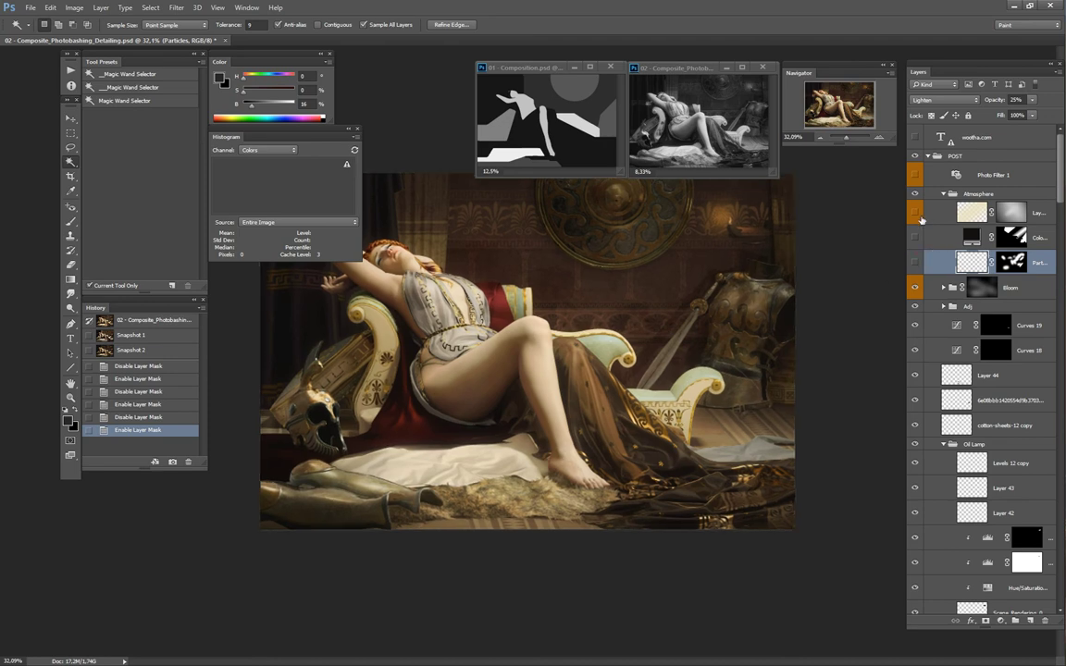
Step: Compare the Particles, top Atmosphere and Color Fill 2 layers with their visibility on and off
click(915, 262)
scroll(737, 304, down, 2)
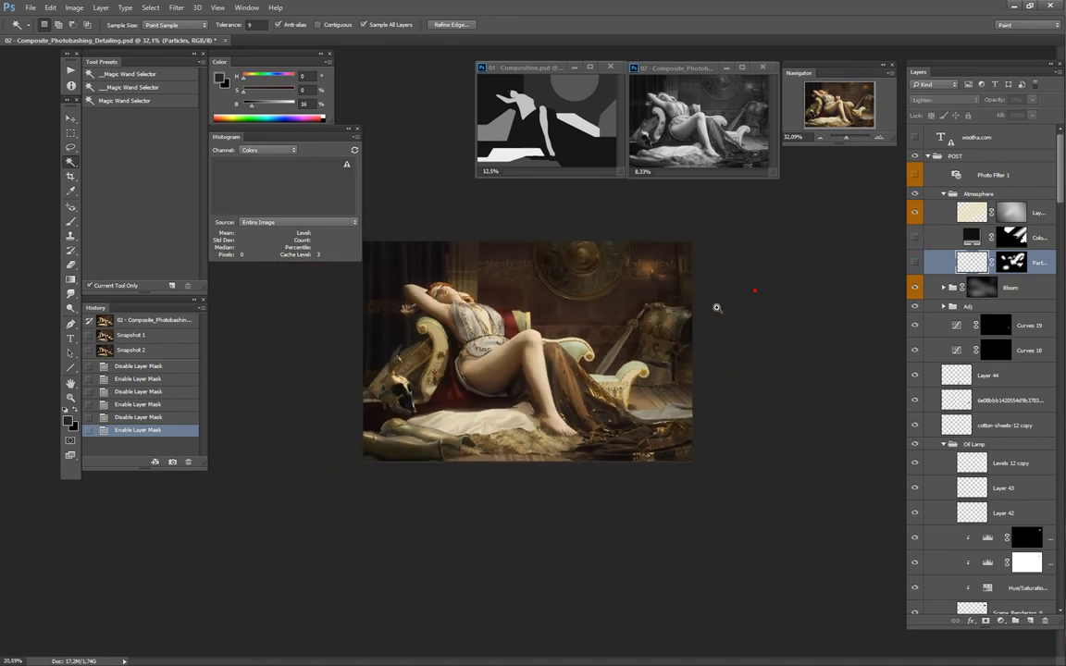
click(922, 216)
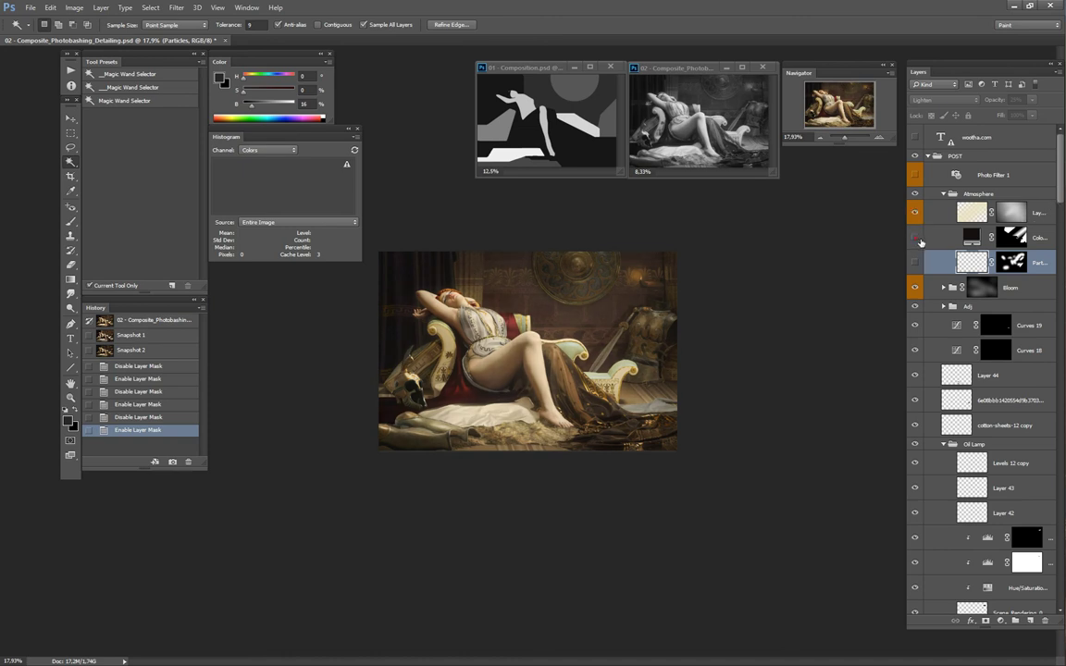
click(915, 238)
click(948, 238)
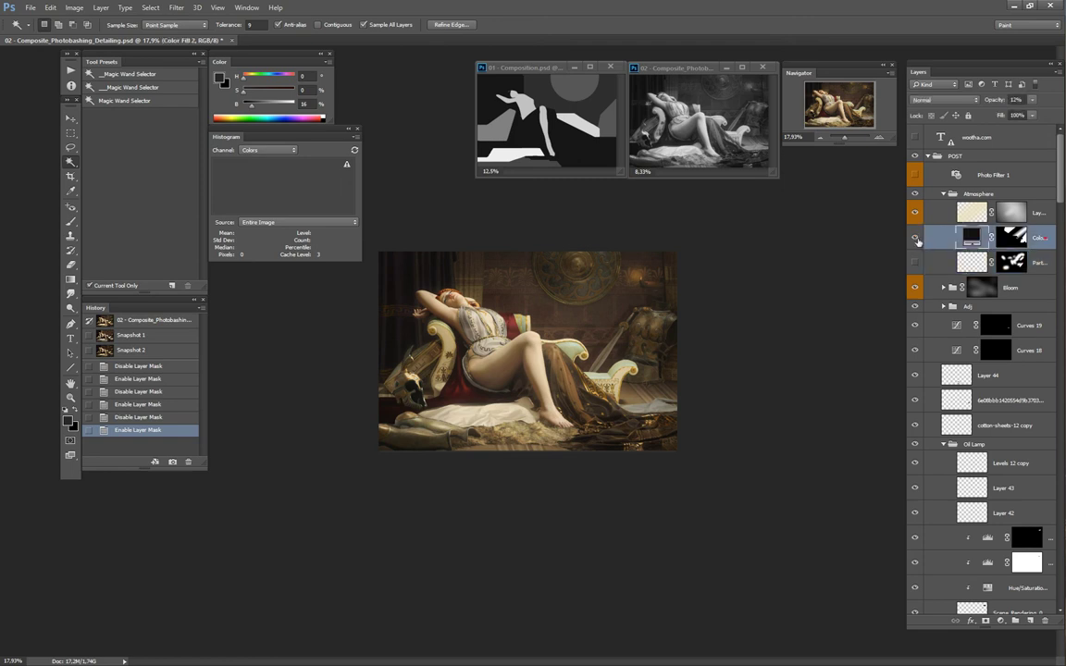
click(916, 239)
click(917, 214)
click(917, 239)
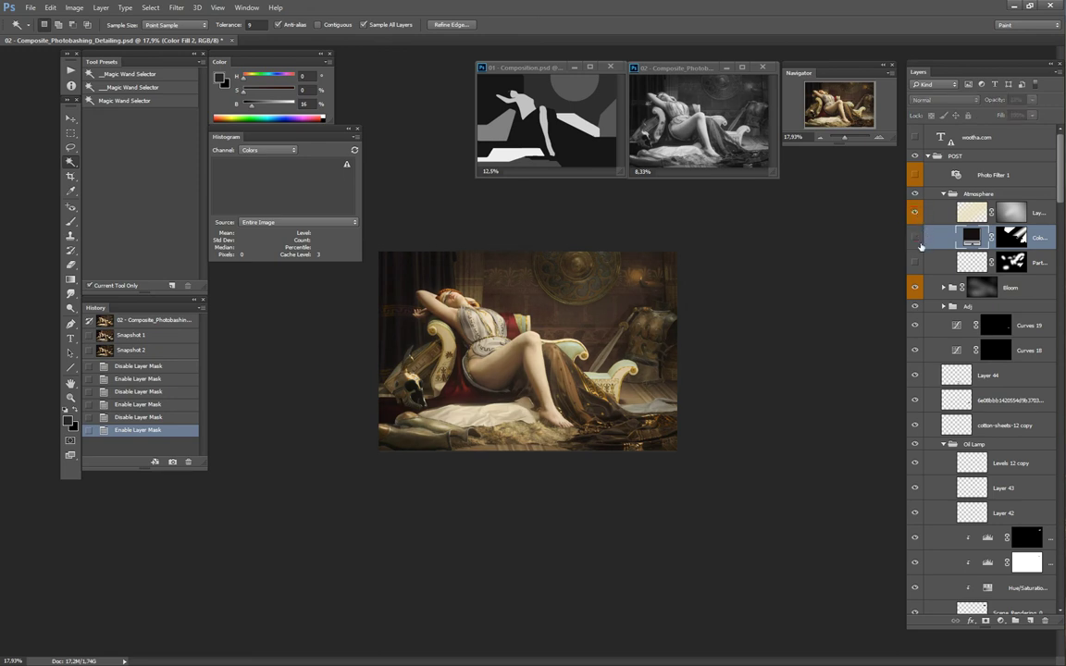
click(917, 240)
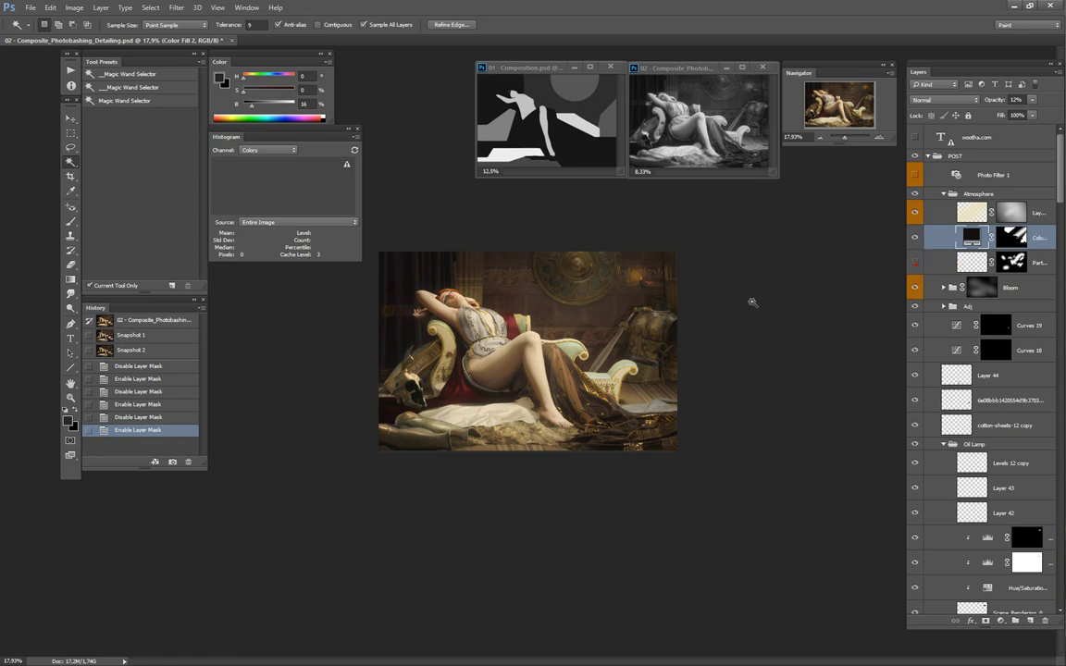
Step: Zoom in and back out on the painting, then fold the Atmosphere group shut
click(685, 341)
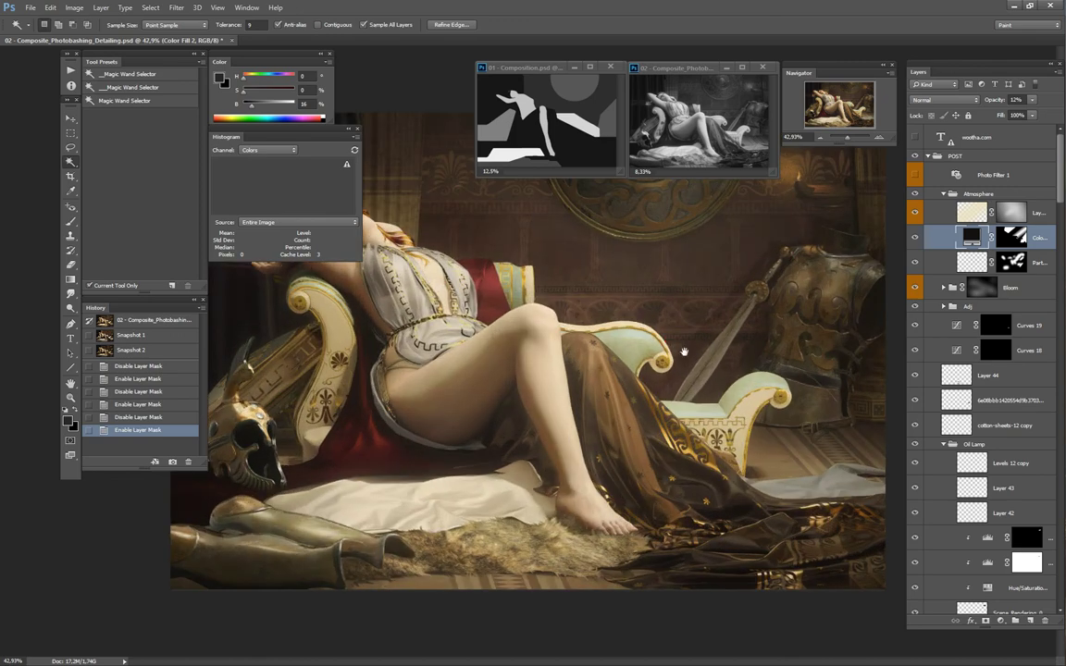
alt+click(648, 323)
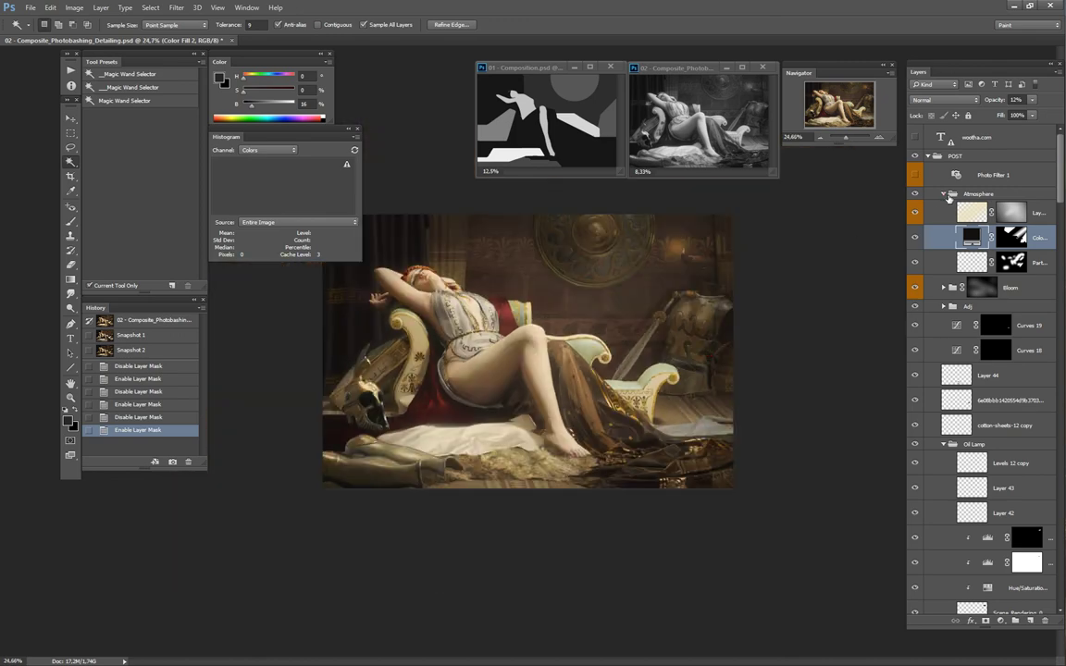
click(944, 194)
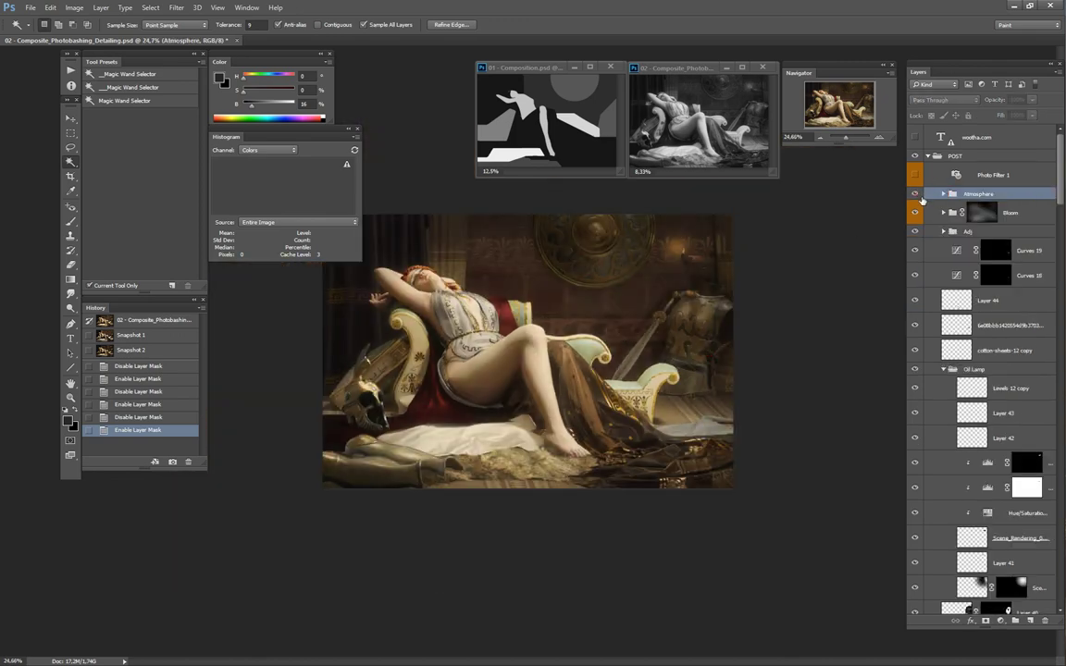
Step: Show Photo Filter 1 in the POST group and make it the active layer
key(ctrl+minus)
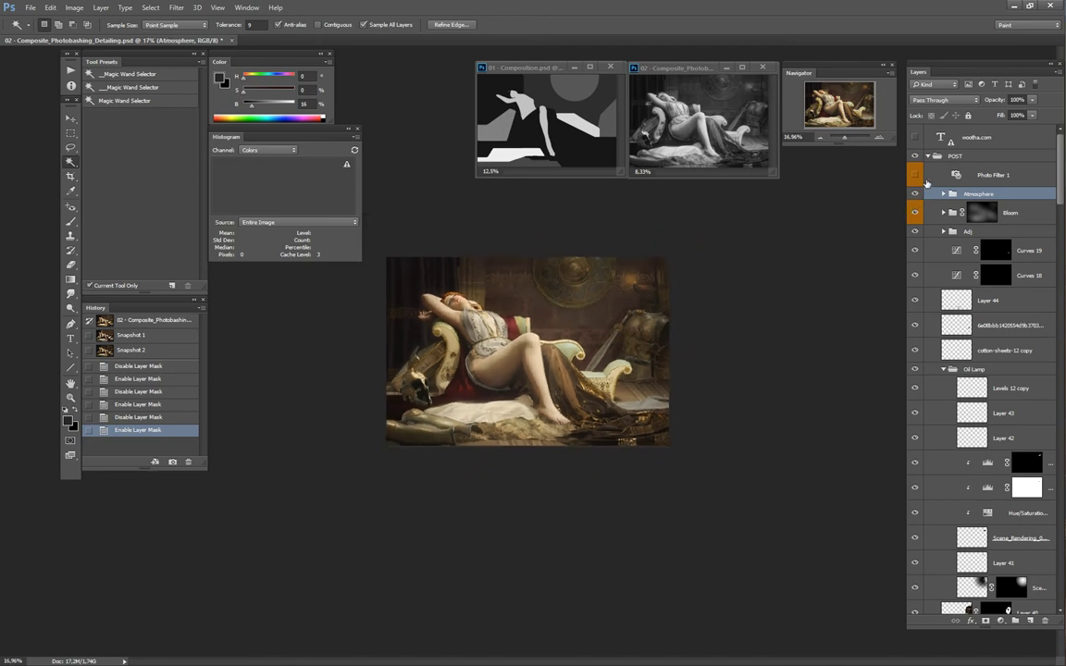
click(915, 176)
click(925, 176)
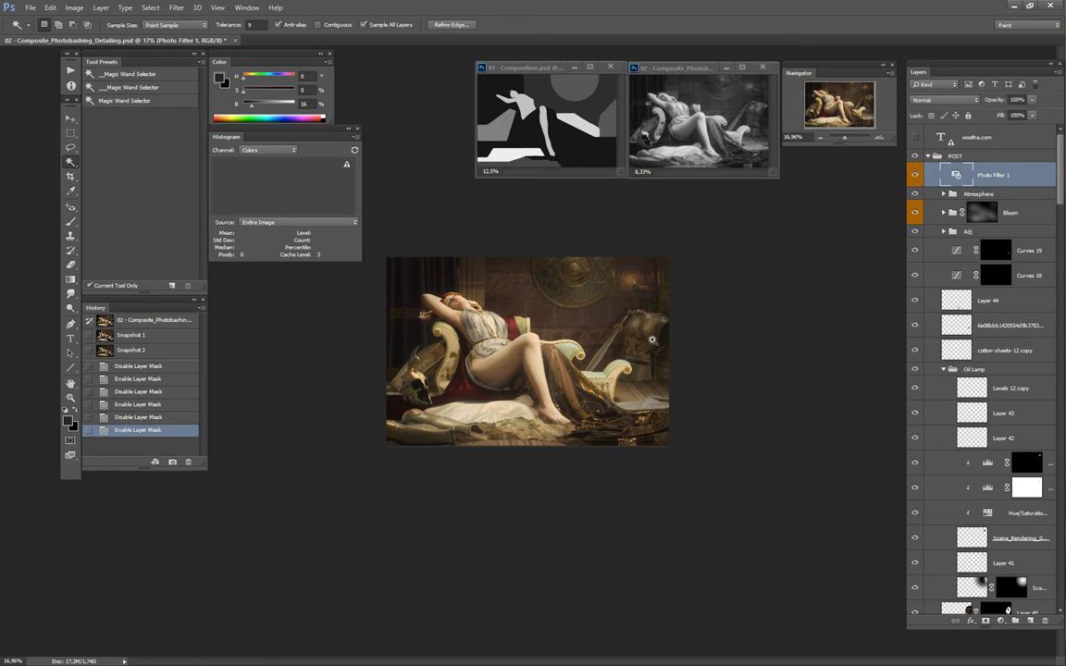
scroll(526, 350, up, 2)
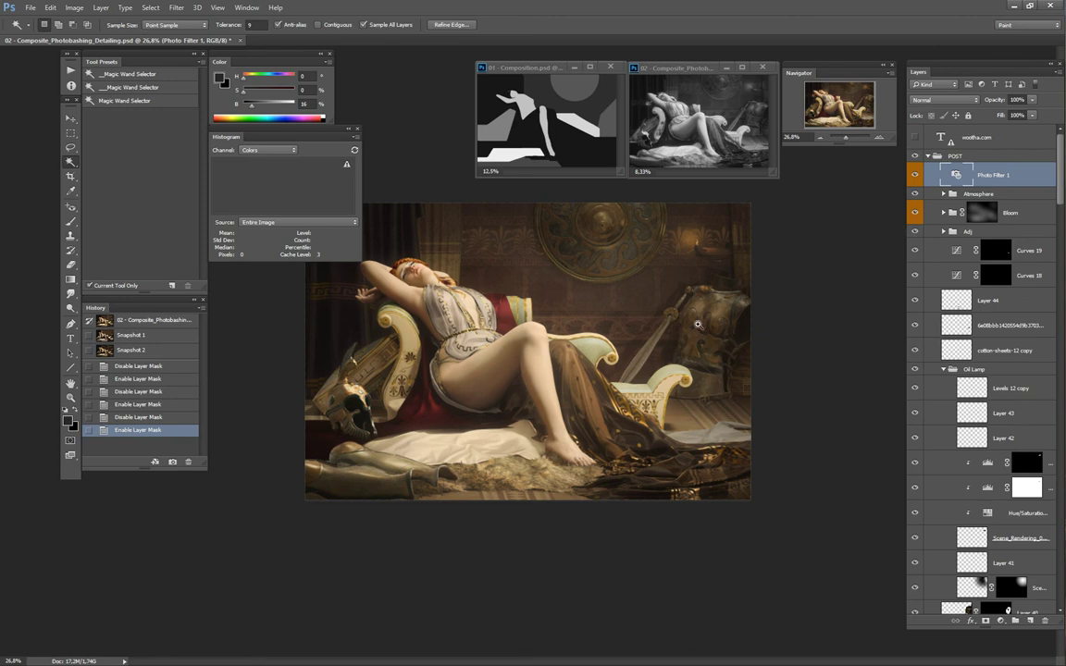
scroll(680, 351, down, 2)
scroll(680, 350, down, 1)
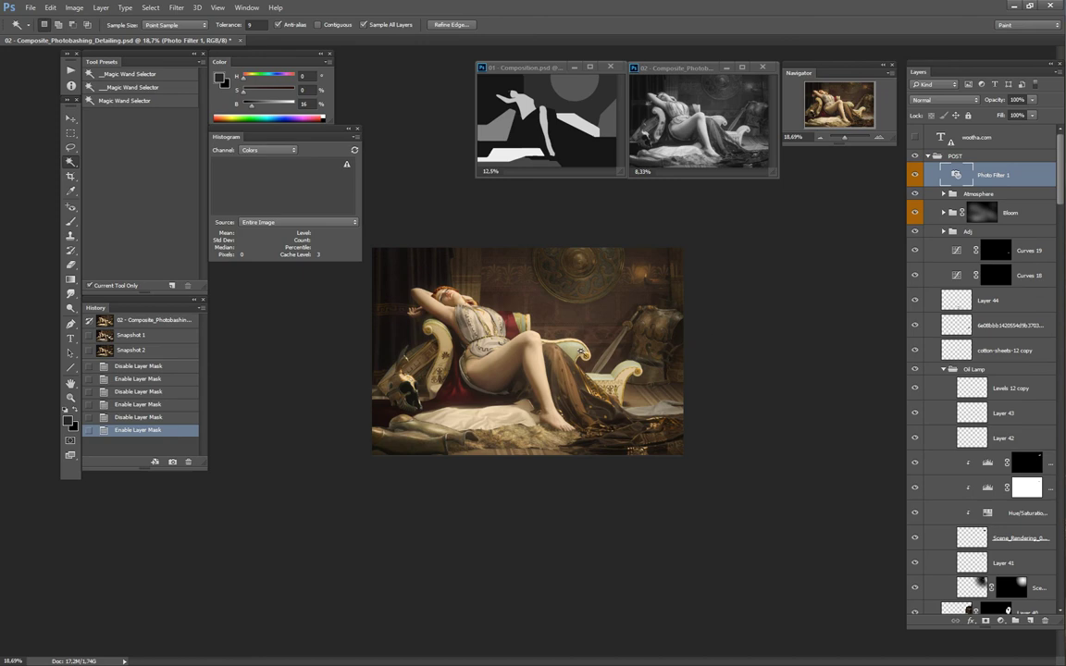
Step: Hide all panels and zoom in on the woman's upper body
key(Tab)
scroll(481, 324, up, 2)
scroll(495, 350, up, 2)
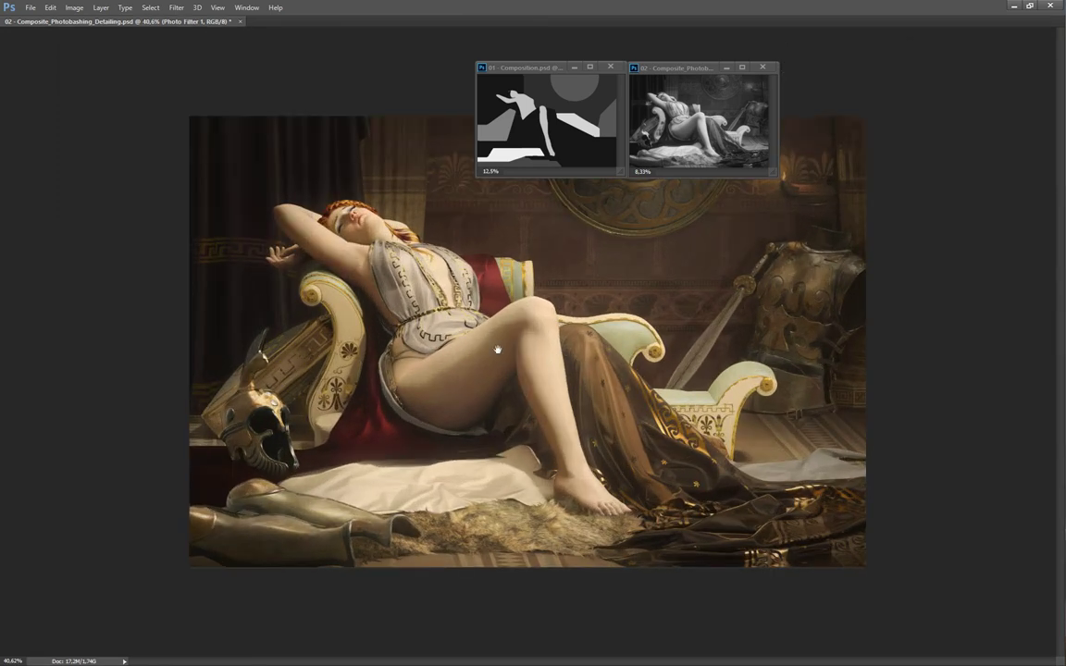
scroll(487, 340, up, 2)
scroll(486, 340, up, 2)
scroll(607, 416, up, 2)
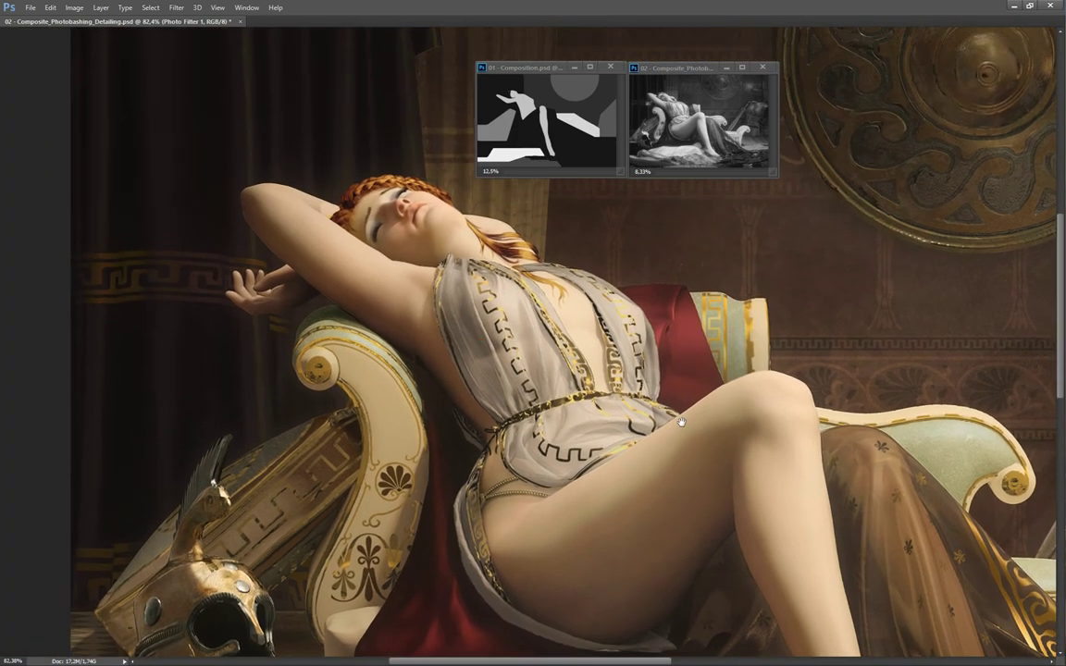
scroll(736, 390, up, 2)
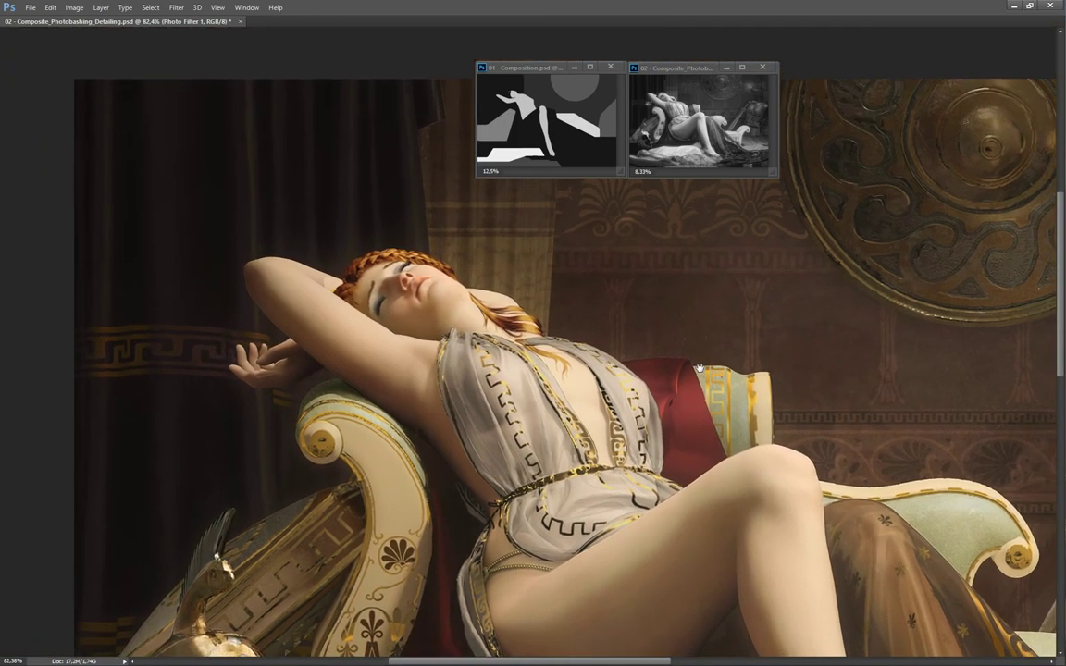
drag(736, 390, 730, 375)
Step: Pan around the filtered painting to inspect it, then zoom back out
scroll(845, 352, right, 5)
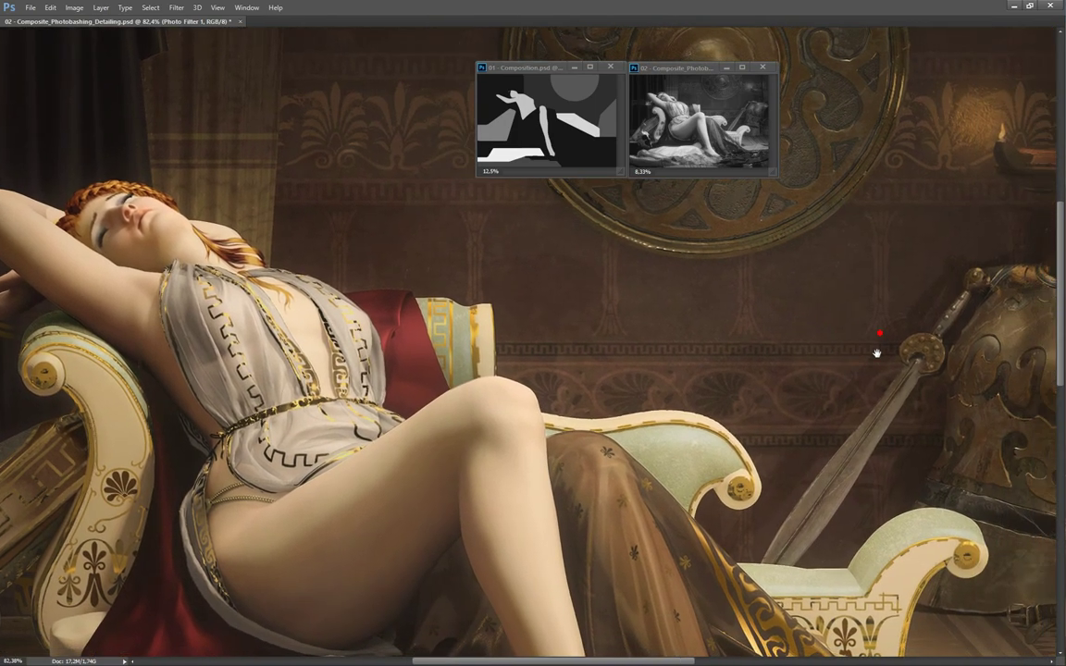
scroll(774, 363, left, 2)
scroll(809, 357, left, 2)
scroll(757, 388, left, 2)
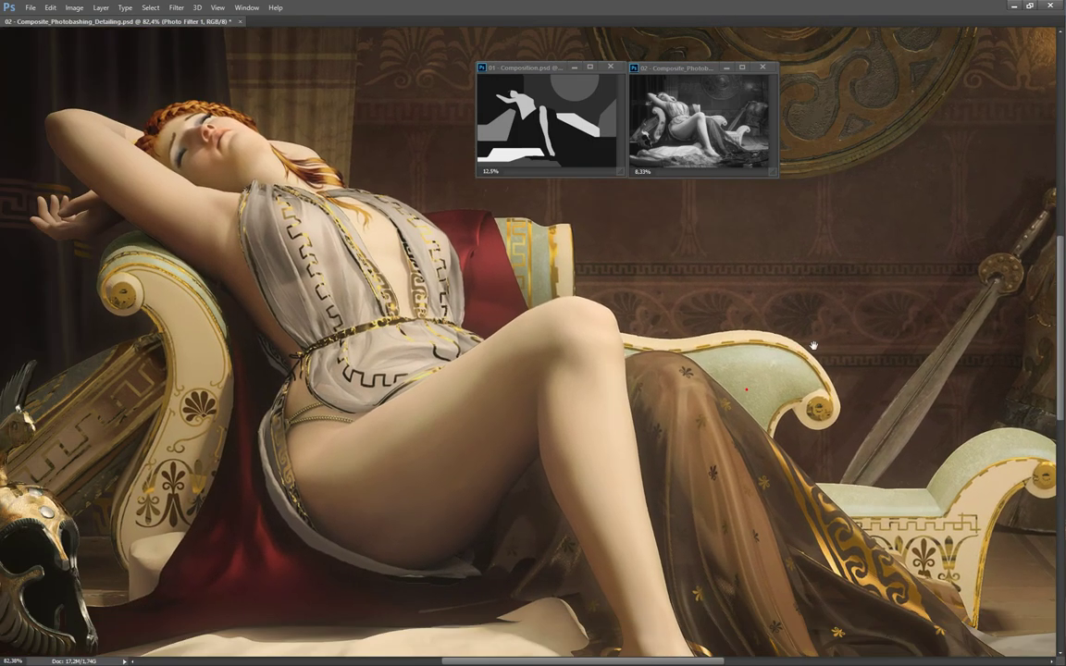
scroll(812, 349, down, 1)
scroll(771, 388, down, 2)
scroll(771, 388, down, 2)
scroll(771, 388, left, 2)
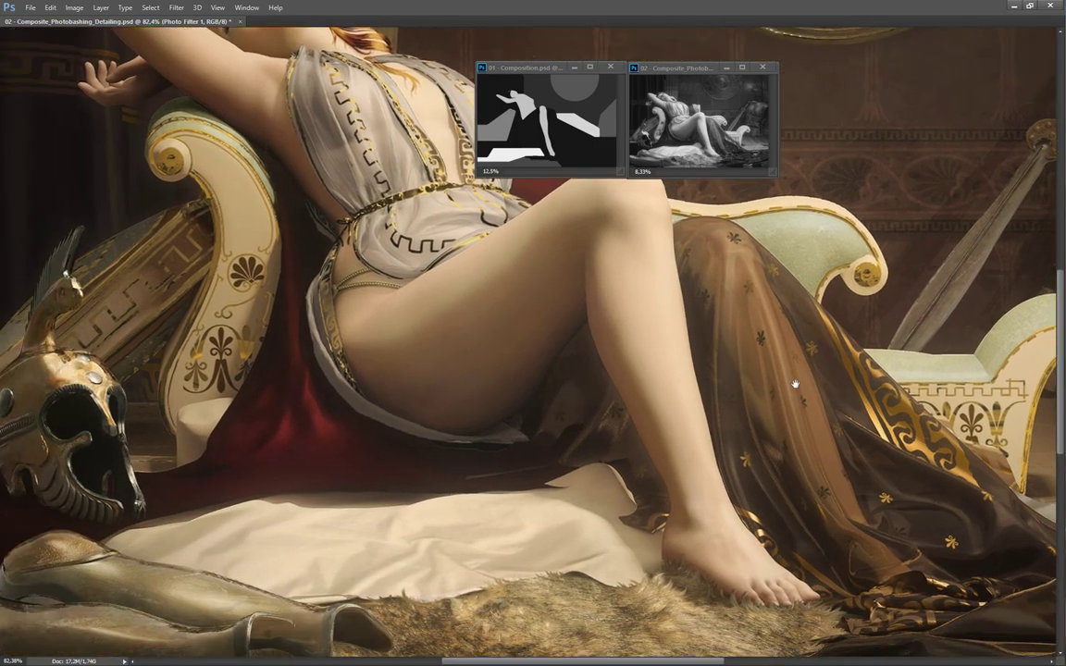
scroll(771, 385, left, 3)
scroll(771, 386, left, 3)
scroll(833, 333, up, 2)
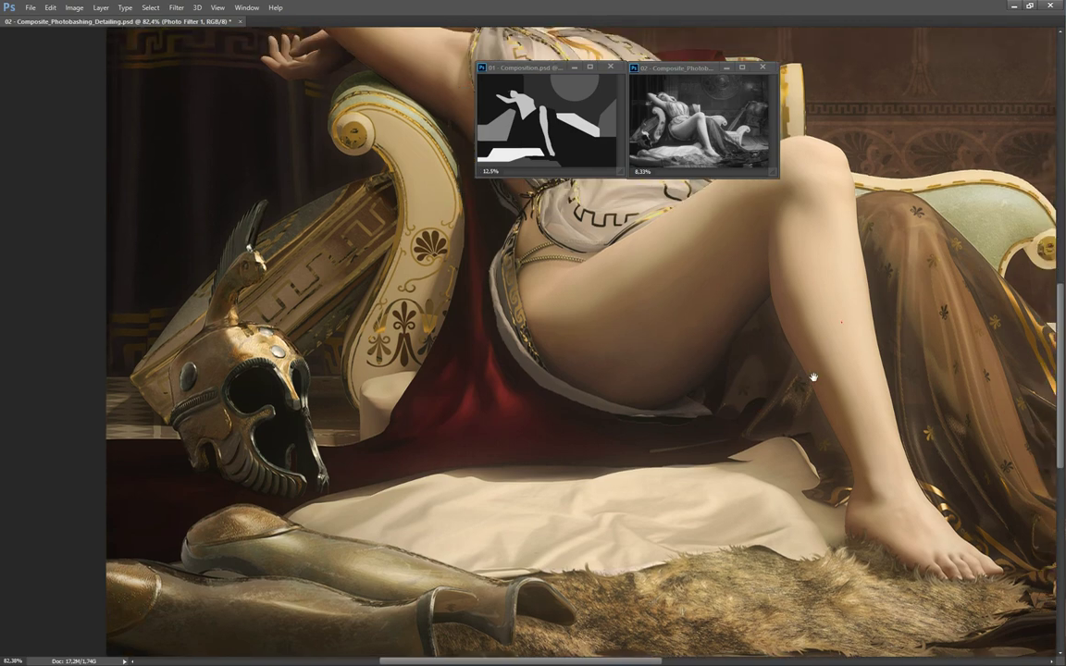
scroll(824, 352, up, 1)
scroll(820, 356, right, 2)
scroll(786, 357, up, 2)
scroll(685, 352, up, 2)
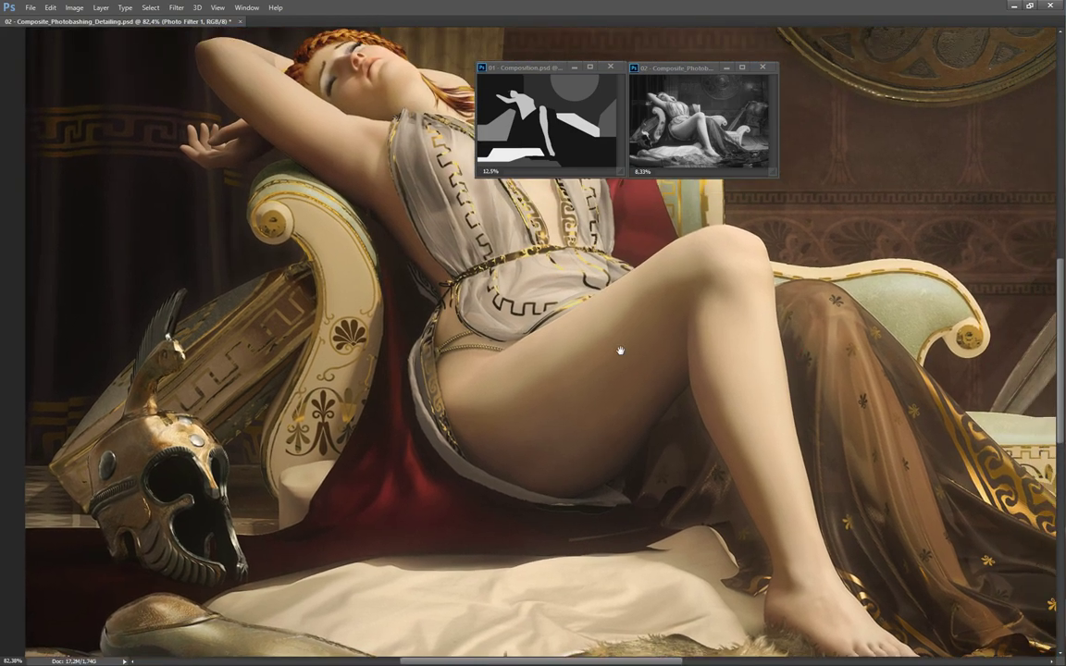
scroll(423, 397, up, 2)
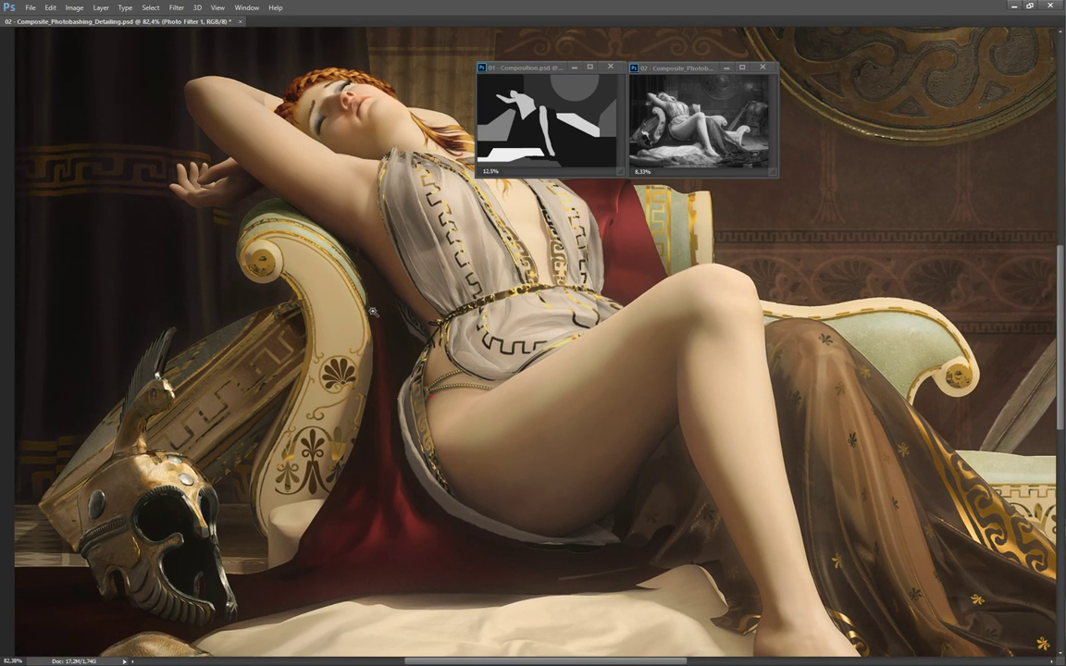
scroll(470, 375, up, 2)
scroll(470, 375, right, 4)
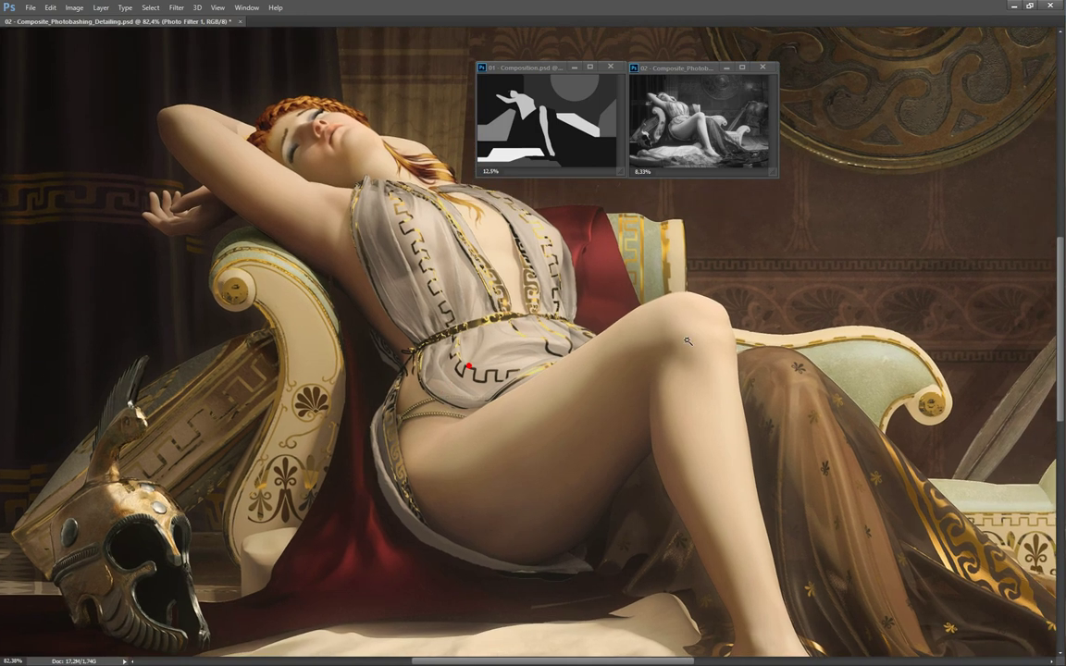
scroll(622, 349, up, 2)
scroll(583, 383, up, 1)
scroll(583, 383, right, 2)
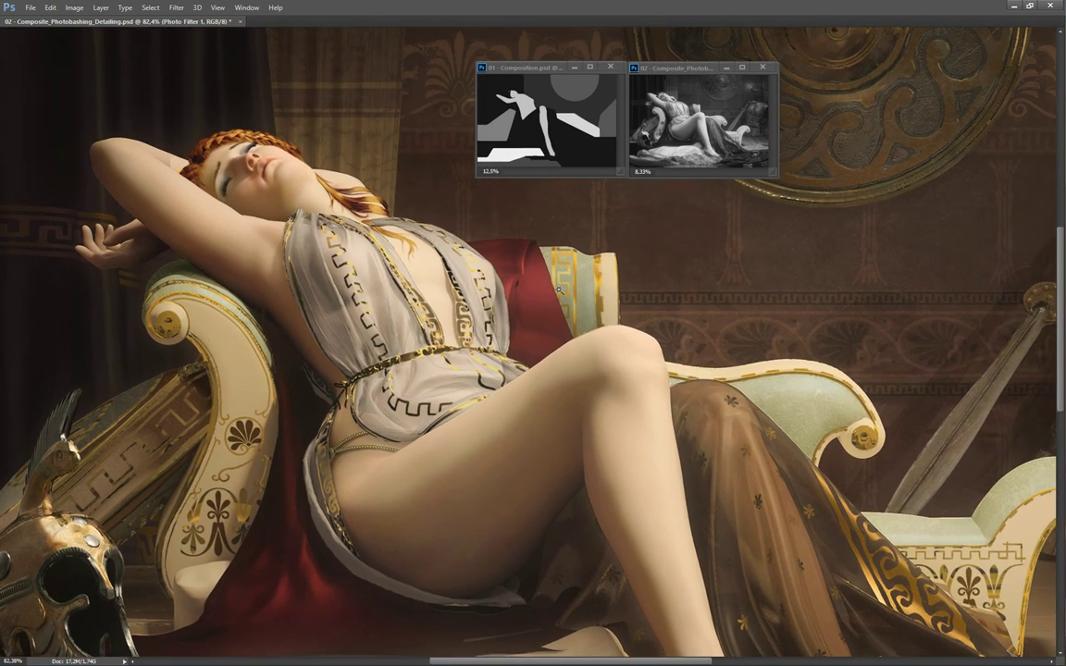
scroll(560, 318, down, 1)
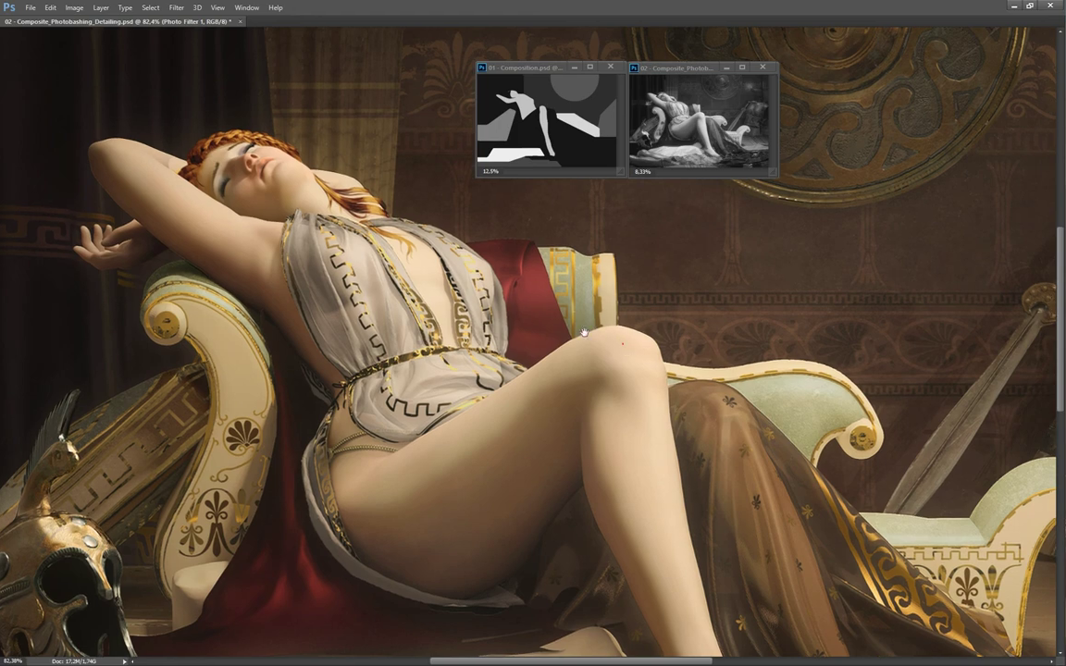
scroll(551, 319, right, 3)
alt+scroll(551, 319, down, 2)
alt+scroll(646, 352, down, 2)
alt+scroll(609, 357, down, 2)
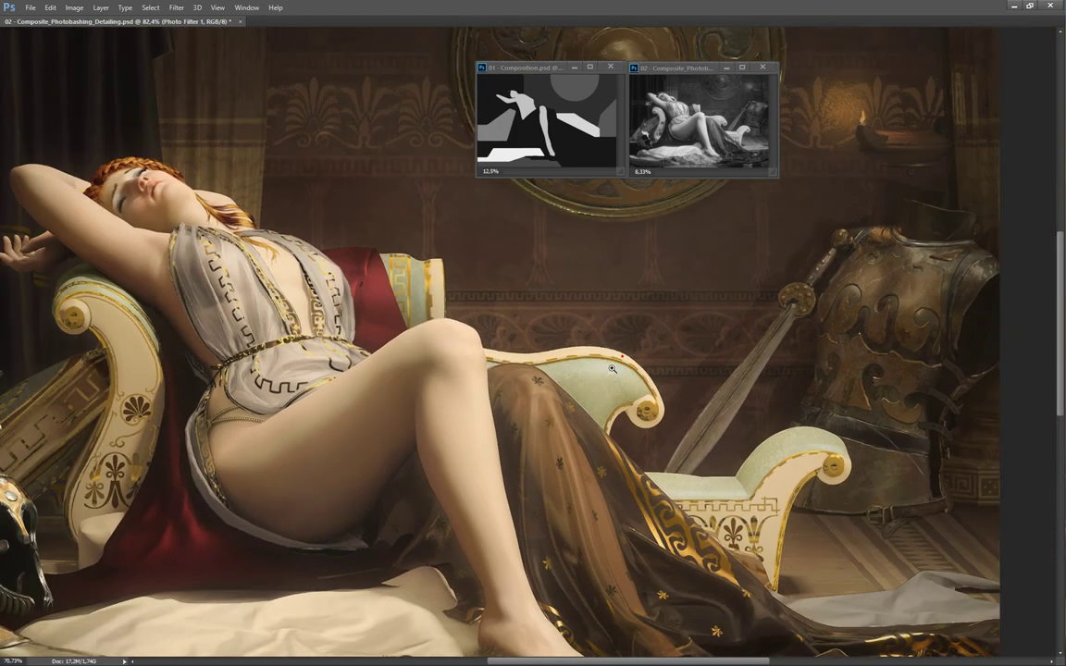
alt+scroll(620, 371, down, 1)
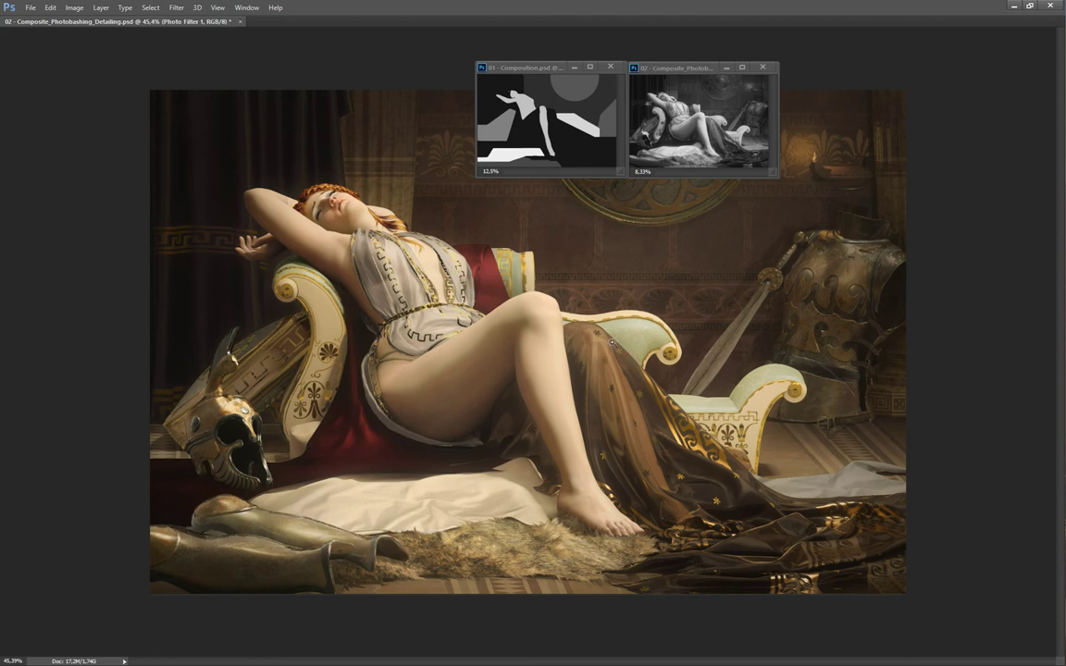
Step: Bring the workspace panels back and keep Photo Filter 1 as the active layer
key(Tab)
alt+scroll(648, 339, down, 1)
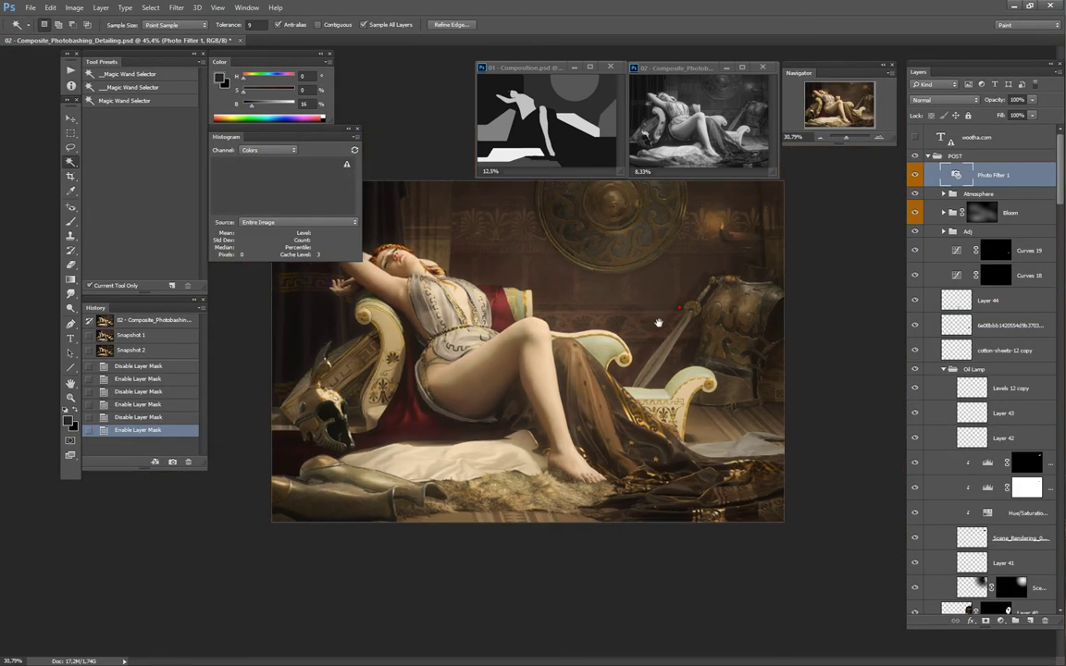
alt+scroll(626, 301, down, 1)
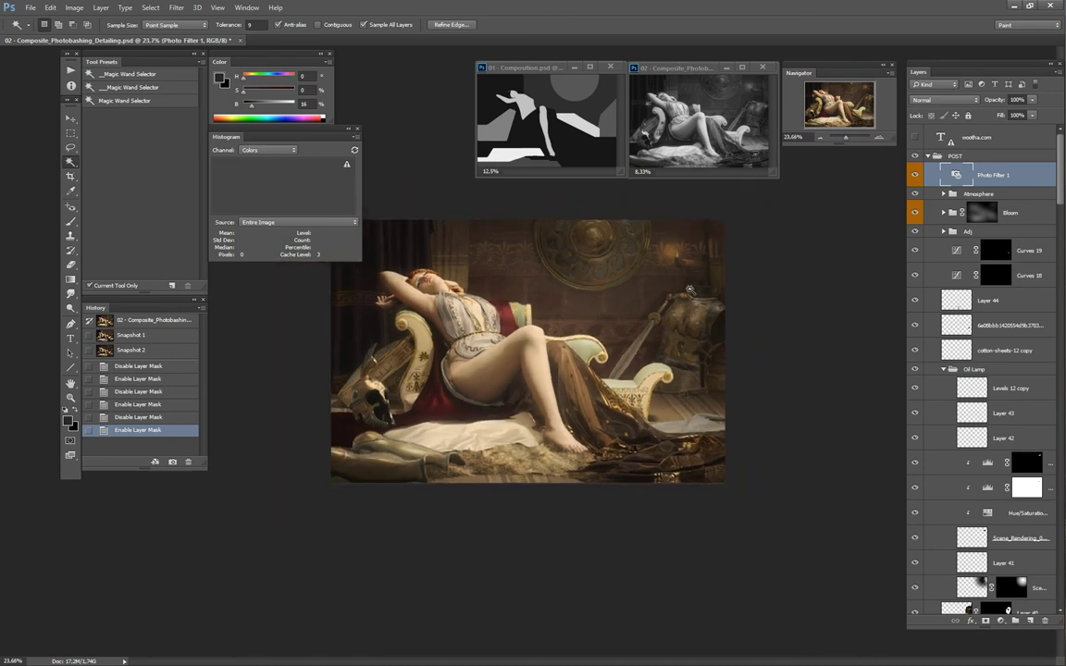
alt+scroll(609, 321, up, 1)
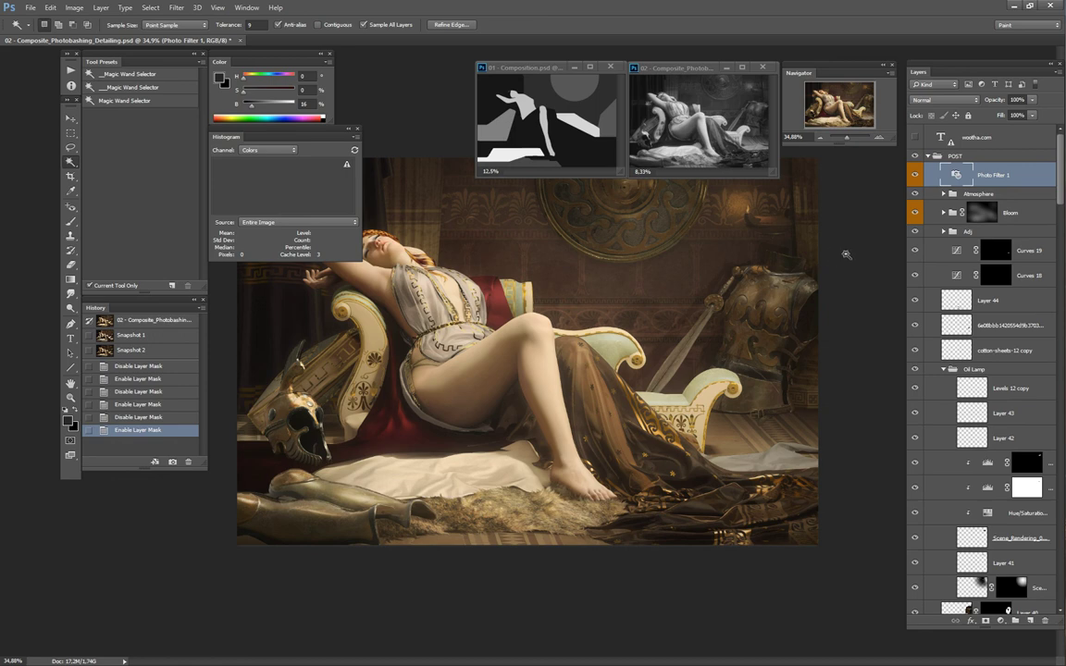
click(1008, 188)
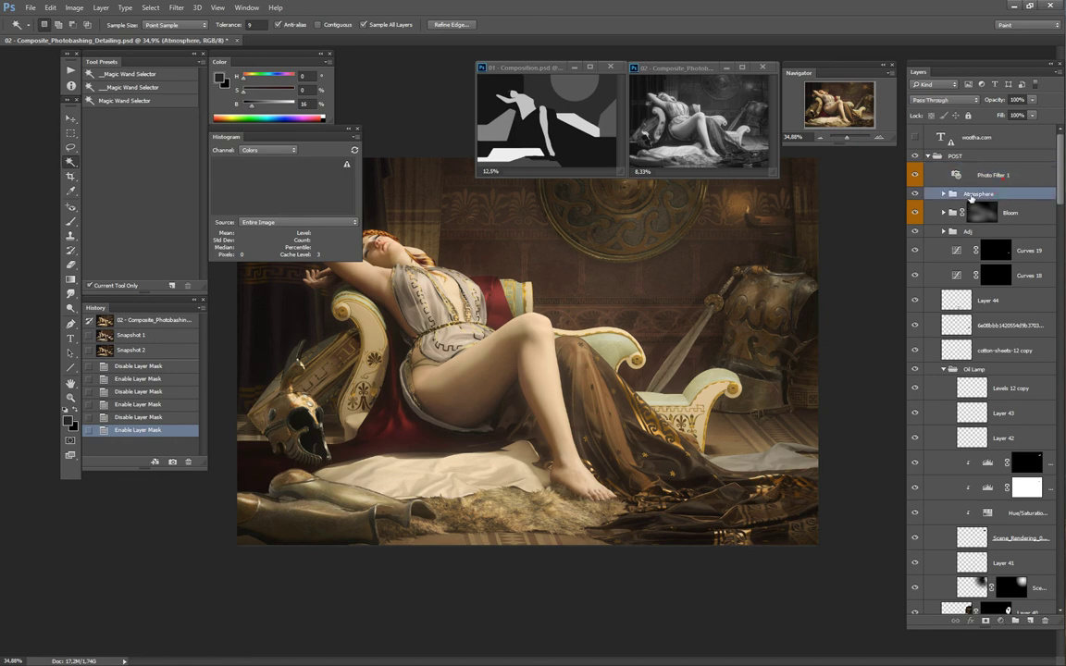
click(1001, 175)
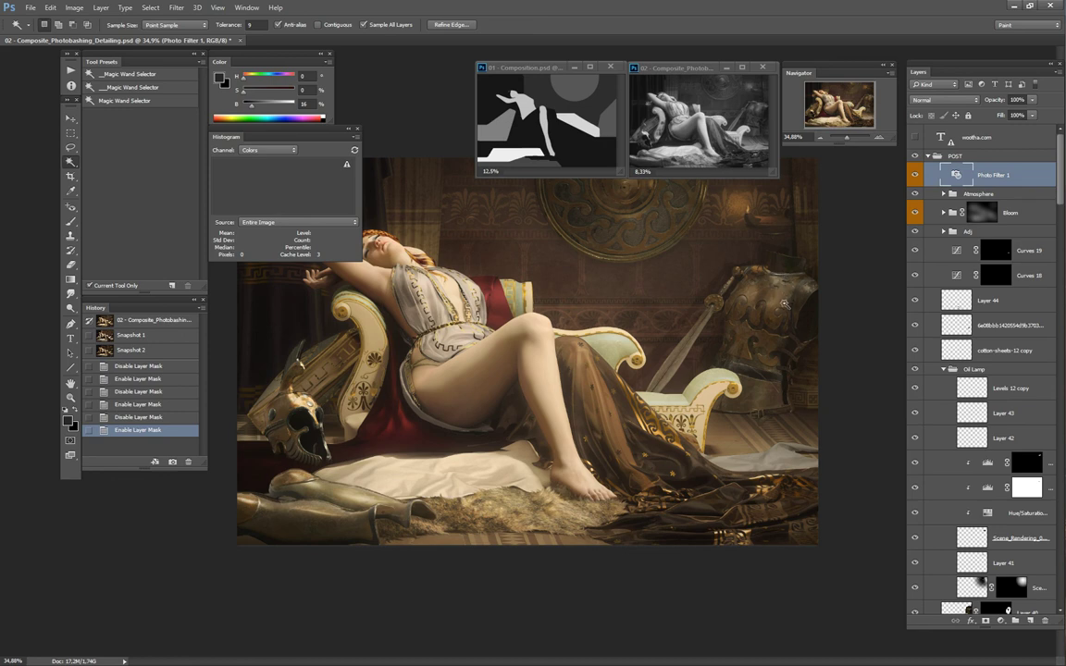
alt+scroll(777, 302, down, 2)
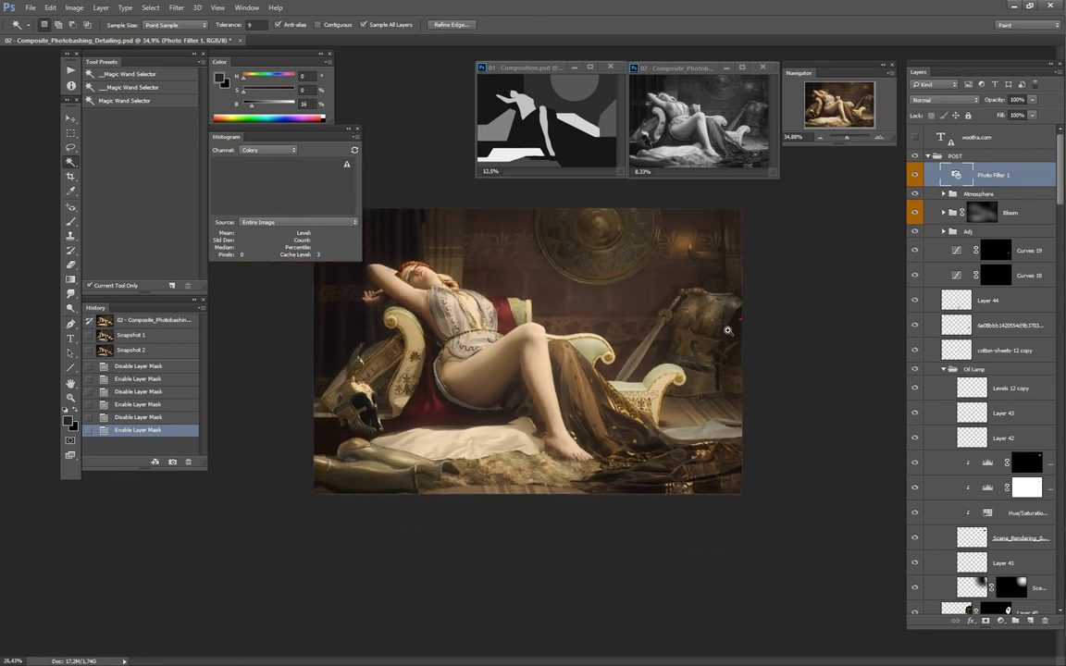